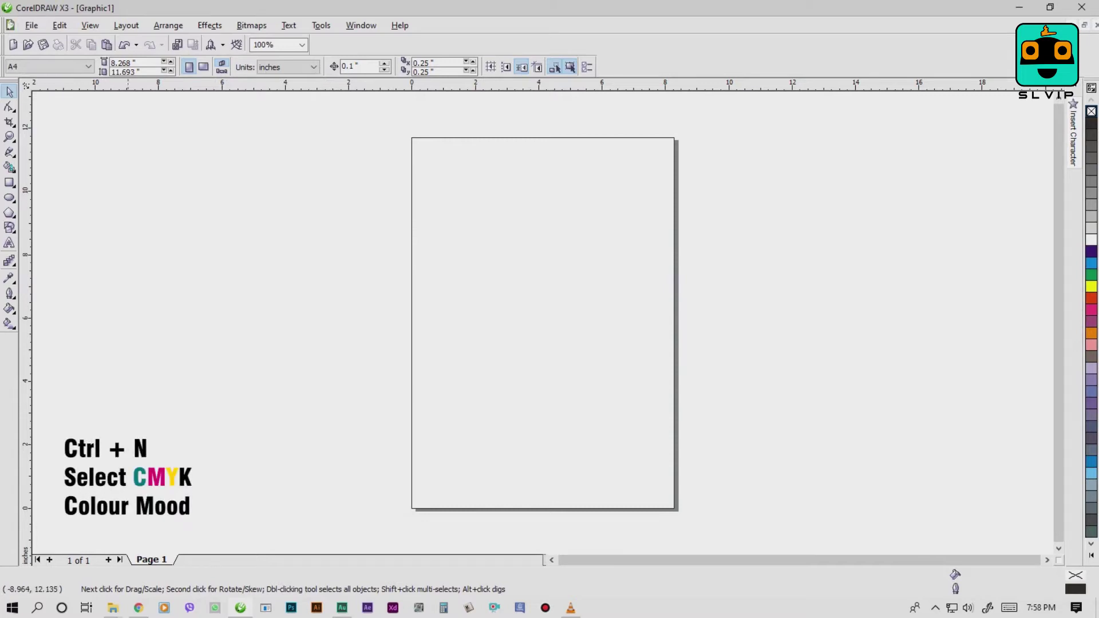
Create a new blank CMYK A4 document, 8.268 × 11.693 inches.
drag(404, 124, 713, 476)
Resize the page to 3.5 × 2 inches.
text(3.5)
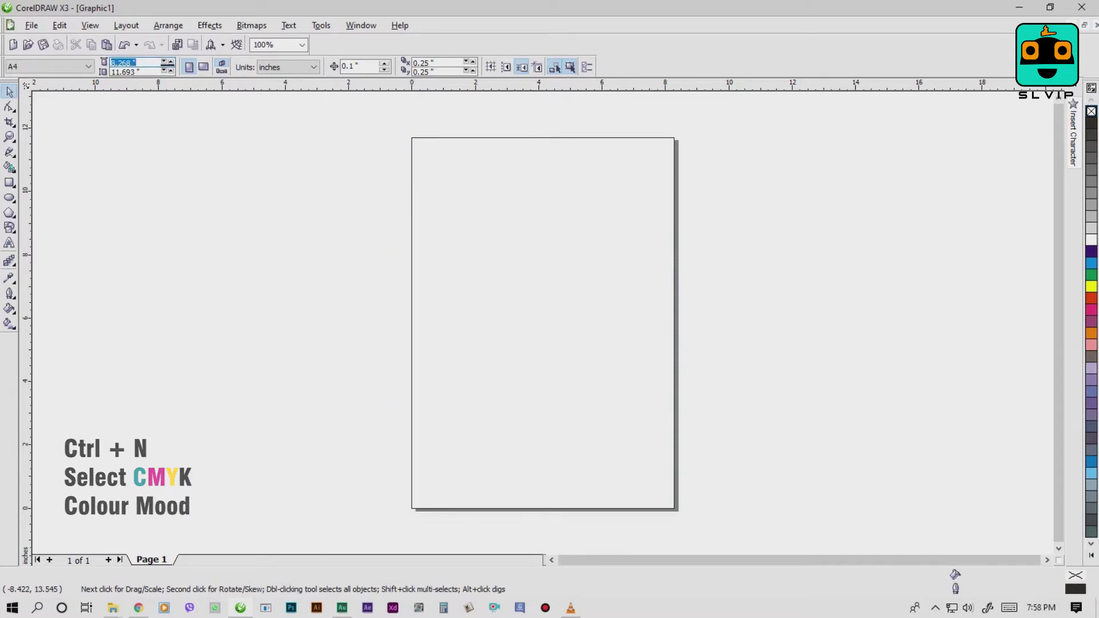
key(Tab)
text(2)
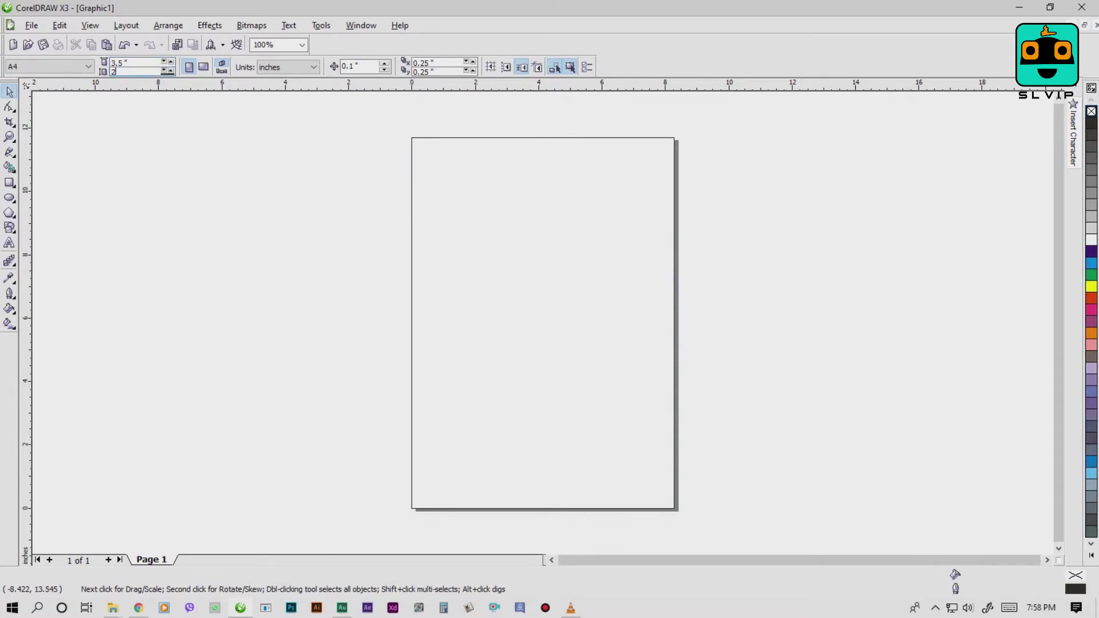
key(Return)
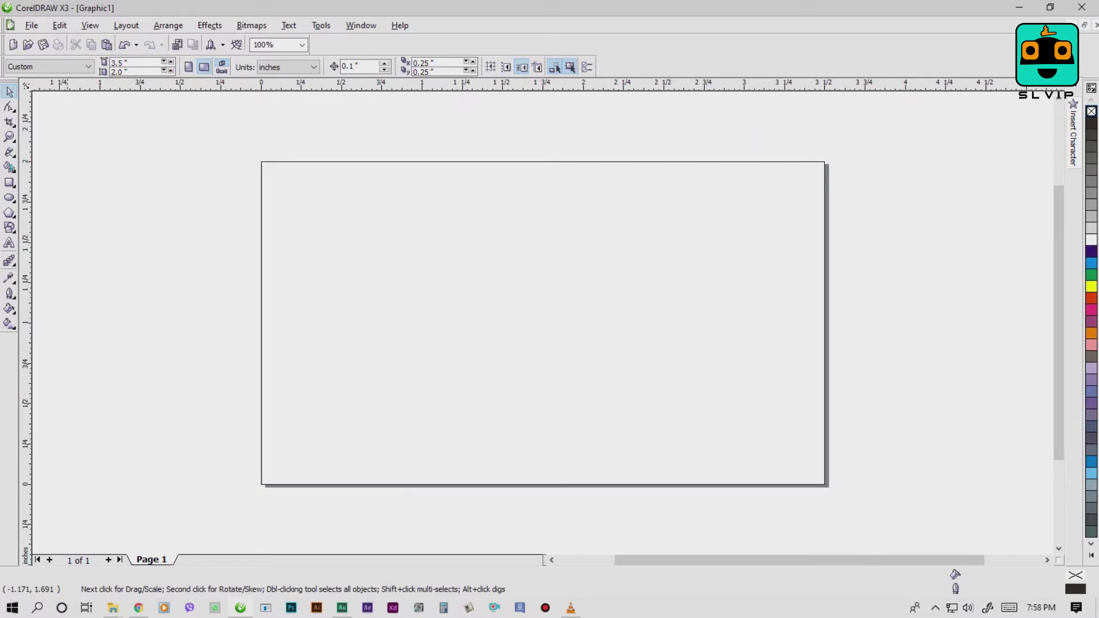
Add a rectangle matching the whole page.
double_click(9, 183)
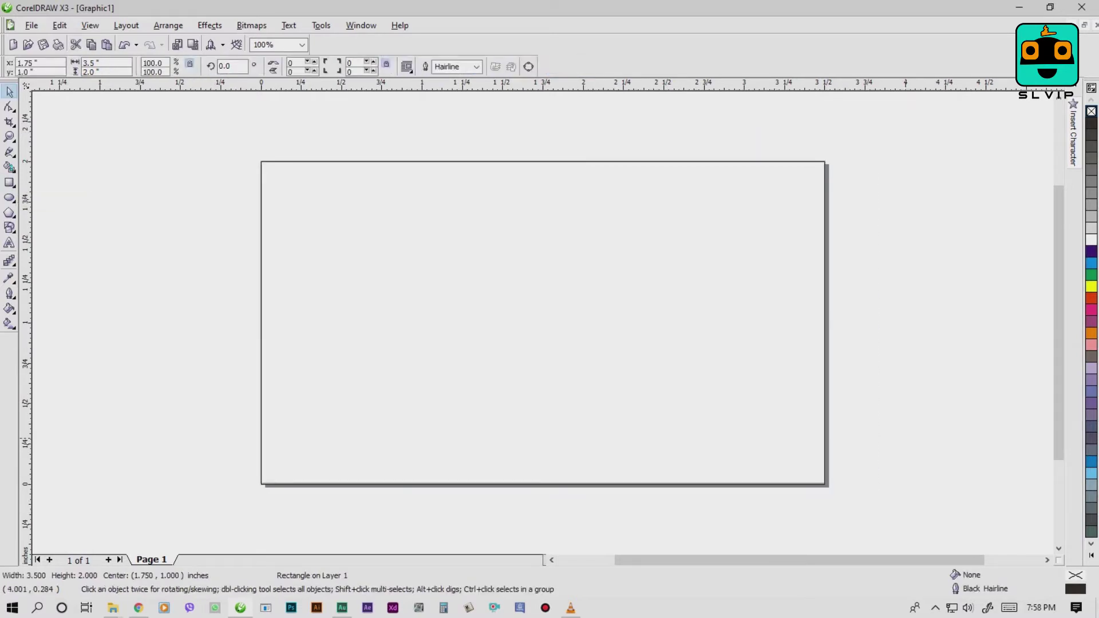
key(Escape)
click(389, 162)
right_click(390, 161)
click(337, 162)
right_click(336, 162)
click(281, 166)
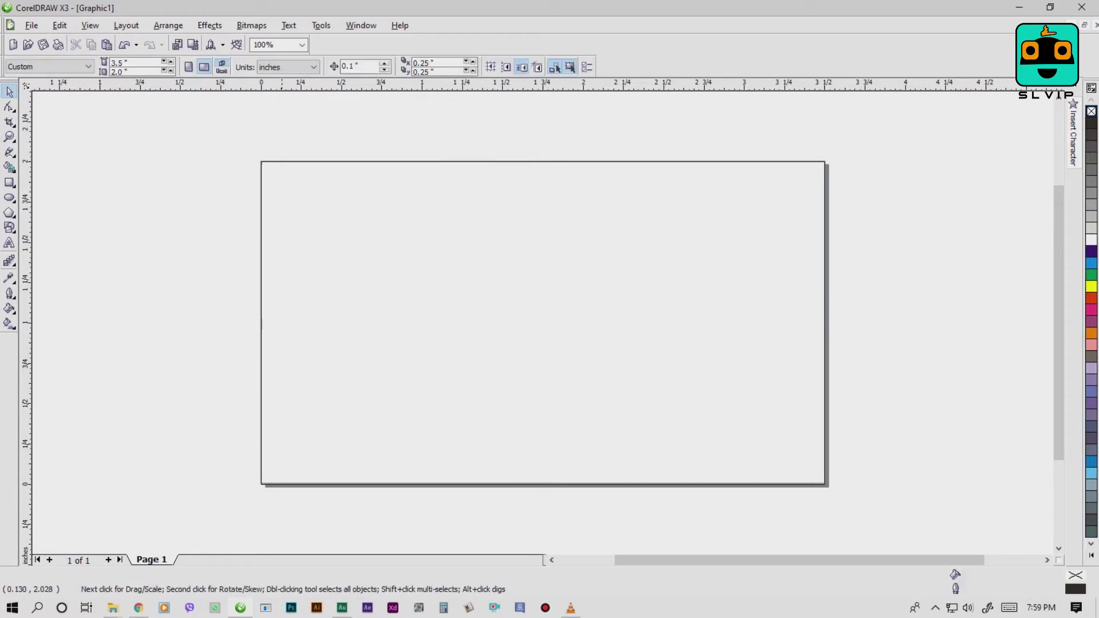
right_click(281, 161)
key(Escape)
click(9, 182)
Narrow the rectangle to 1.52 inches on the left and fill it orange.
key(space)
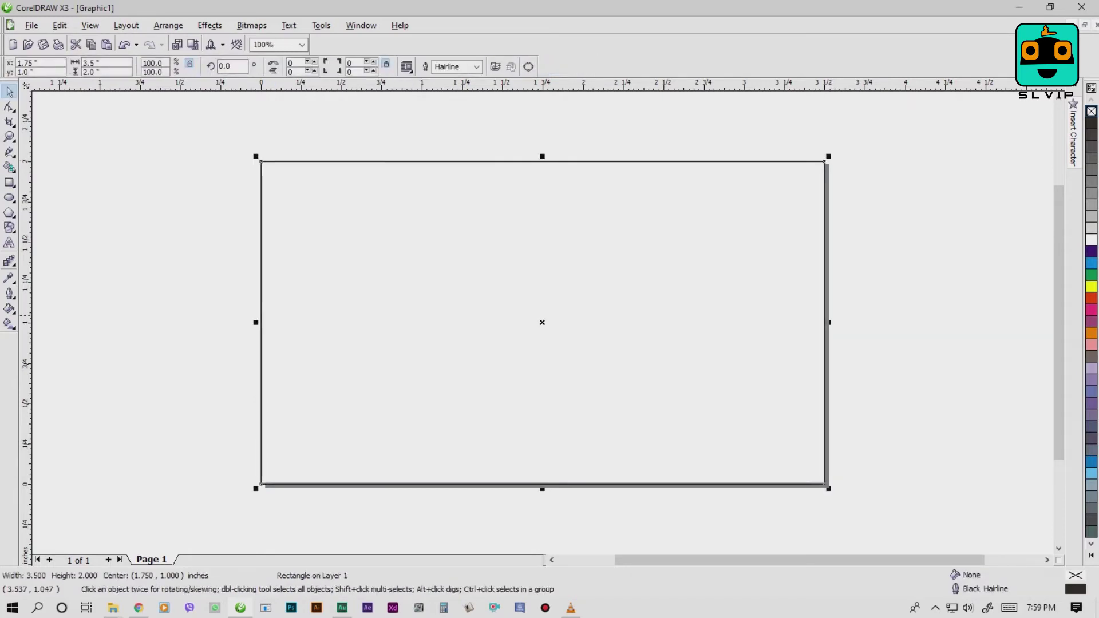
drag(829, 322, 510, 323)
click(1091, 333)
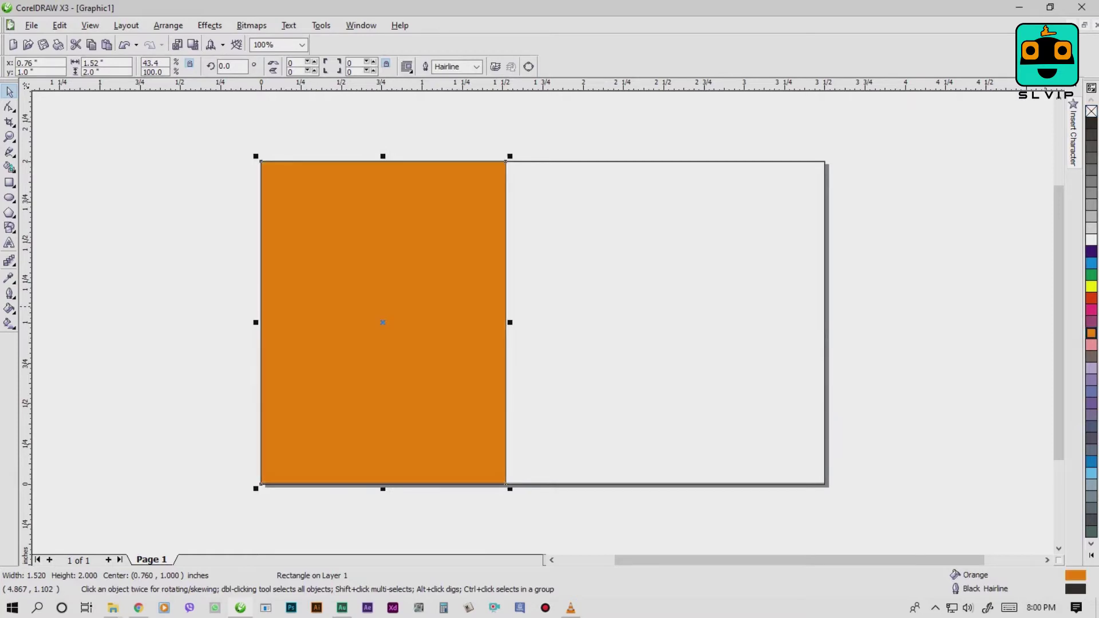
key(Escape)
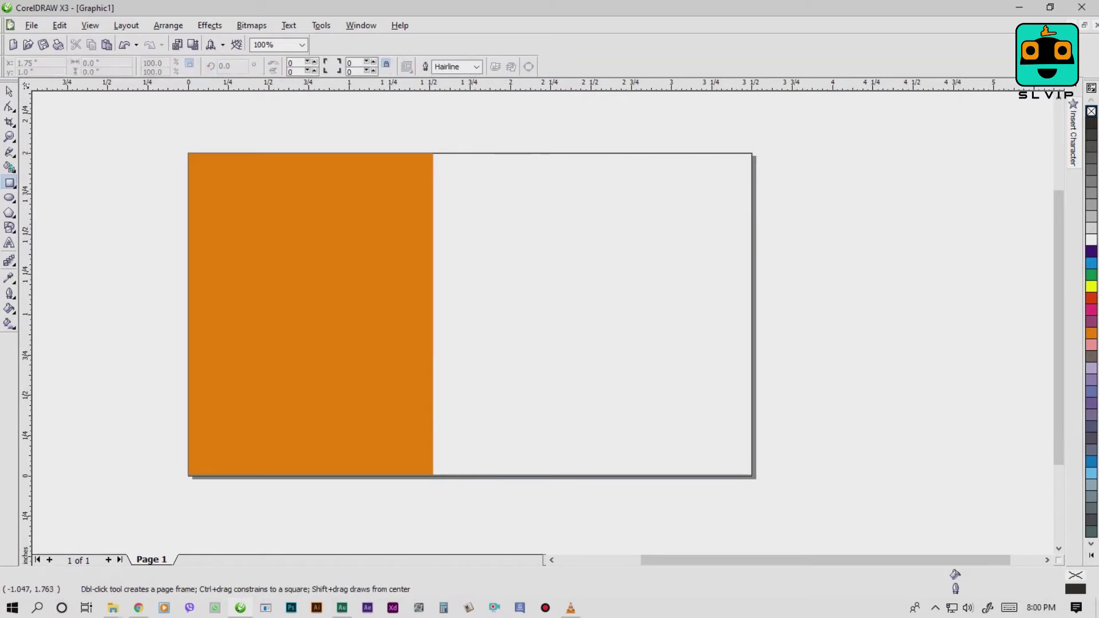
Add another page-sized rectangle and squash it into a thin band near the bottom.
double_click(10, 183)
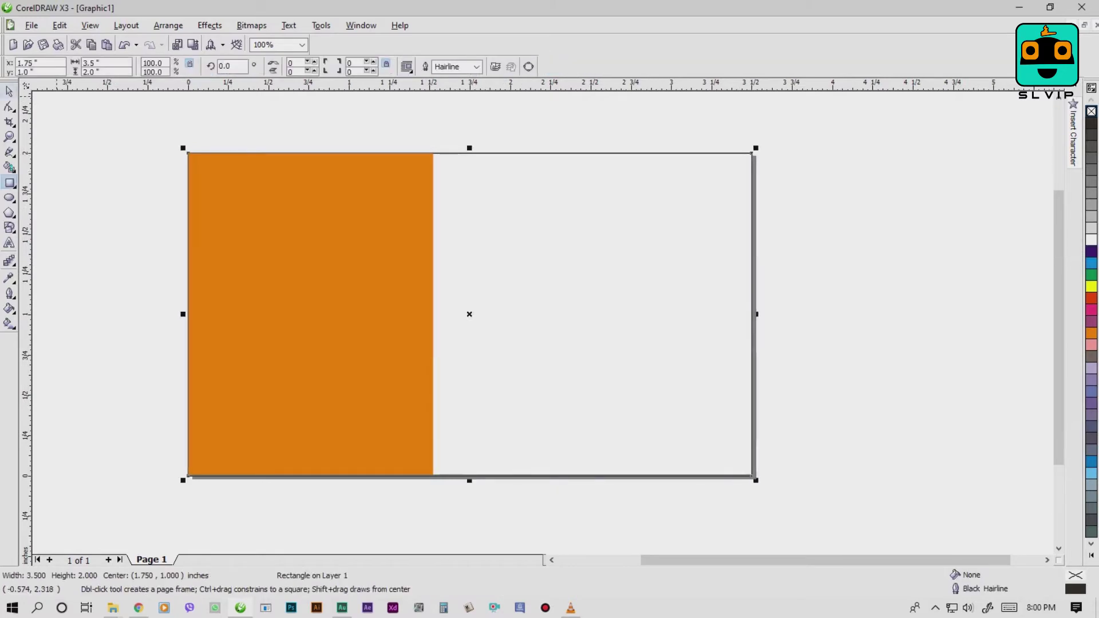
click(9, 91)
drag(470, 149, 470, 439)
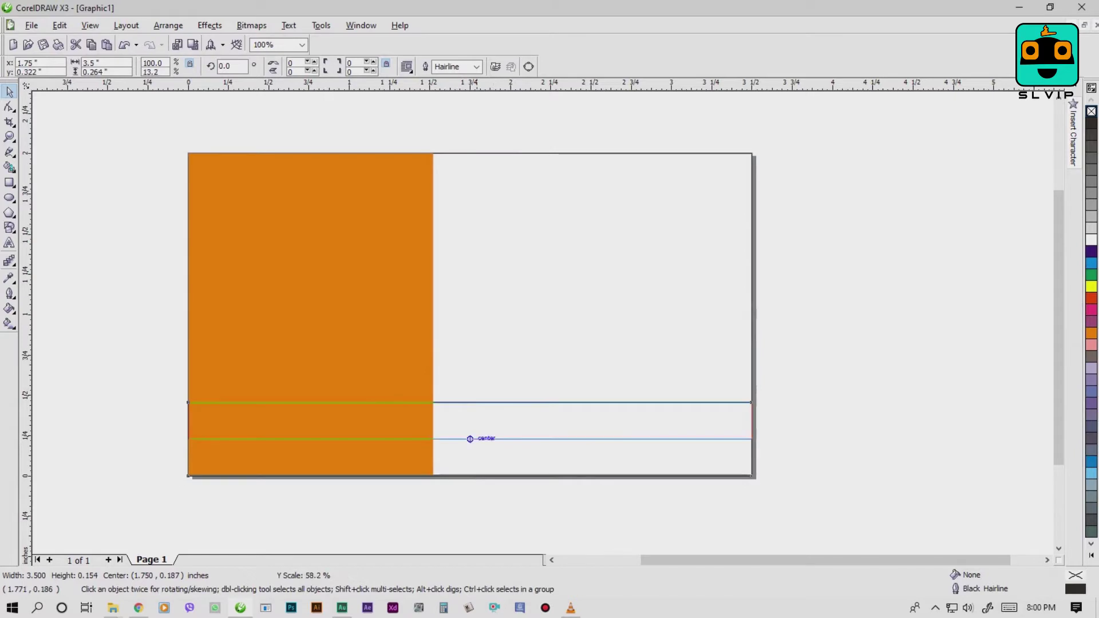
click(544, 402)
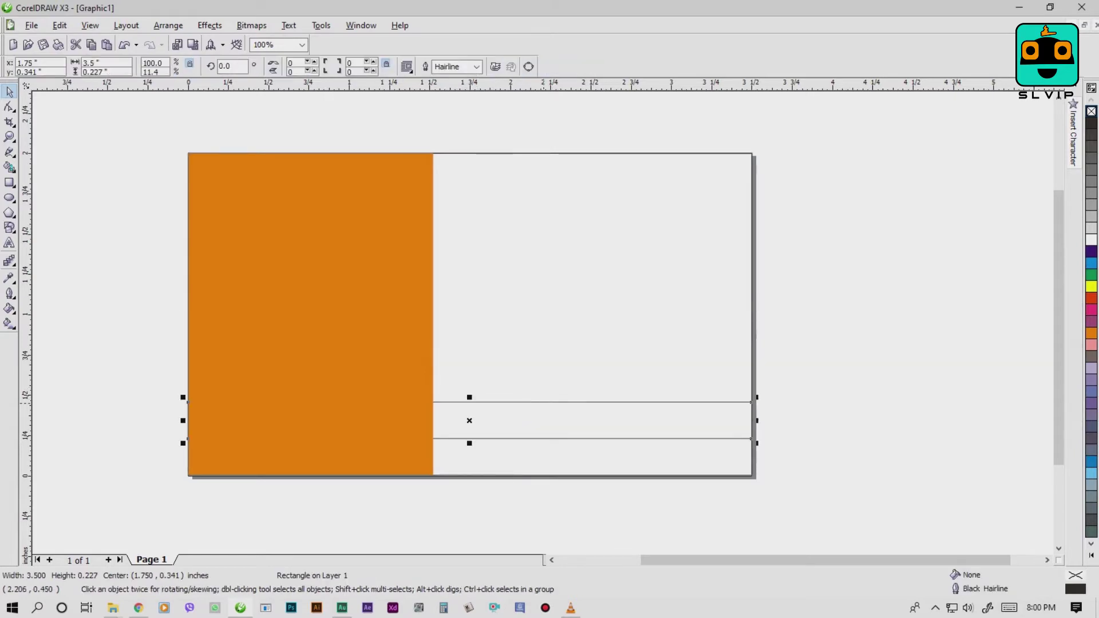
right_click(544, 402)
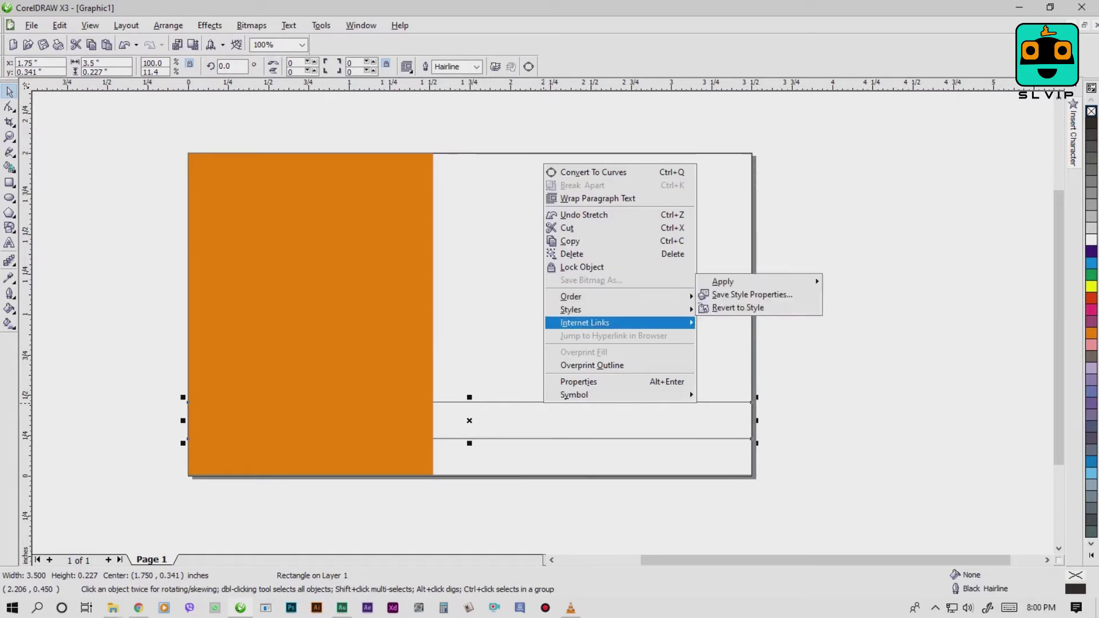
click(744, 402)
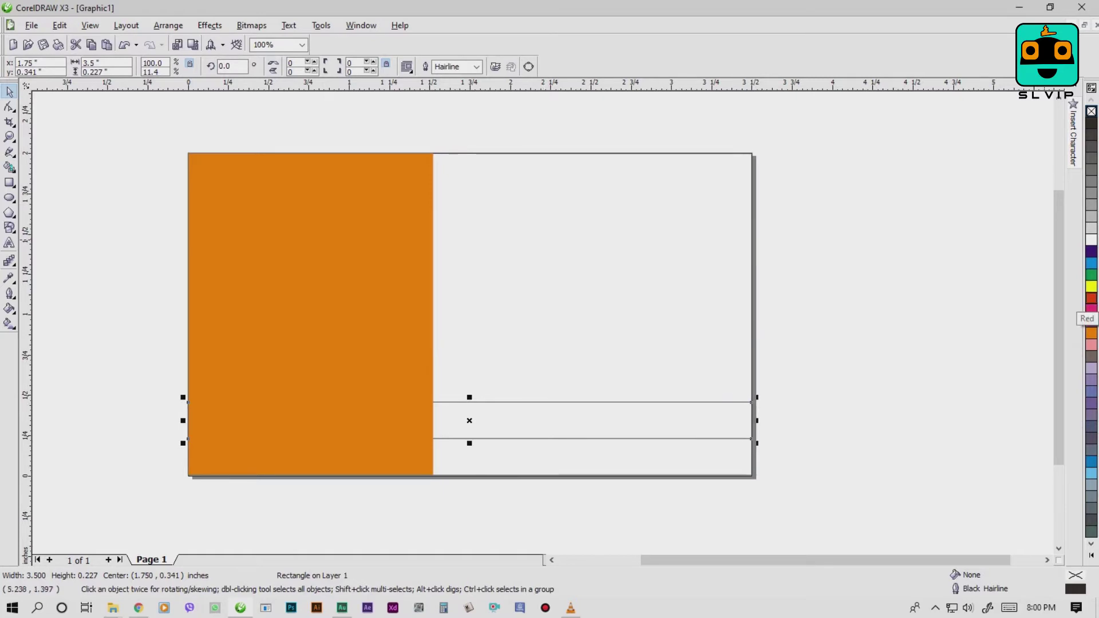
Bring the band in front of the left block, remove its outline and fill it yellow.
click(1092, 299)
right_click(596, 402)
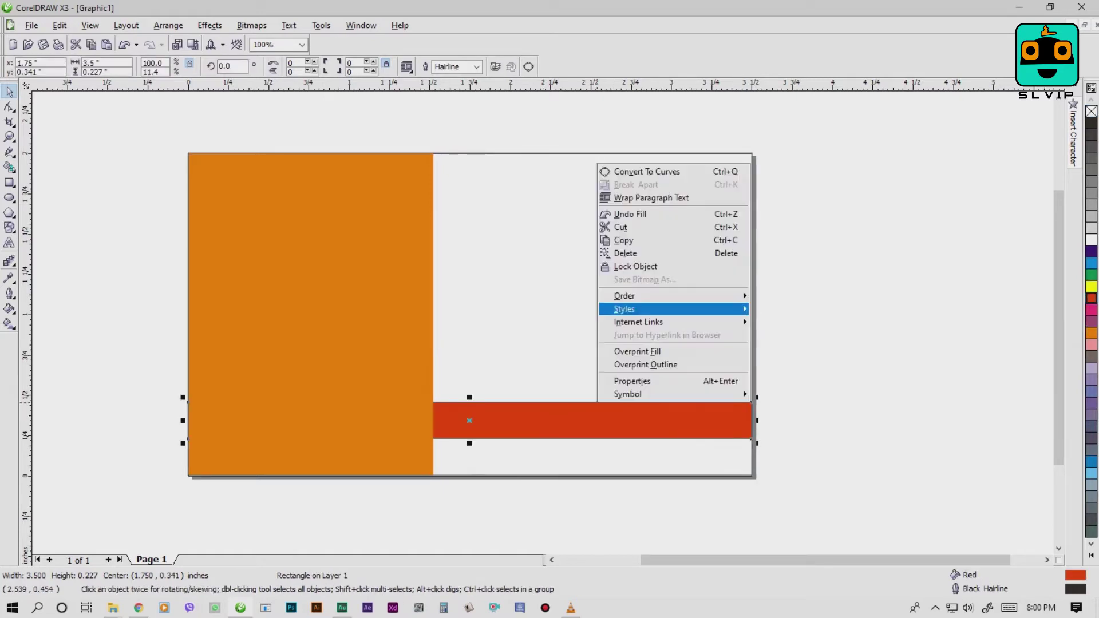
click(796, 179)
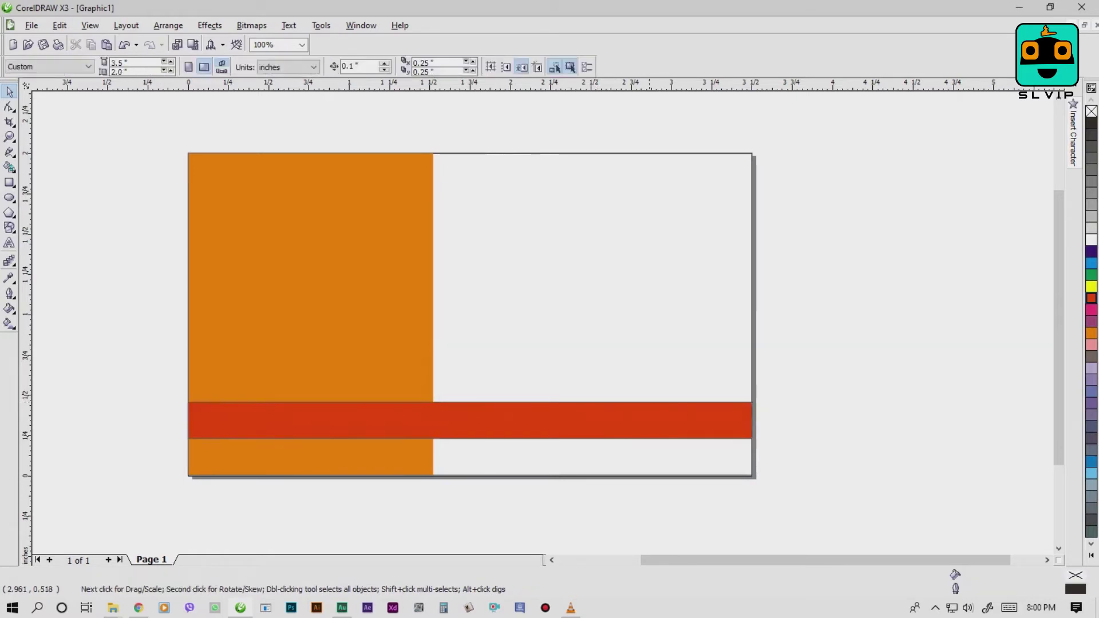
right_click(1092, 111)
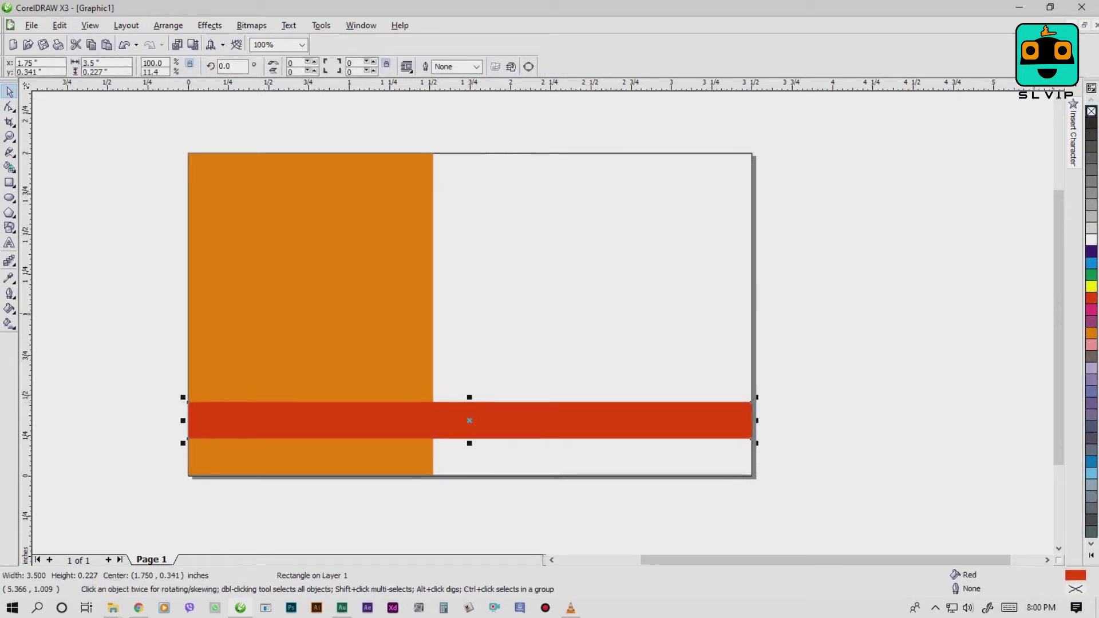
click(1092, 286)
click(465, 227)
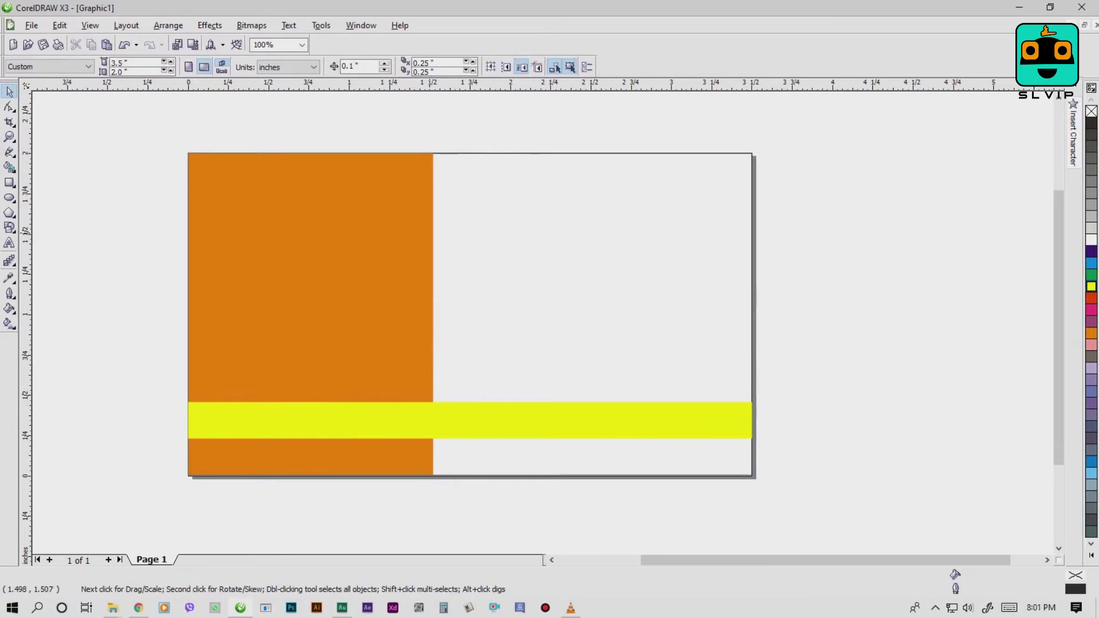
Fill the left block grey.
click(343, 258)
click(1092, 193)
click(531, 374)
click(716, 421)
Halve the band's width and recolour it gold (C2 M22 Y96 K0).
drag(754, 421, 470, 427)
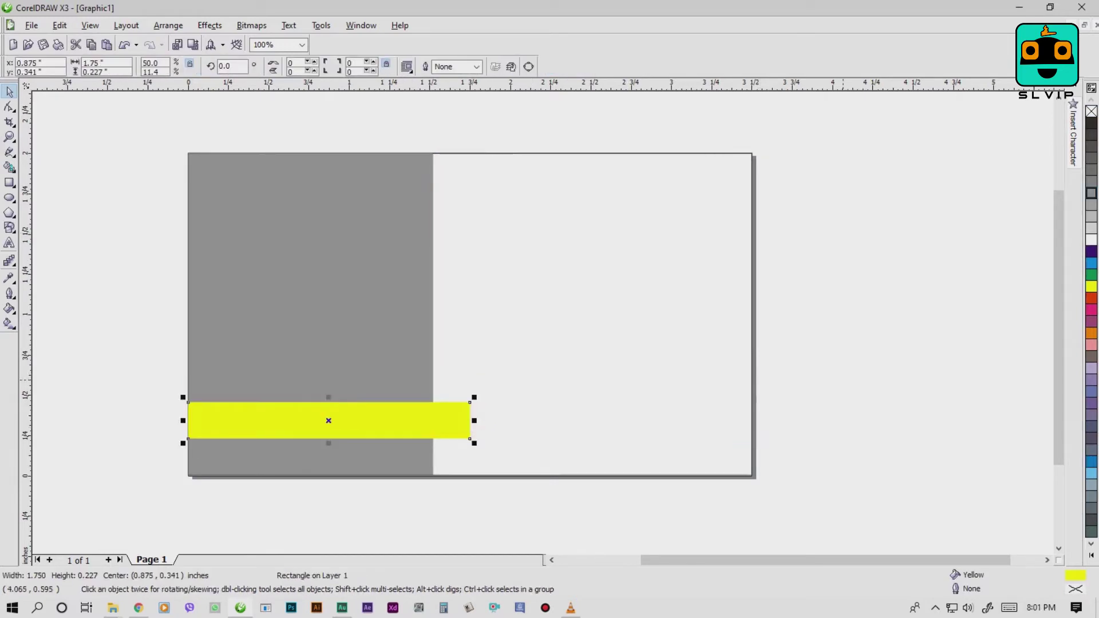
drag(470, 427, 460, 426)
key(shift+F11)
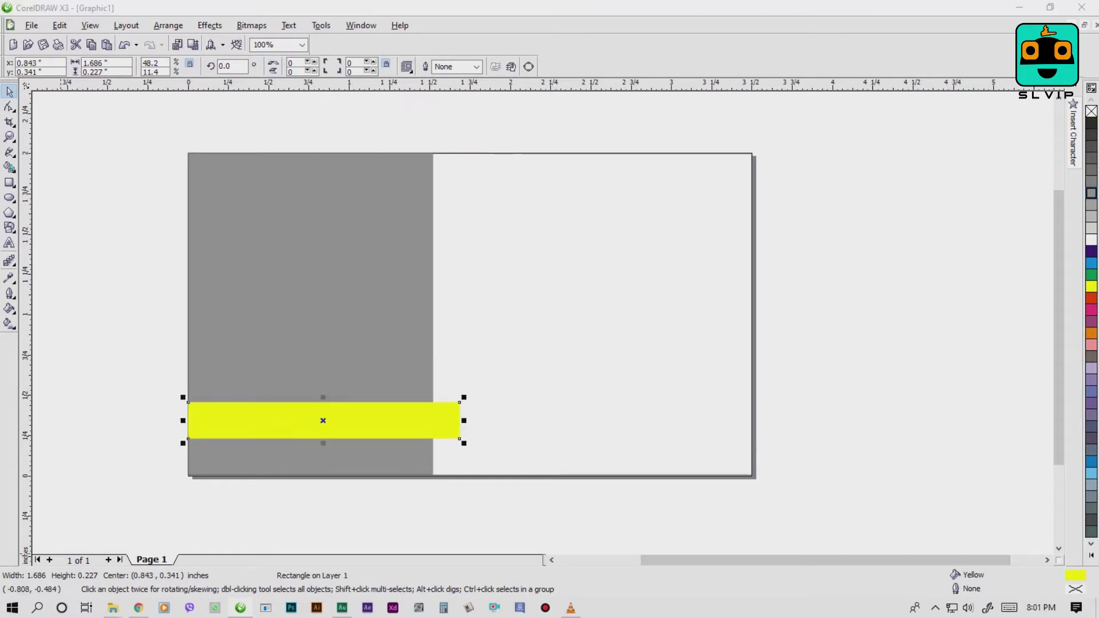
drag(736, 330, 735, 335)
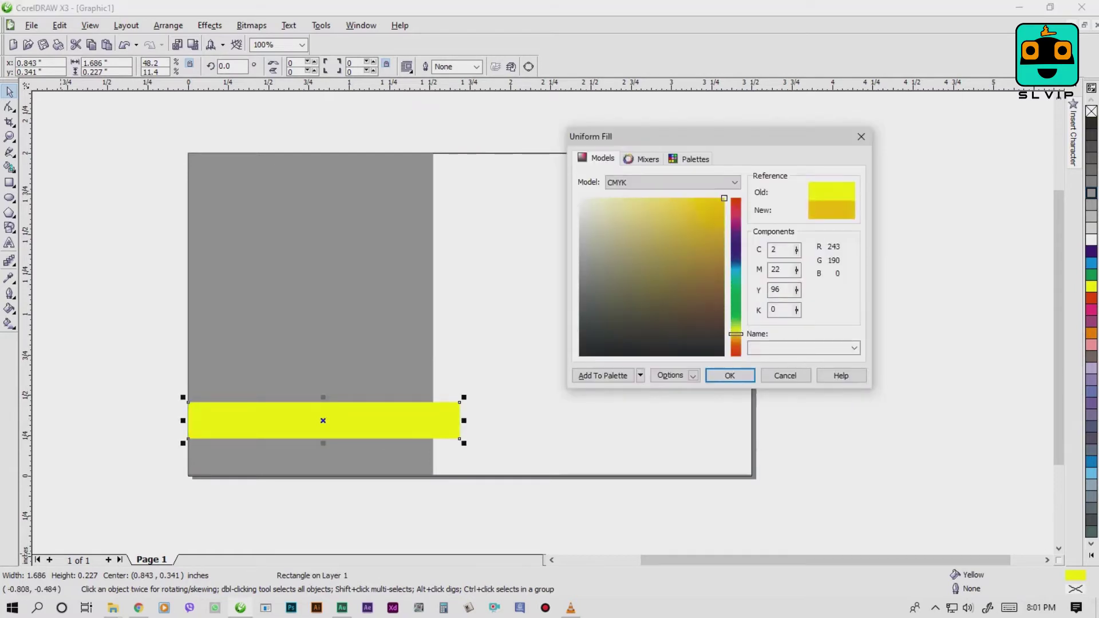
click(730, 376)
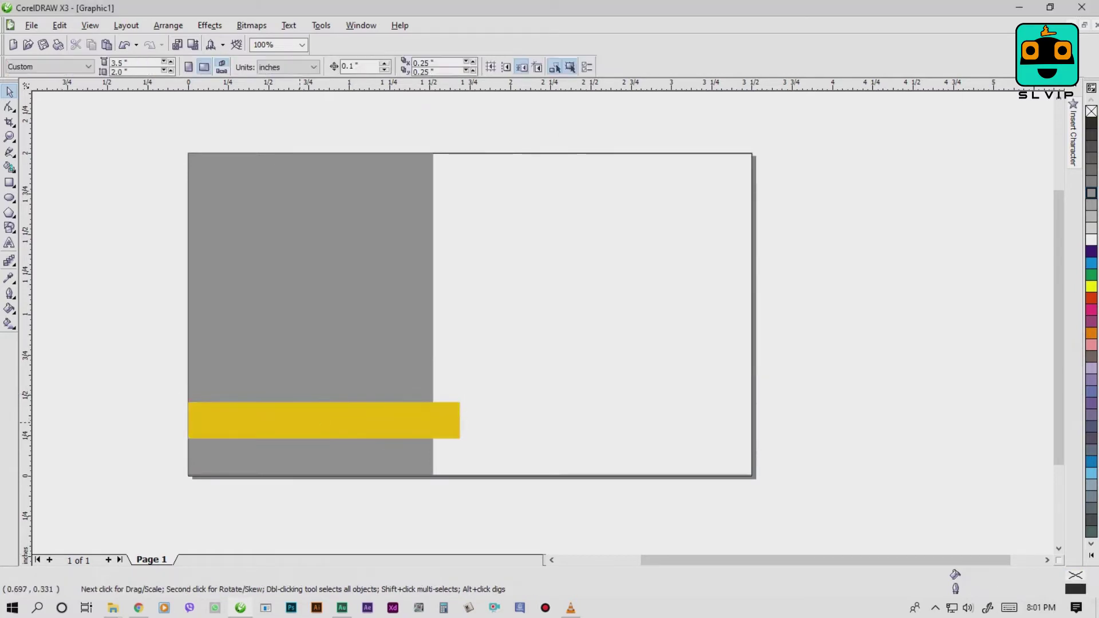
Make a small copy of the gold band and right-align it under the band's end.
drag(321, 421, 595, 421)
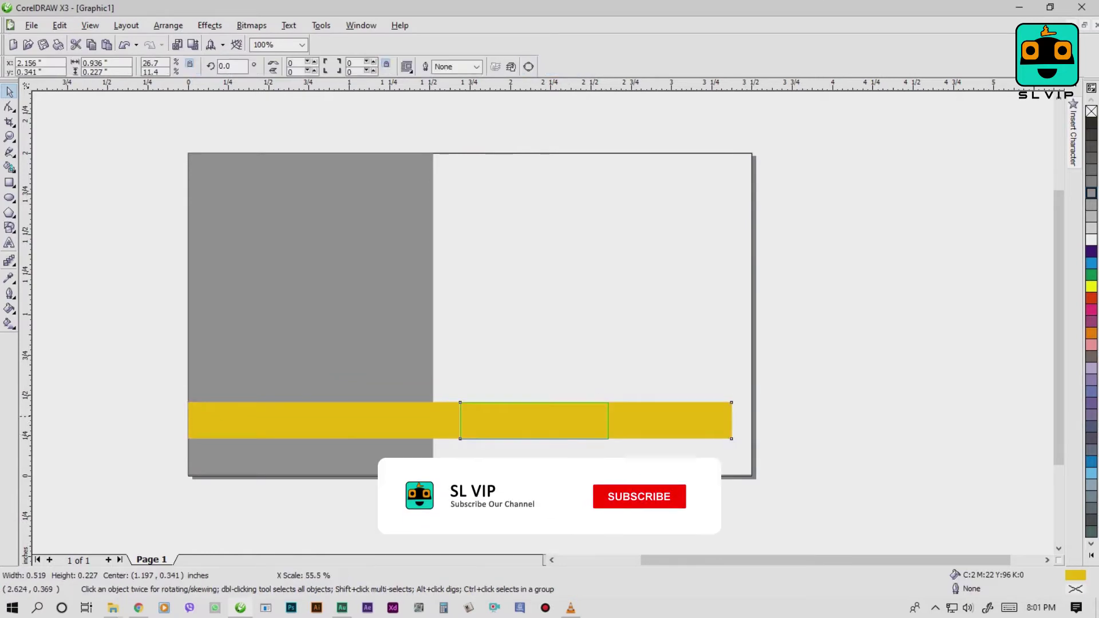
drag(732, 421, 489, 421)
scroll(489, 420, up, 1)
drag(567, 287, 515, 362)
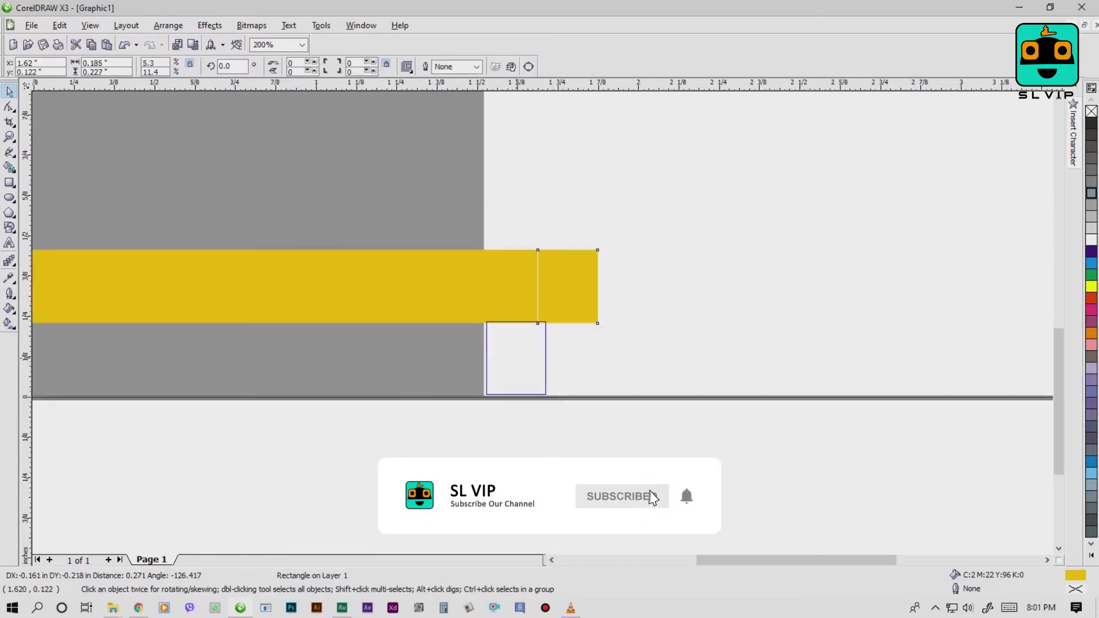
shift+click(286, 286)
scroll(501, 365, up, 1)
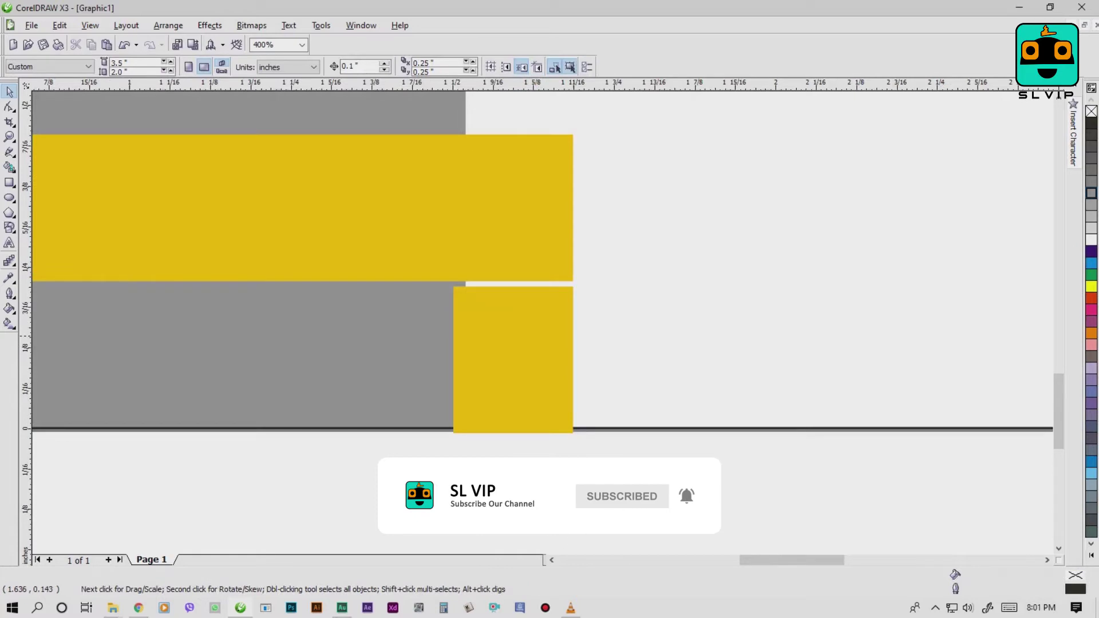
drag(515, 355, 504, 355)
click(466, 66)
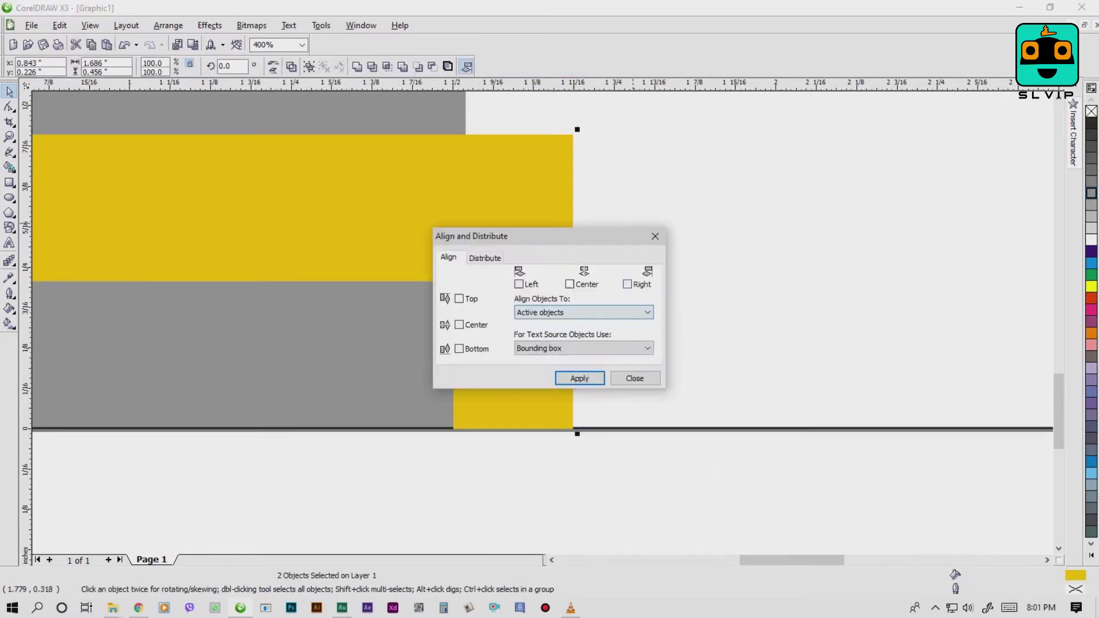
click(635, 378)
Resize the small gold piece to run from the band down to the card bottom.
scroll(502, 257, up, 1)
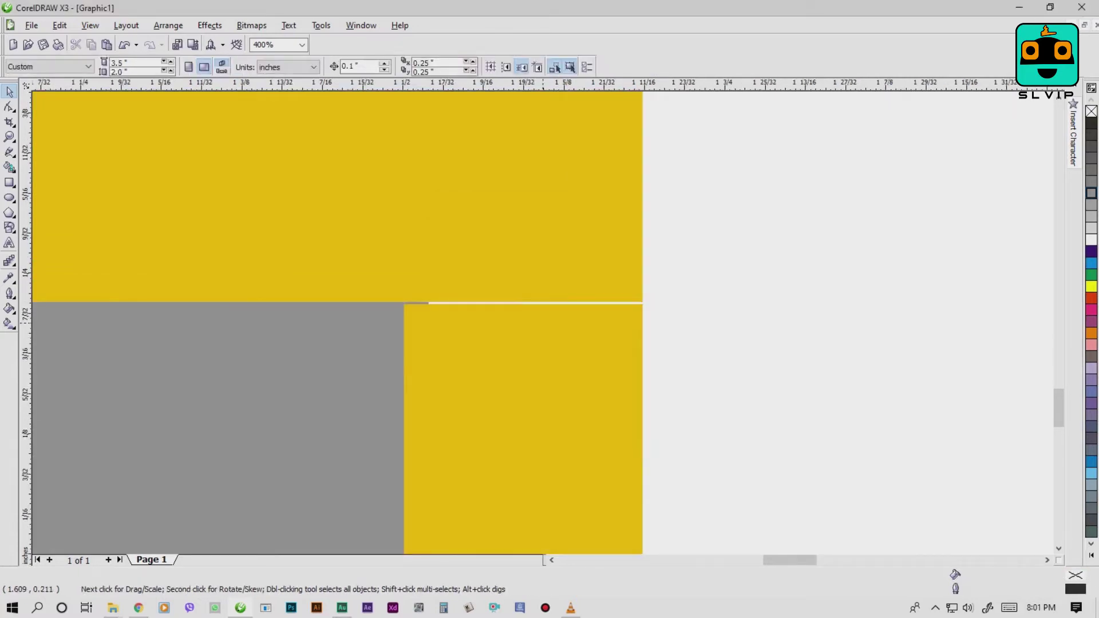
click(515, 429)
drag(403, 450, 429, 461)
scroll(428, 461, up, 1)
drag(526, 260, 535, 261)
scroll(535, 260, down, 2)
drag(525, 460, 525, 456)
scroll(525, 456, down, 1)
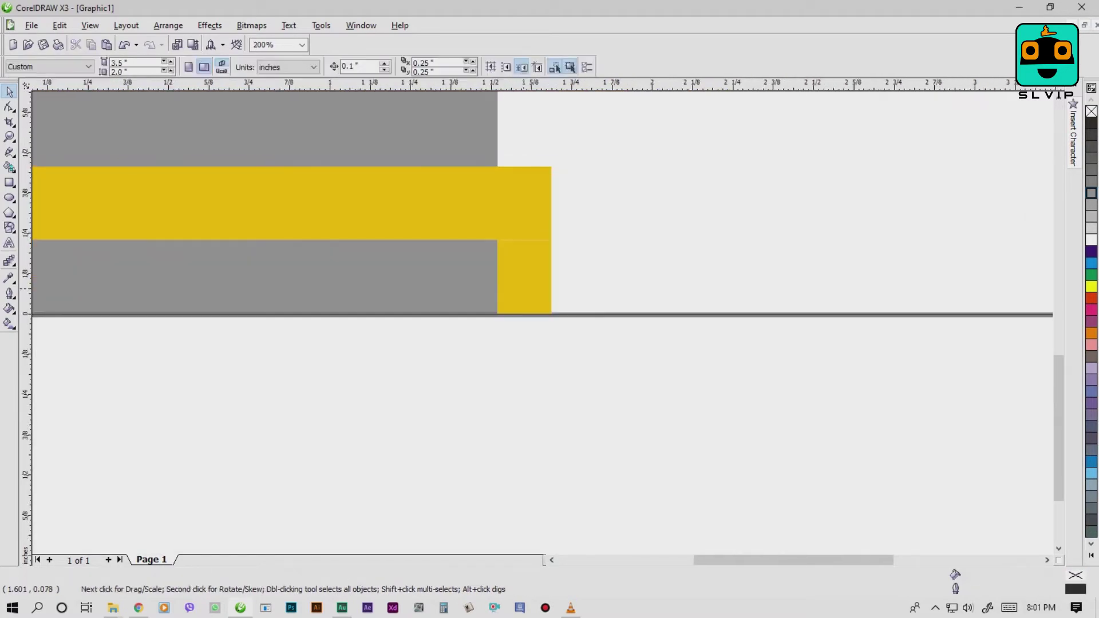
Duplicate the yellow bar beside the small rectangle and set its height to 0.141".
drag(524, 318, 524, 286)
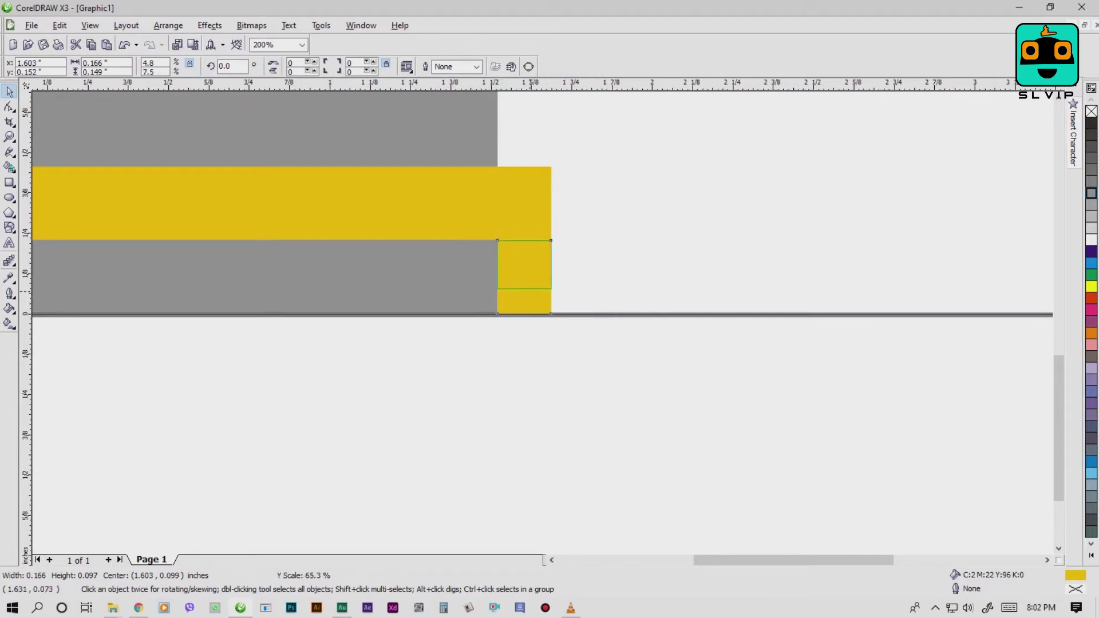
click(524, 217)
scroll(642, 435, down, 1)
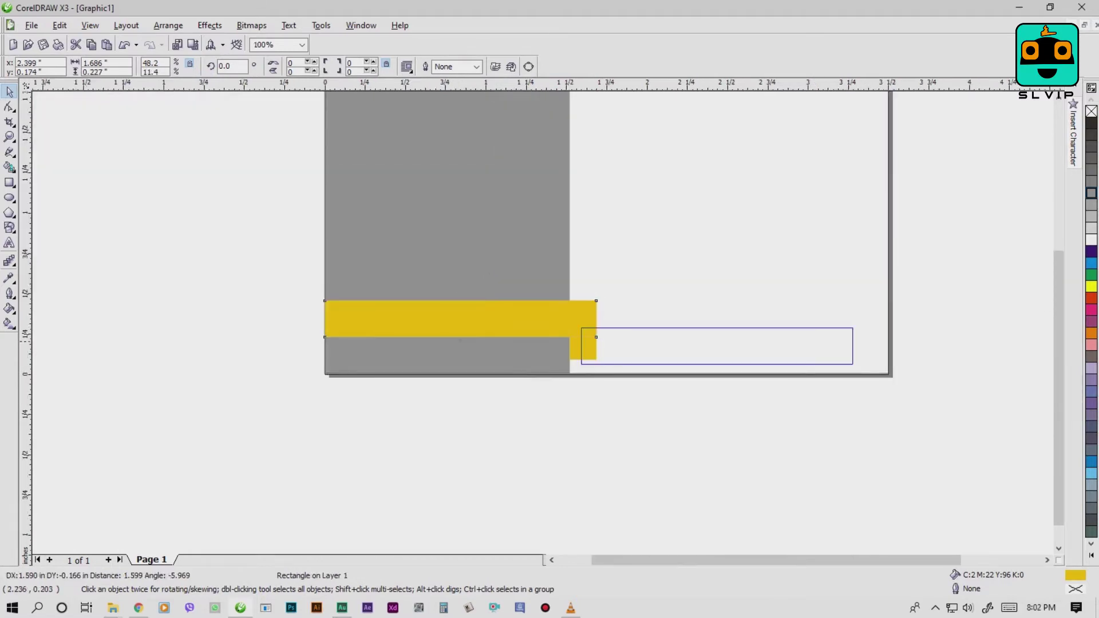
drag(361, 315, 639, 349)
scroll(639, 348, up, 2)
drag(544, 321, 518, 320)
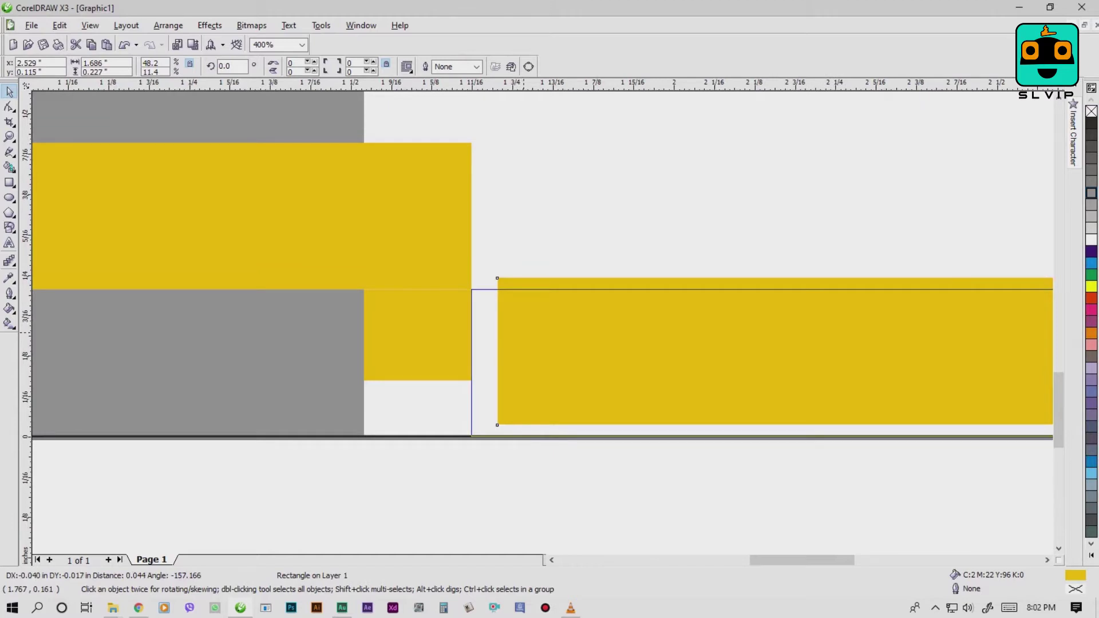
scroll(517, 321, down, 1)
key(Tab)
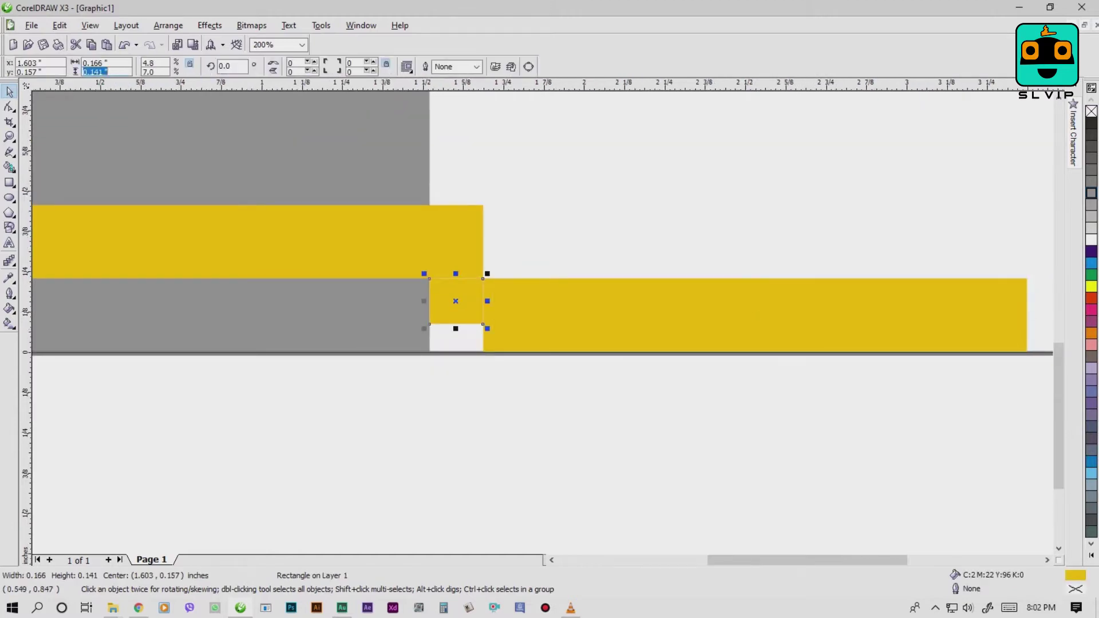
key(Tab)
text(0.141)
key(Return)
Centre-align the lower bar with the small rectangle, stretch it to the right edge, and darken it.
shift+click(456, 299)
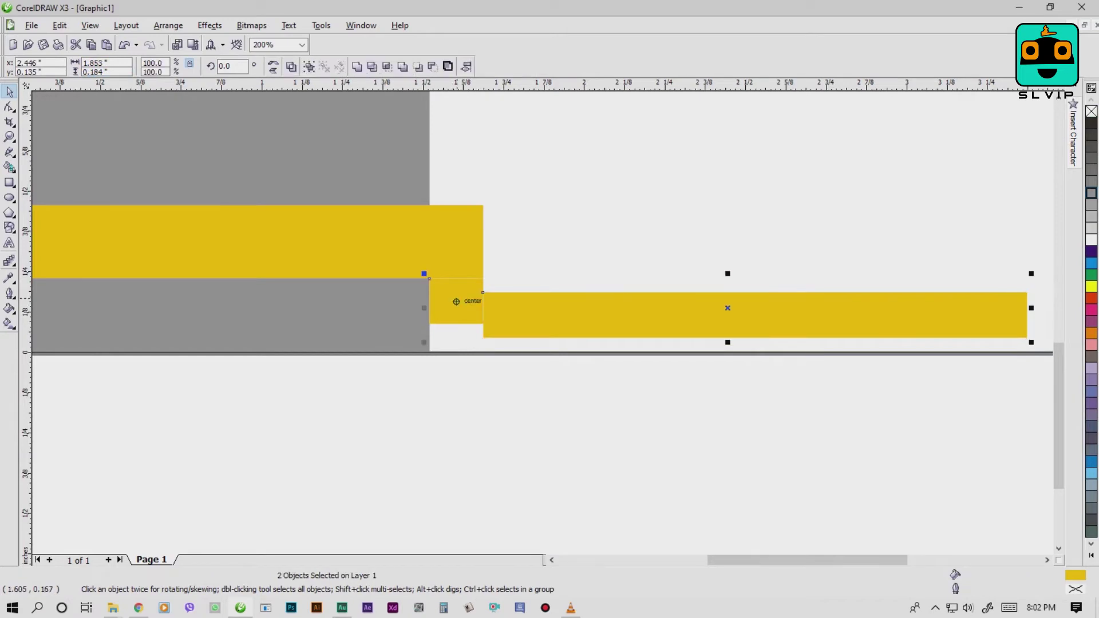
key(e)
key(Escape)
click(564, 313)
scroll(597, 321, up, 1)
drag(645, 309, 666, 309)
scroll(665, 309, down, 1)
key(shift+F11)
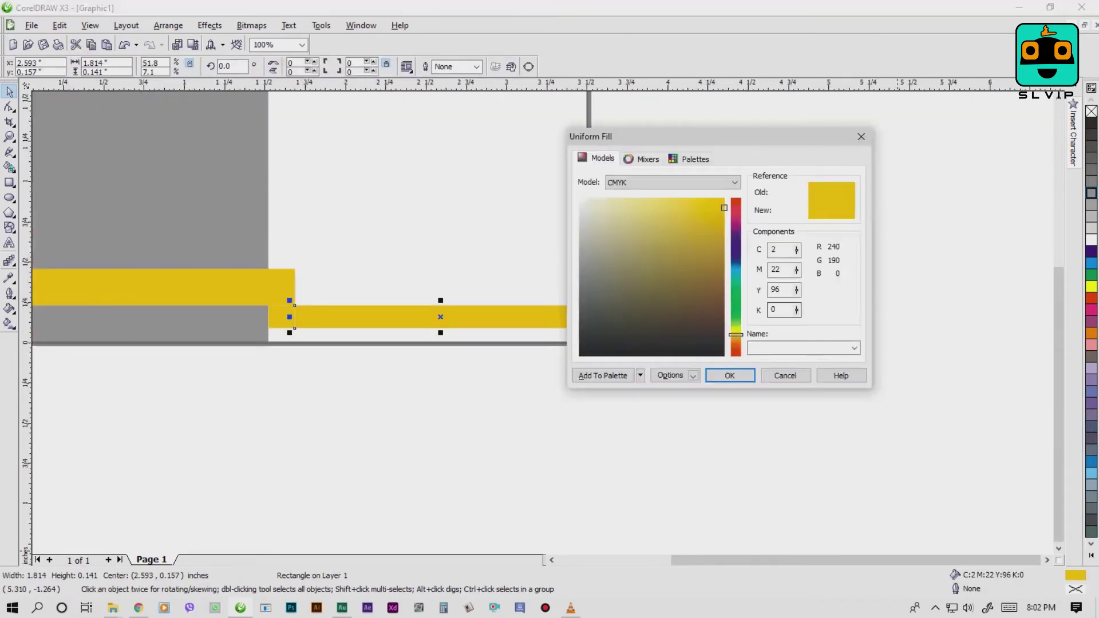
key(Return)
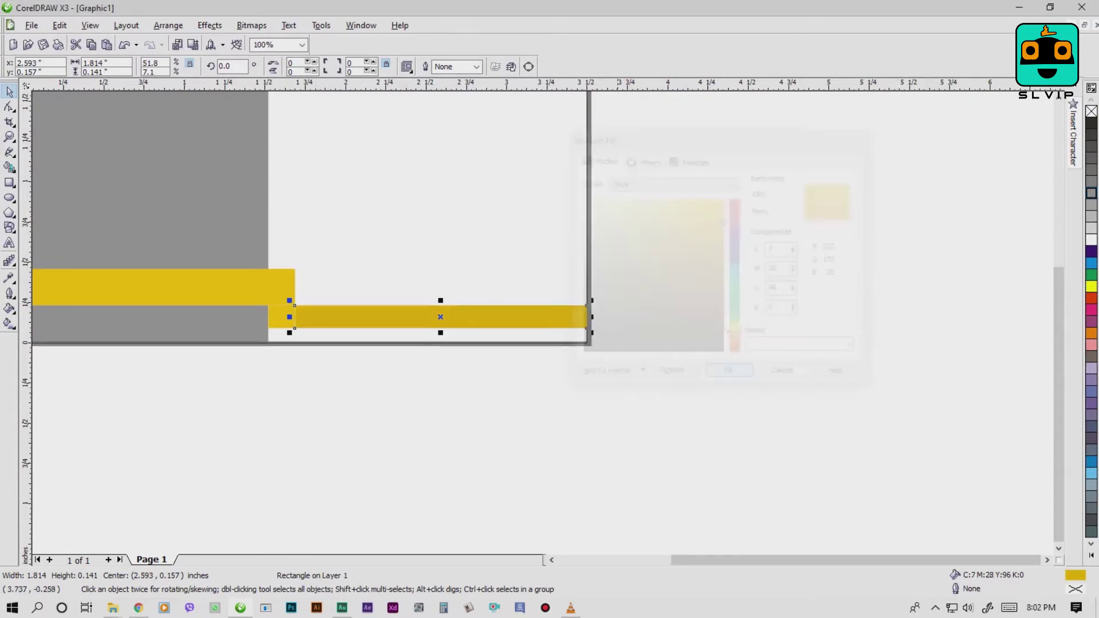
Convert the small square to curves and delete its bottom-left node to form a triangle.
scroll(182, 313, up, 1)
scroll(182, 313, up, 1)
key(Tab)
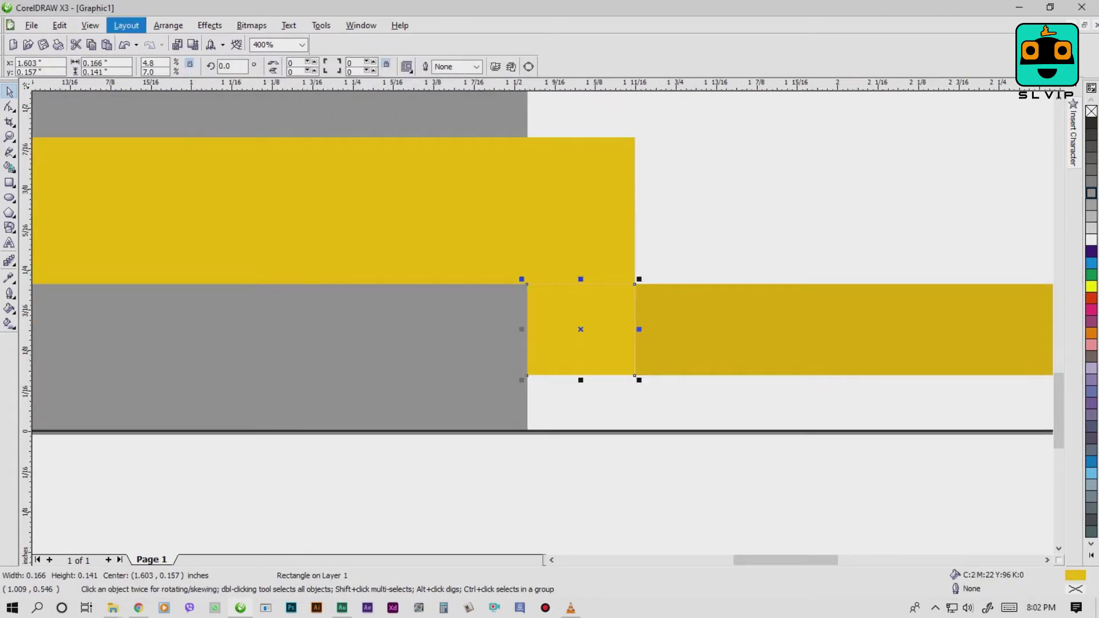
click(167, 25)
click(188, 231)
key(ctrl+q)
key(F10)
click(527, 375)
key(Delete)
scroll(604, 353, down, 1)
key(space)
key(Escape)
scroll(574, 359, down, 1)
scroll(492, 309, up, 1)
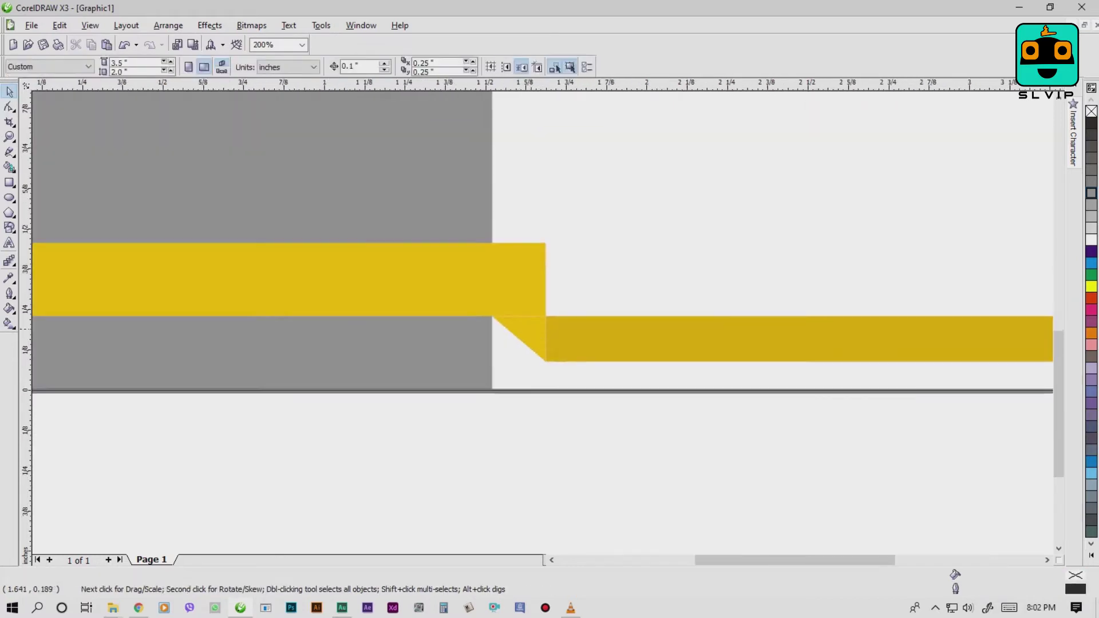
Give the triangle the darker band colour with the Eyedropper.
click(529, 335)
key(shift+F11)
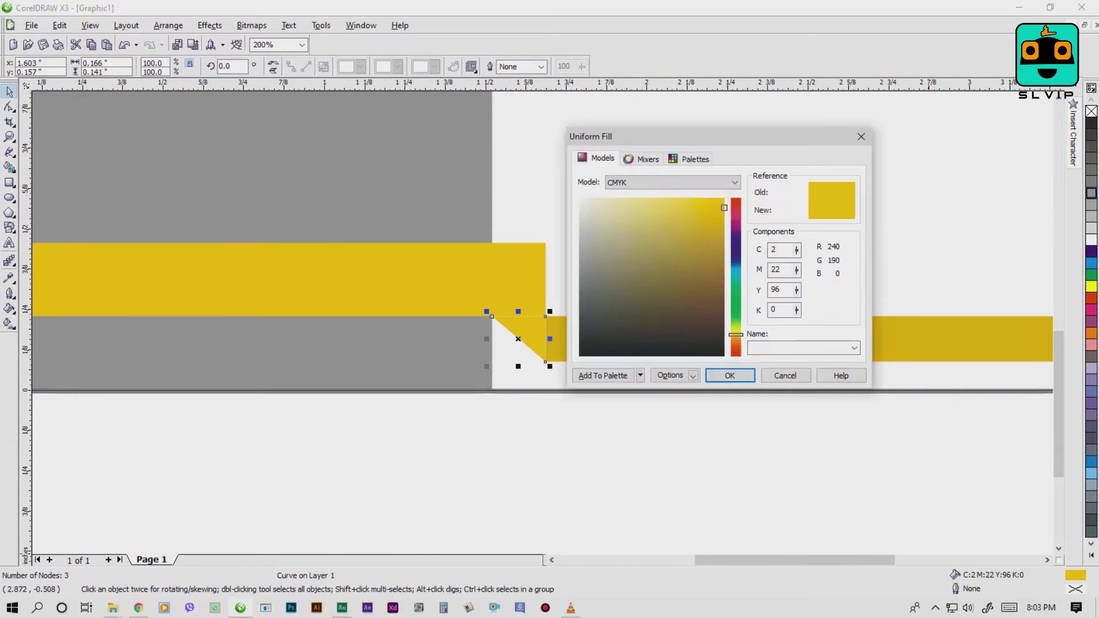
key(Return)
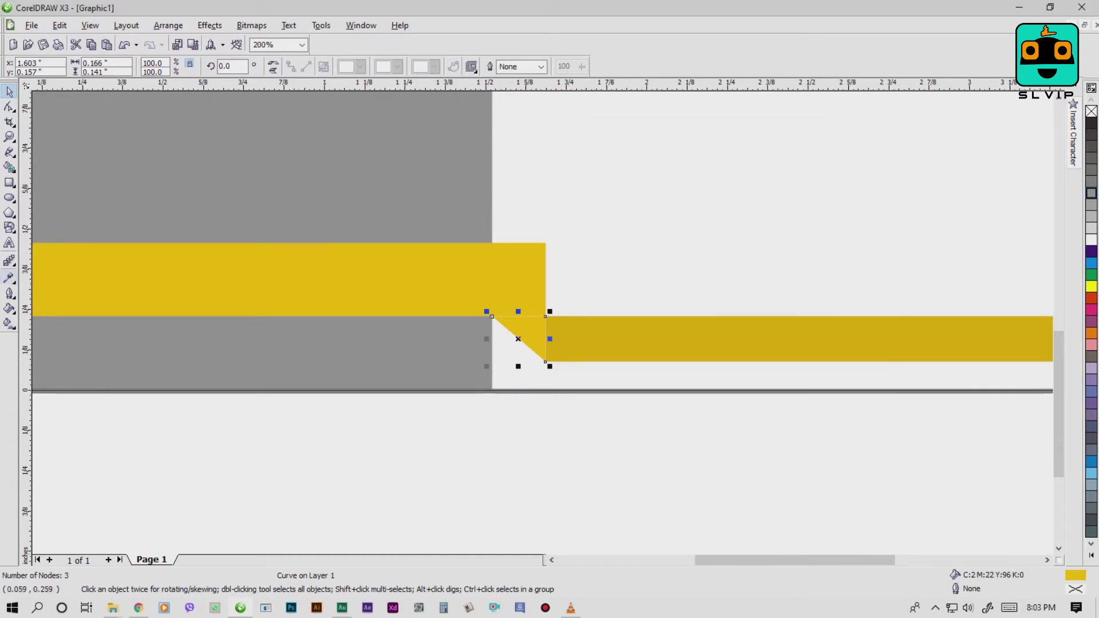
click(10, 278)
click(80, 66)
click(34, 74)
click(527, 335)
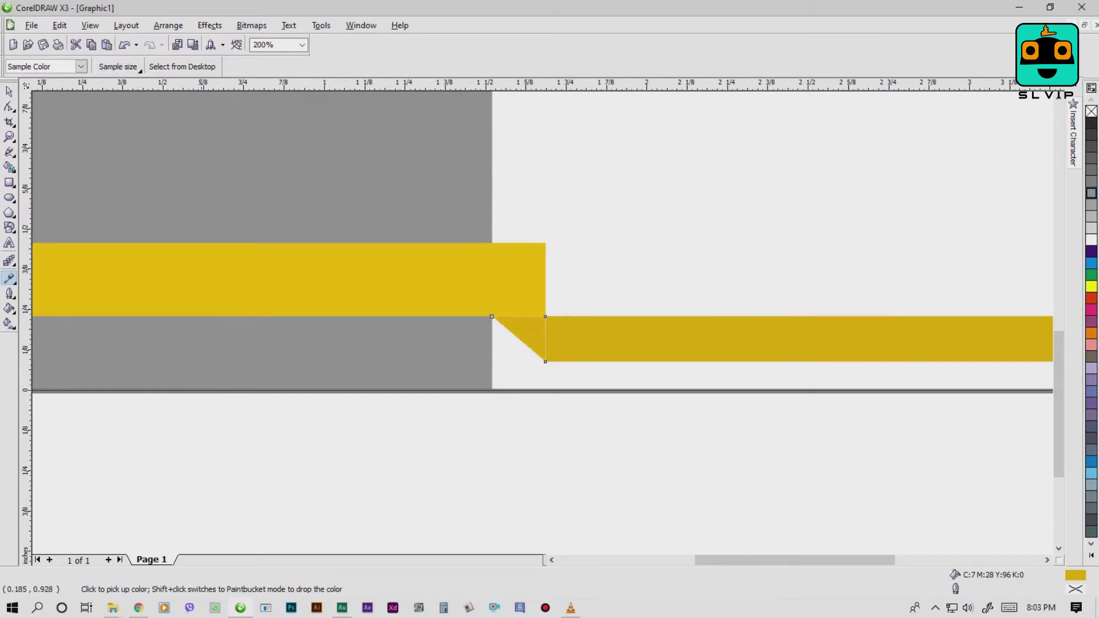
key(space)
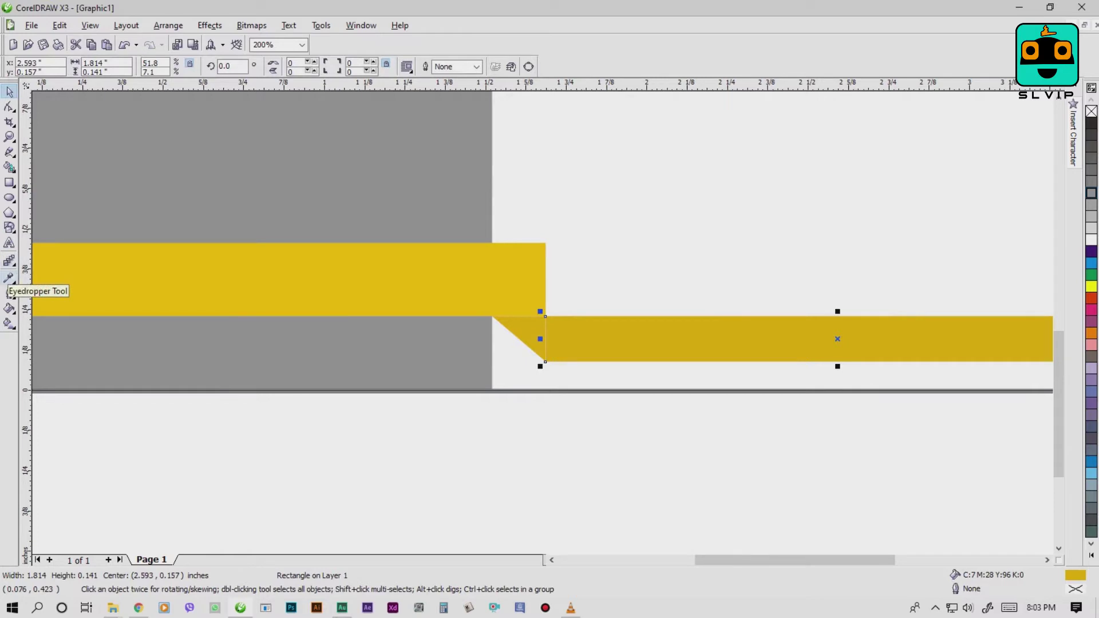
Recolour the lower band with the upper band's bright gold.
click(9, 278)
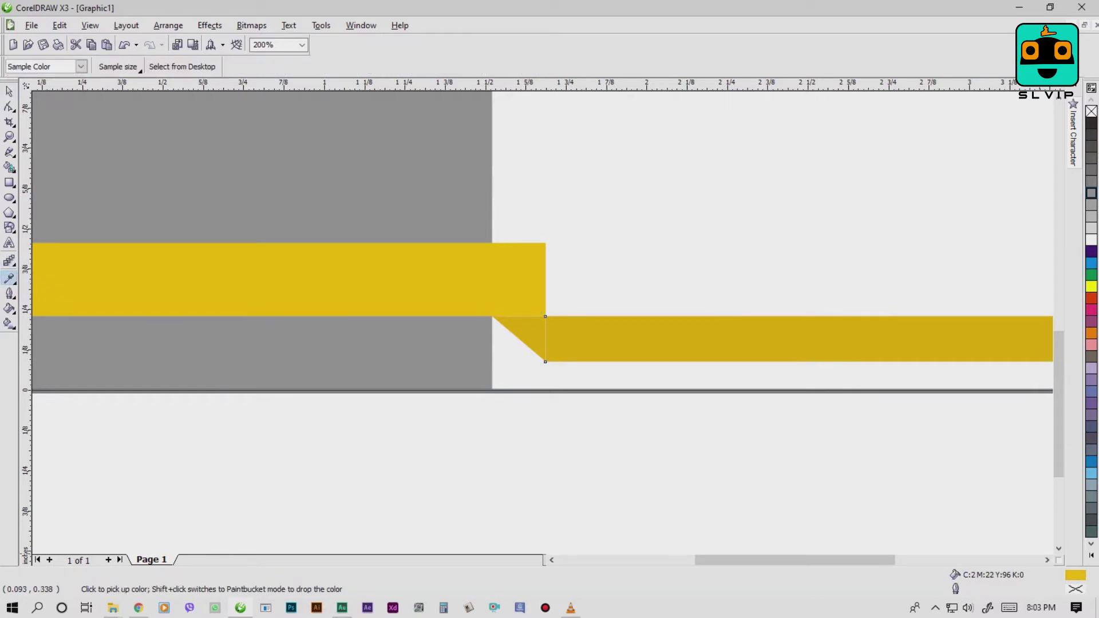
click(802, 339)
click(9, 91)
key(F3)
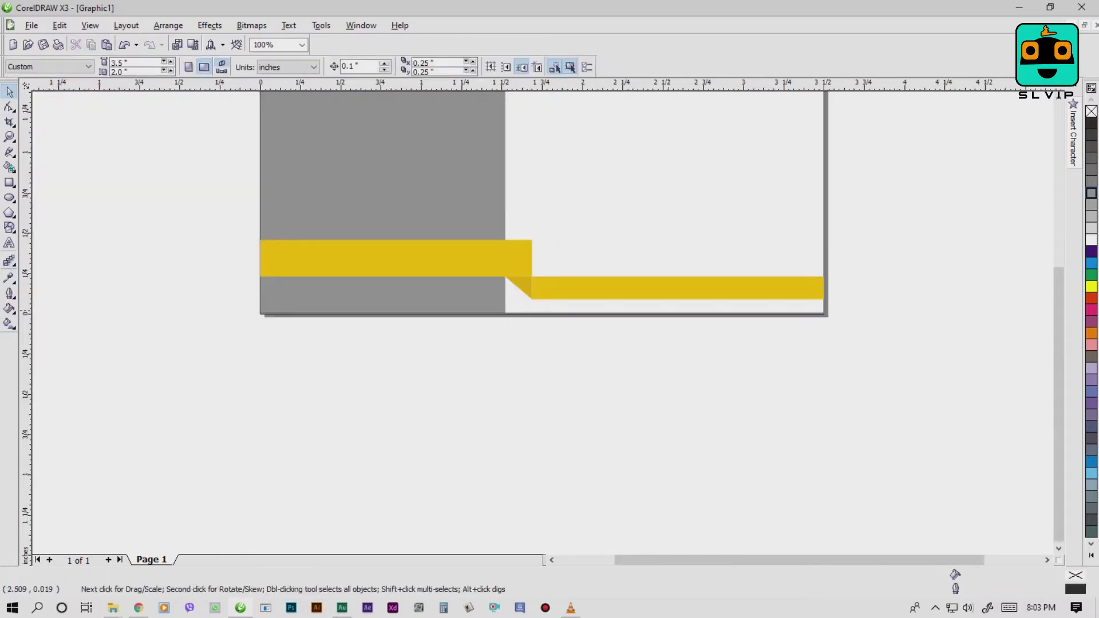
Widen the grey panel up to the diagonal fold.
scroll(542, 324, up, 2)
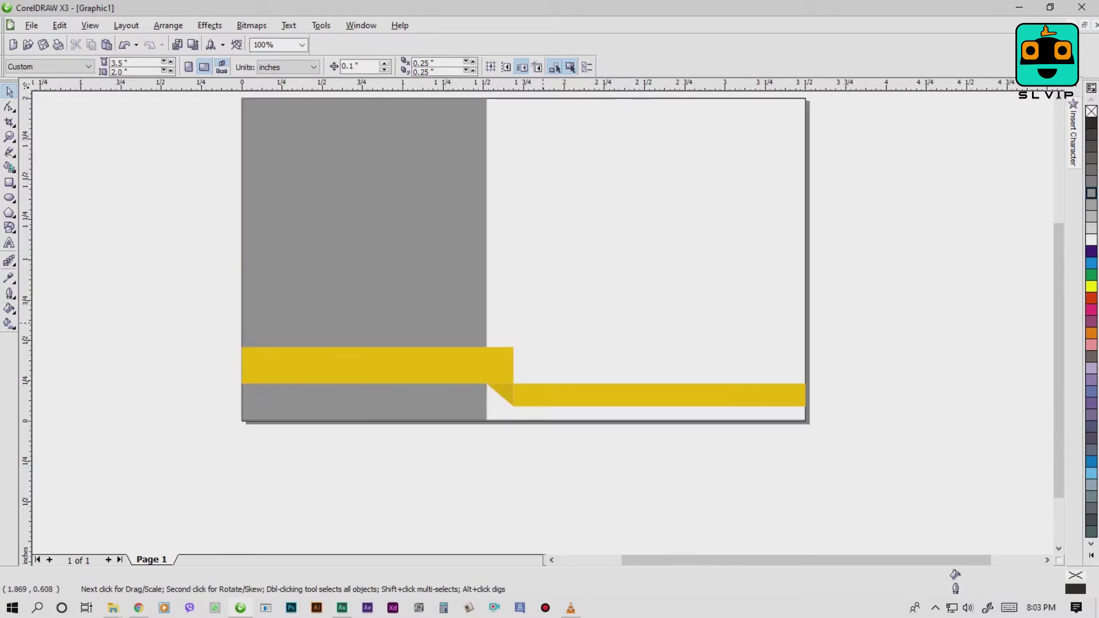
click(493, 256)
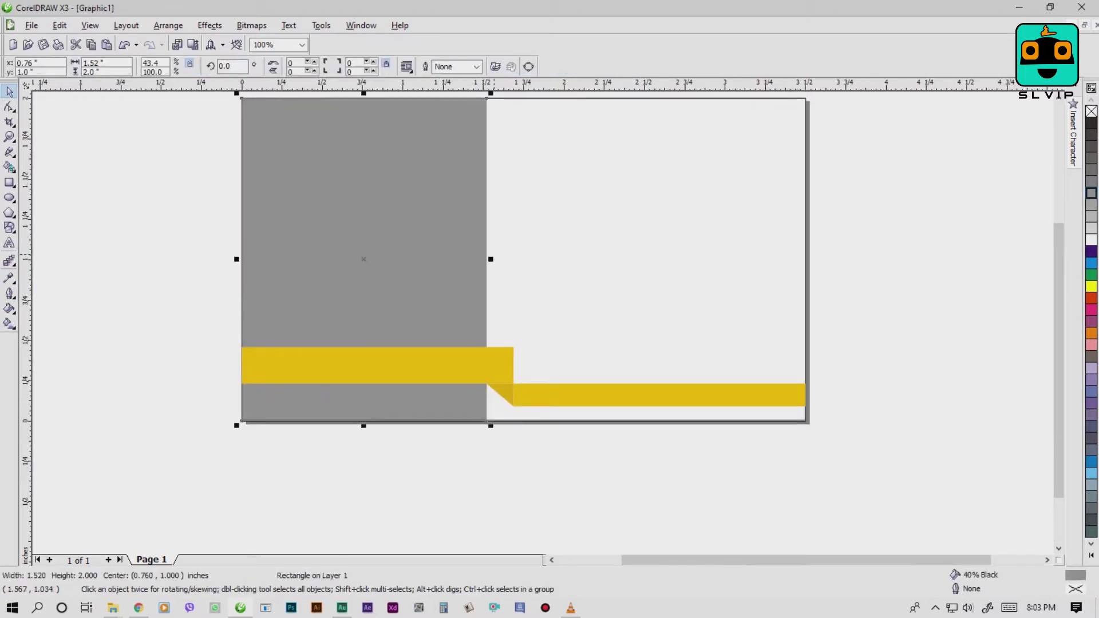
drag(494, 254, 521, 254)
click(535, 411)
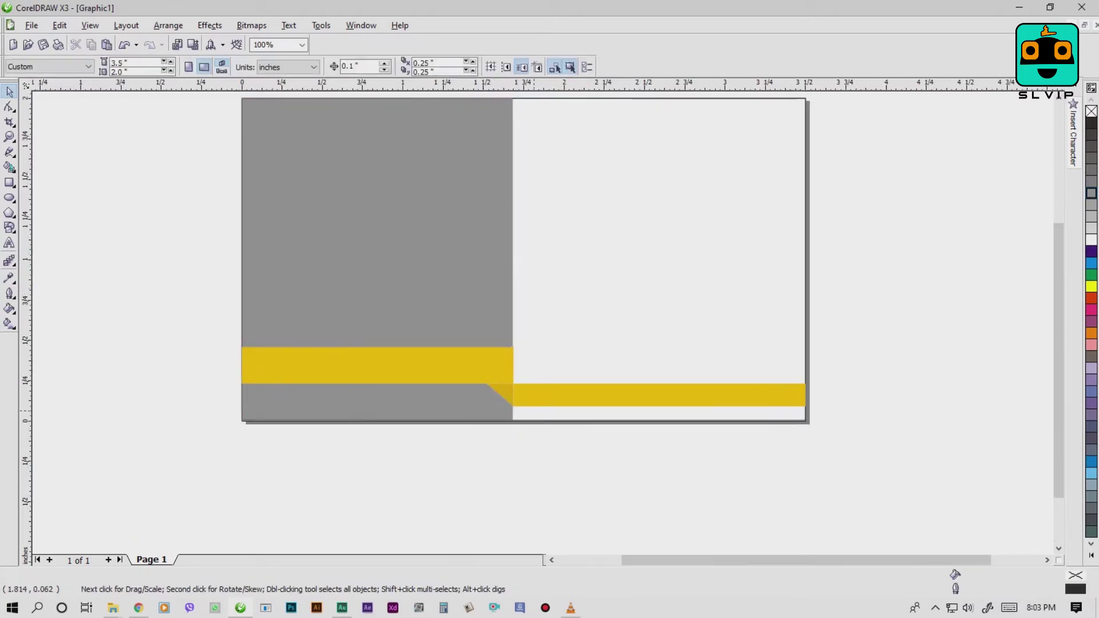
scroll(534, 412, down, 1)
scroll(488, 252, up, 1)
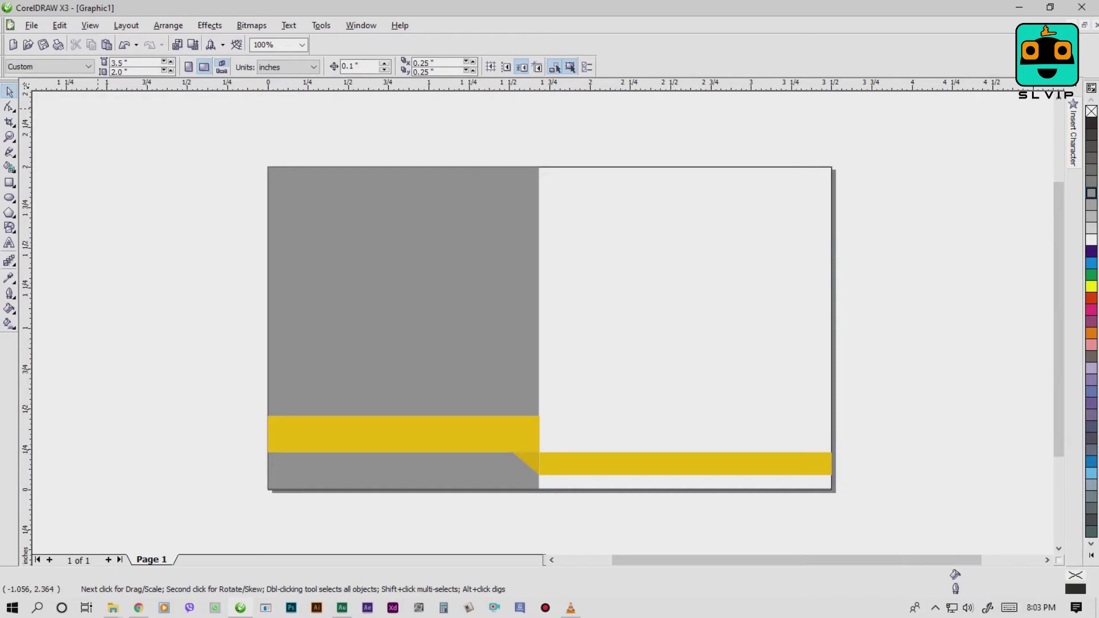
Import the call.svg phone icon onto the card.
click(31, 25)
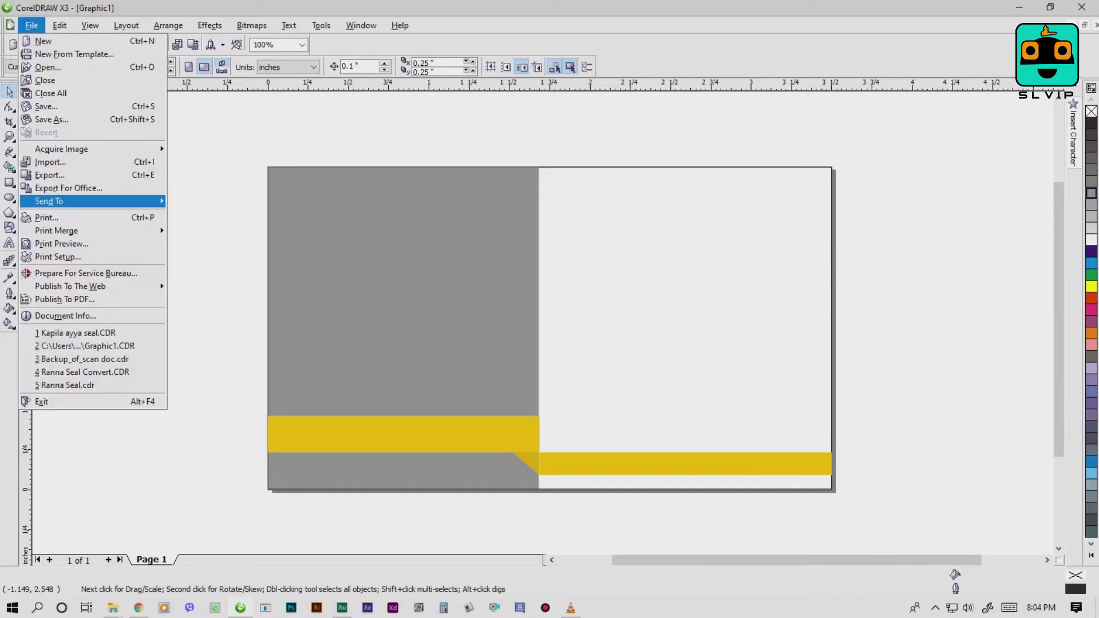
click(32, 26)
click(416, 212)
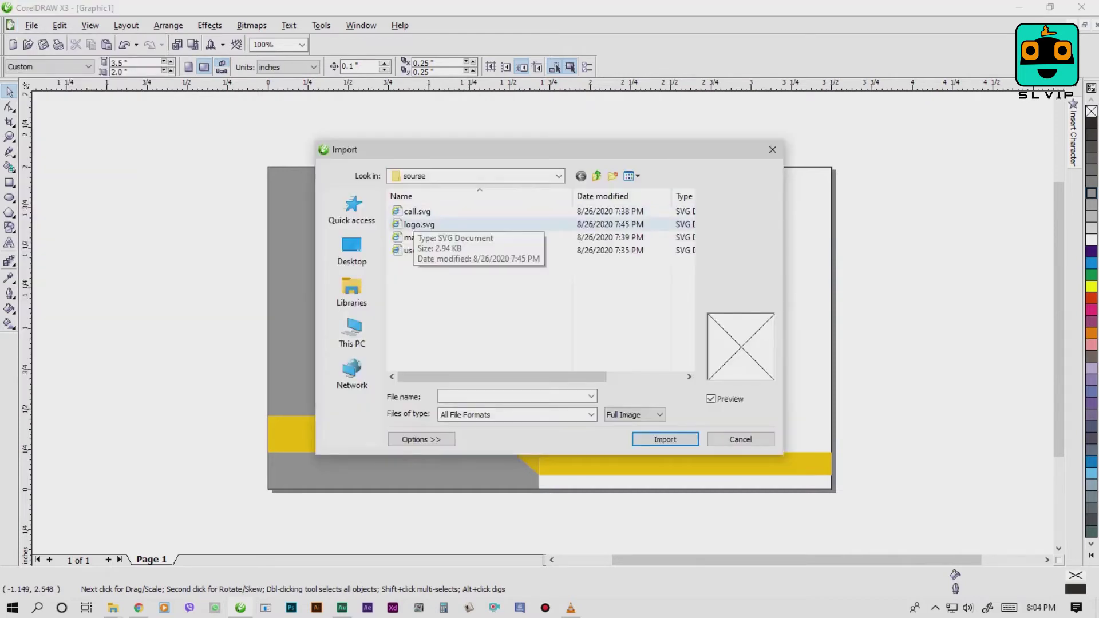
key(Return)
Import logo.svg and move it into the grey panel.
click(642, 182)
click(31, 25)
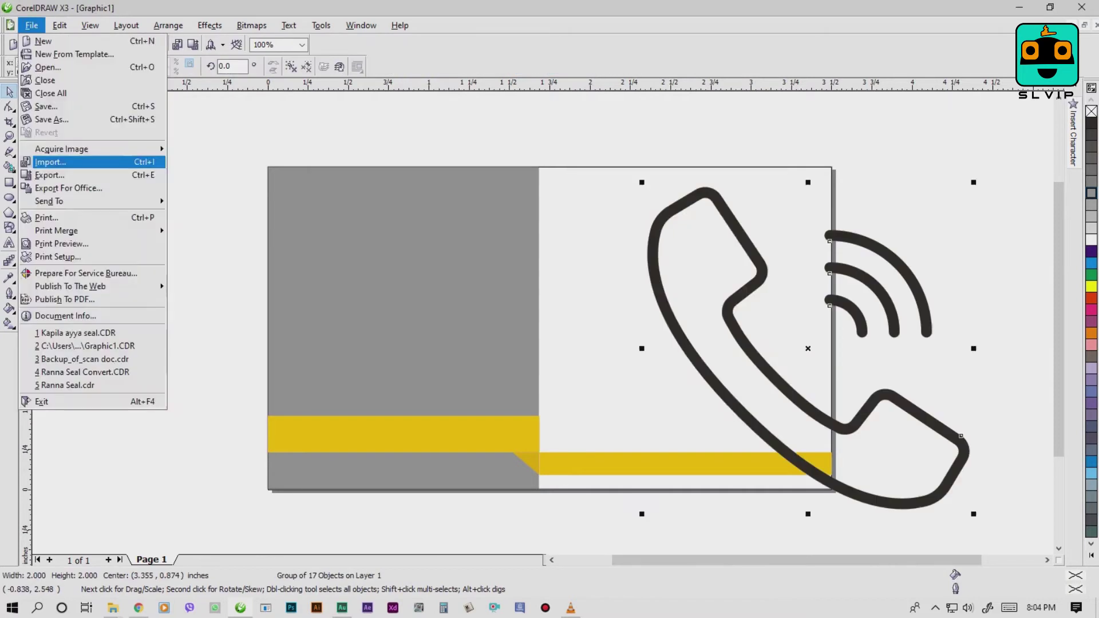
click(51, 162)
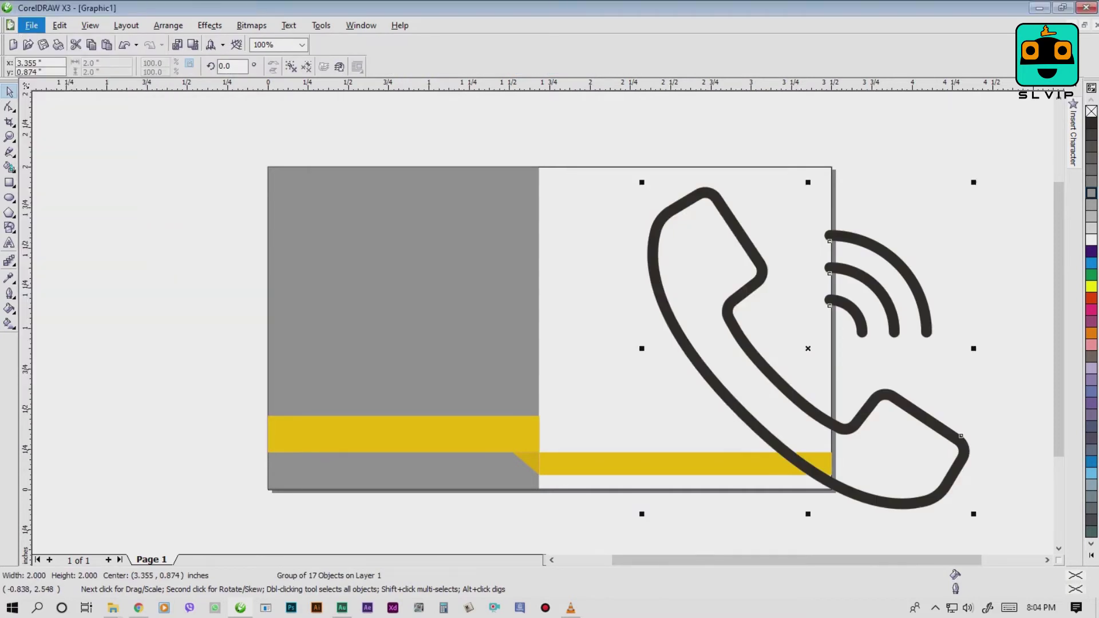
double_click(419, 225)
click(183, 162)
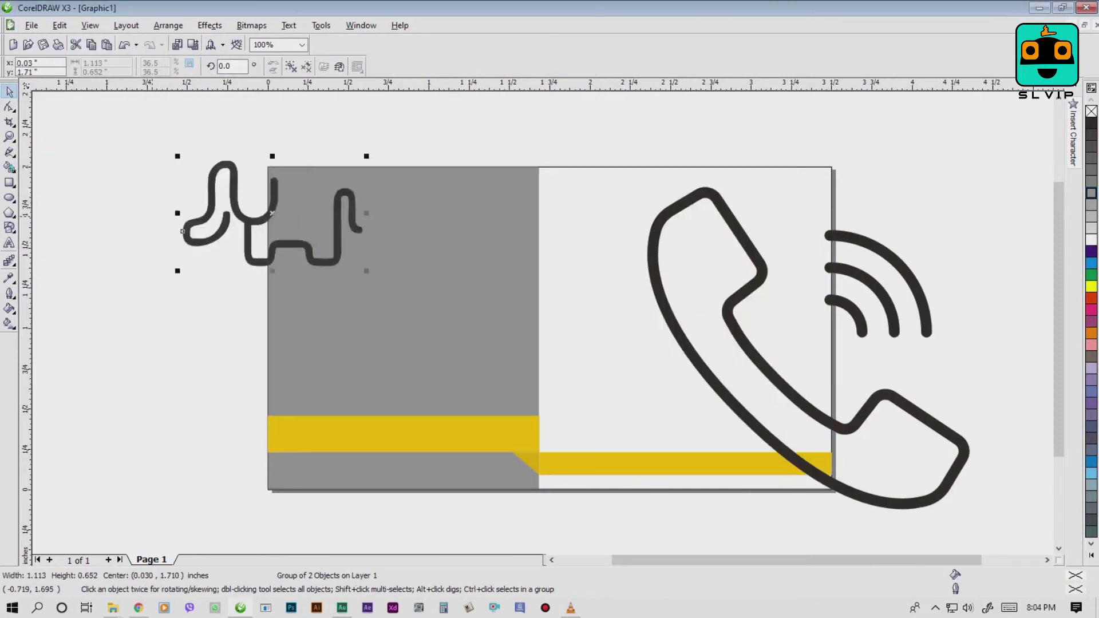
drag(182, 232, 291, 304)
Import the mail.svg envelope and user (1).svg icons onto the card.
click(32, 25)
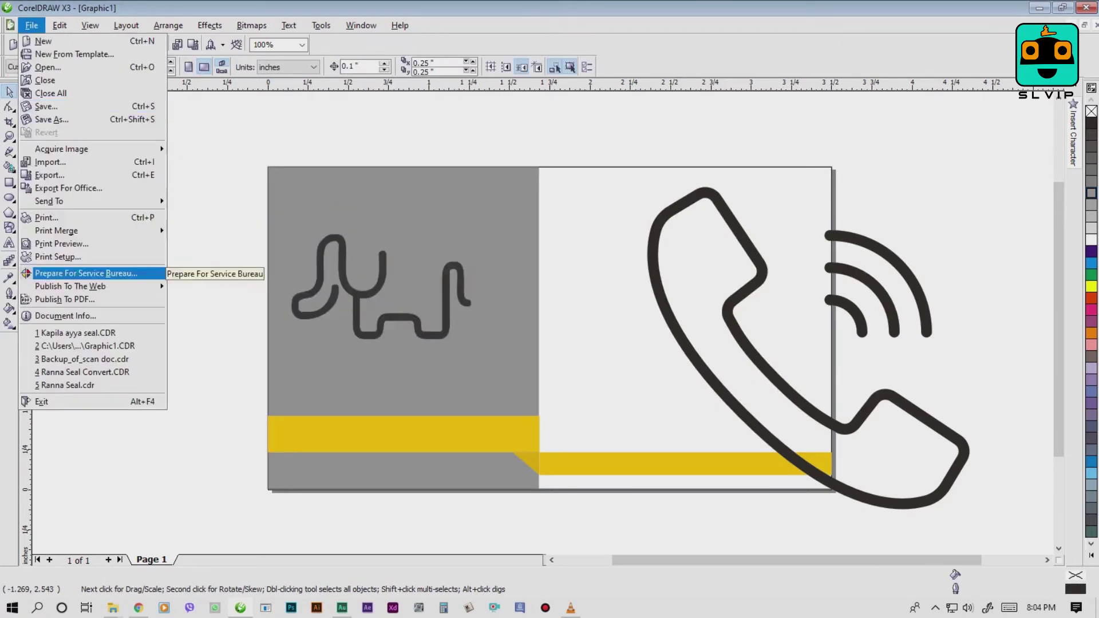
click(50, 162)
double_click(419, 237)
click(548, 276)
click(32, 25)
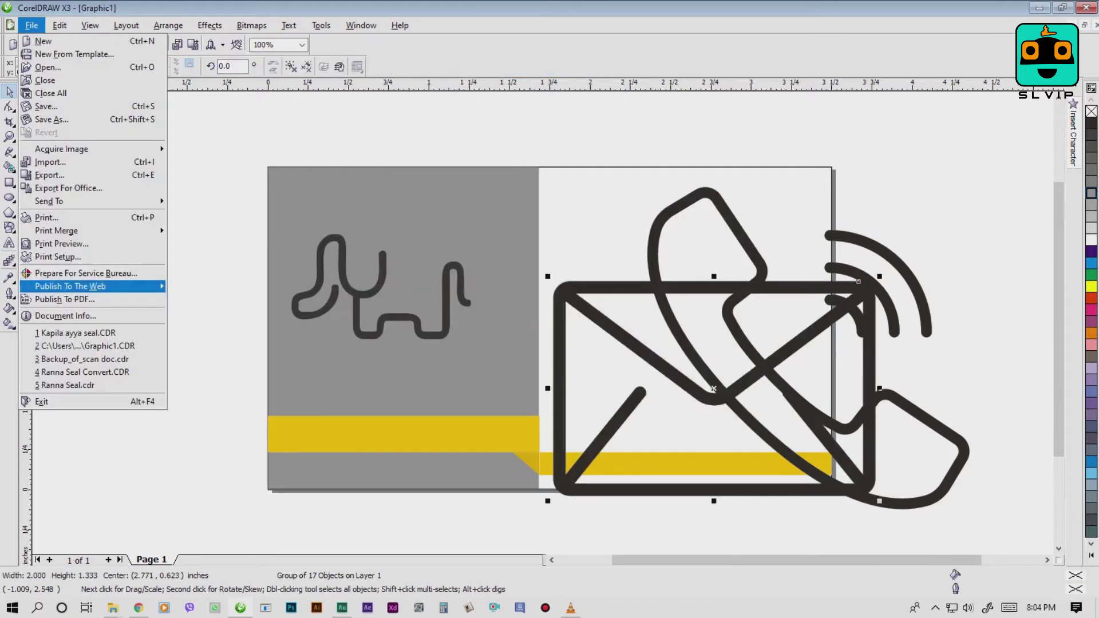
click(50, 162)
click(424, 250)
double_click(423, 250)
key(Return)
scroll(564, 298, down, 1)
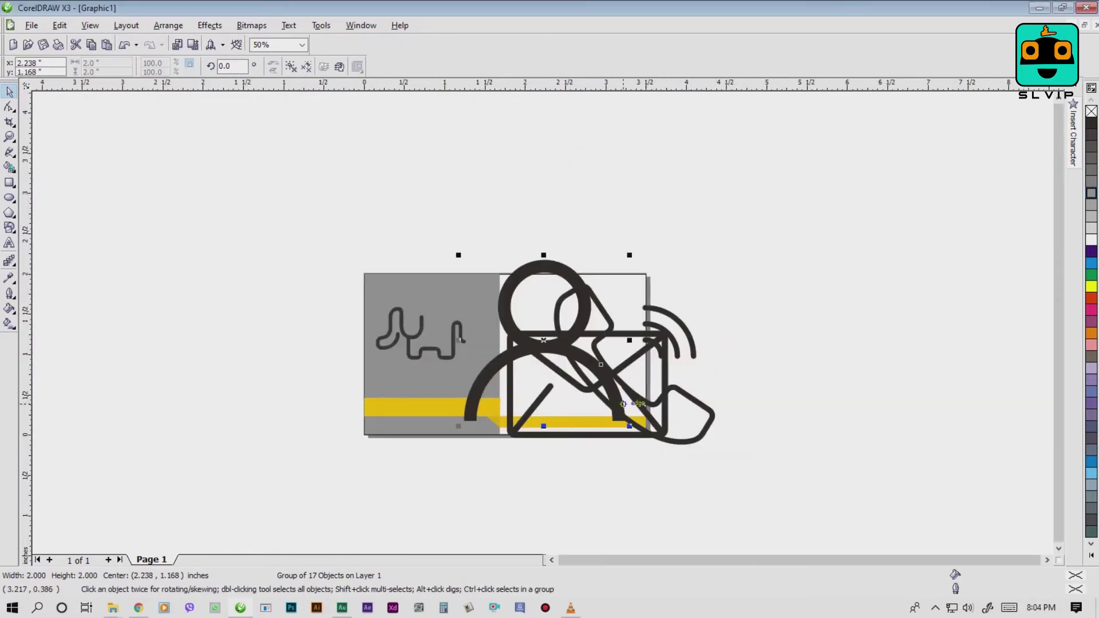
Shrink the icons to about a third, reducing the person icon to 23.7%.
scroll(617, 332, up, 1)
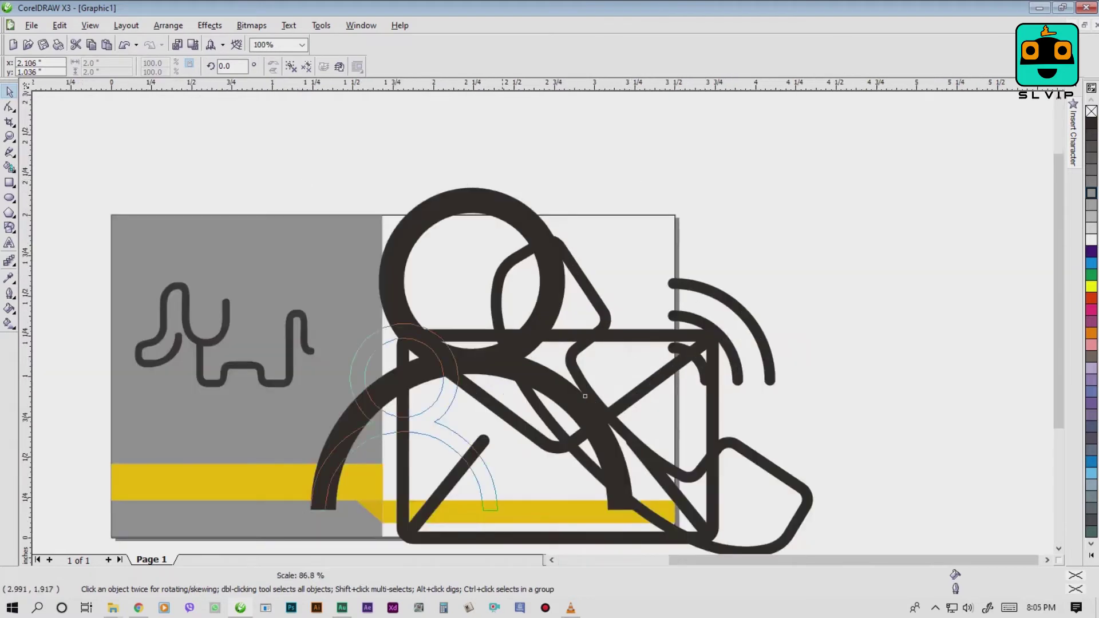
drag(585, 395, 395, 464)
drag(356, 429, 459, 174)
scroll(459, 173, down, 1)
scroll(566, 281, up, 1)
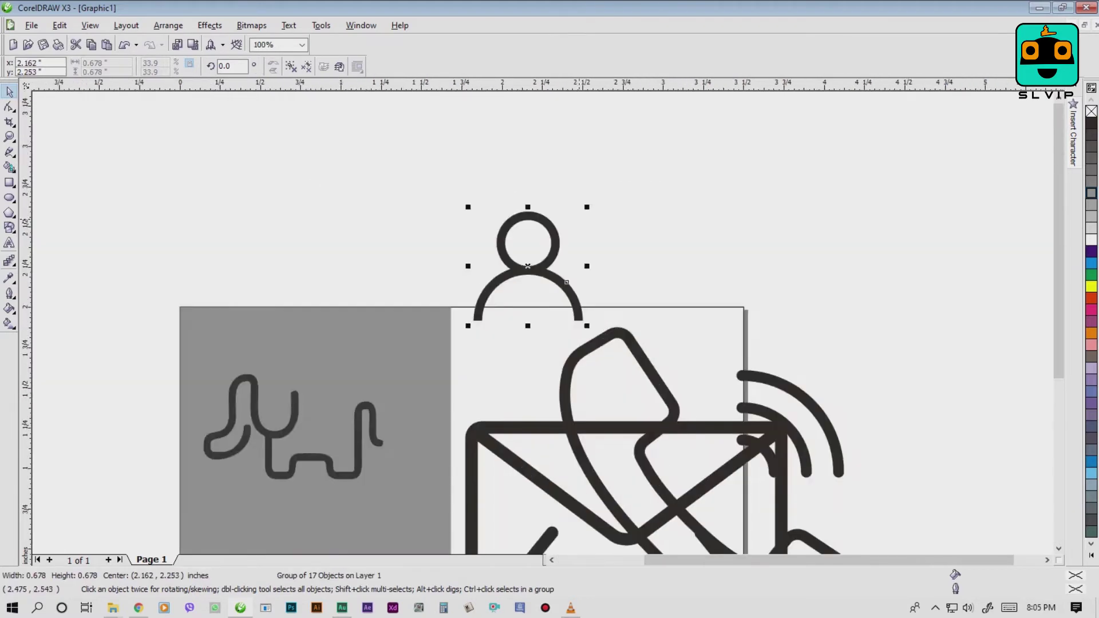
drag(567, 282, 539, 294)
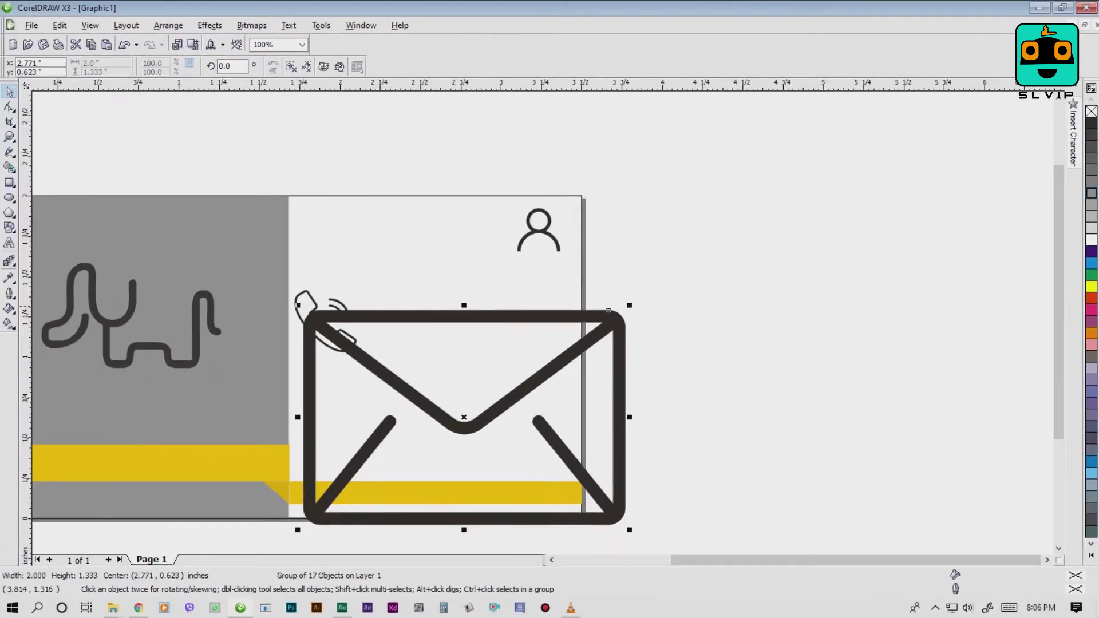
Scale the envelope icon down onto the card and shrink the phone icon to about 76%.
drag(626, 307, 393, 461)
mouse_move(548, 308)
mouse_down()
mouse_move(557, 215)
mouse_move(546, 232)
mouse_up()
drag(538, 271, 538, 252)
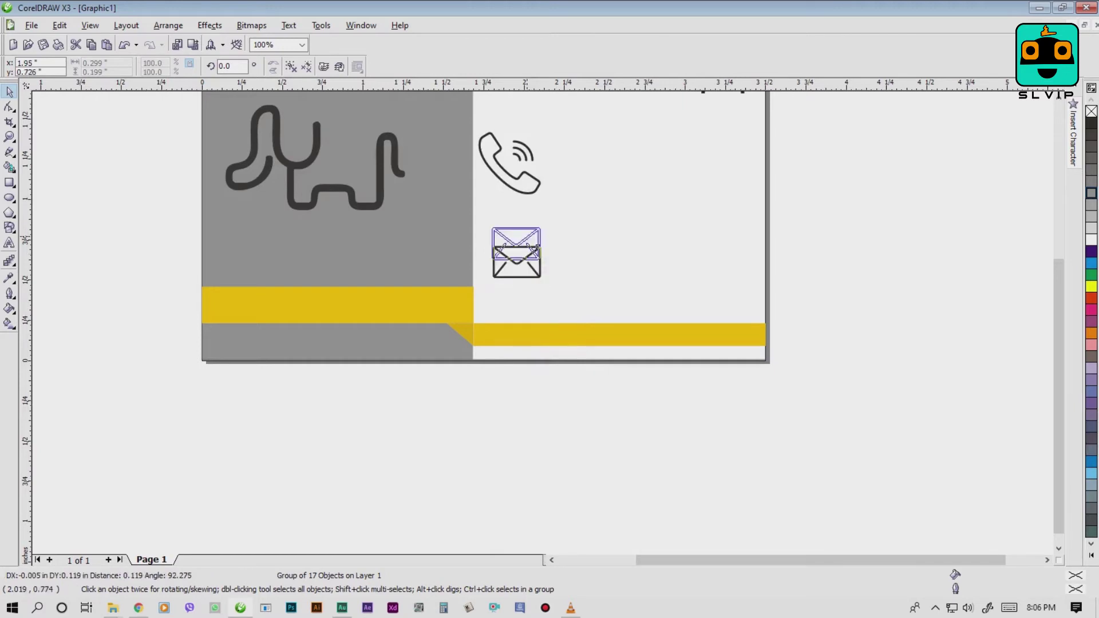
click(545, 177)
drag(476, 131, 493, 153)
key(Escape)
Shrink the phone and envelope together, stack them lower, and put the person icon top-right.
click(538, 230)
drag(544, 224, 536, 230)
shift+click(520, 178)
drag(542, 152, 504, 237)
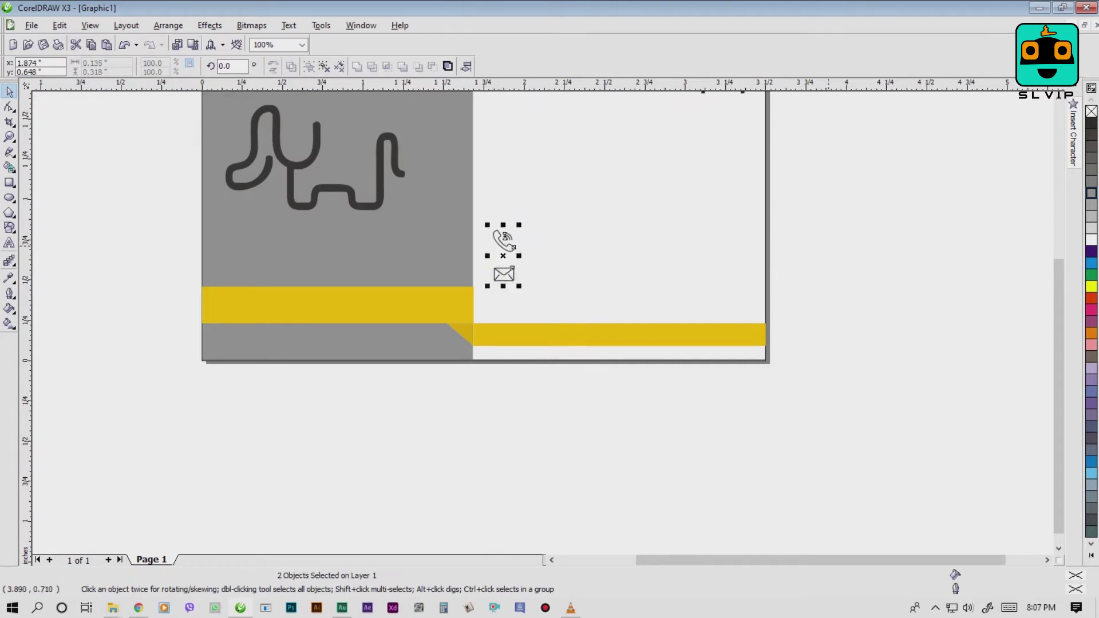
drag(670, 179, 643, 169)
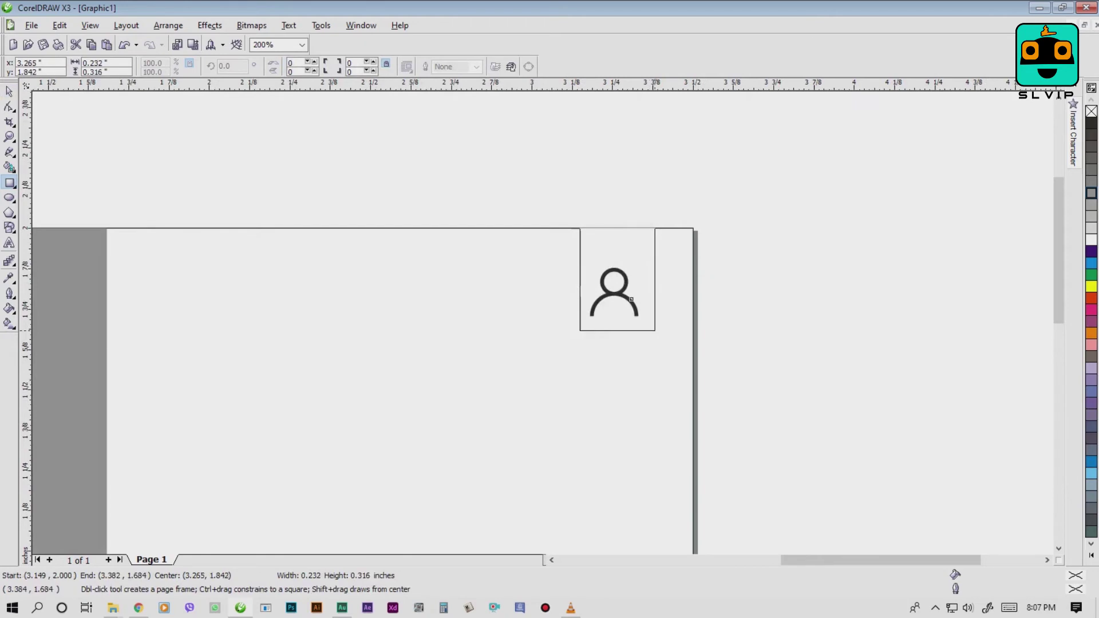
Draw an orange rectangle around the person icon and send it behind the icon.
drag(656, 329, 656, 330)
click(1091, 333)
key(space)
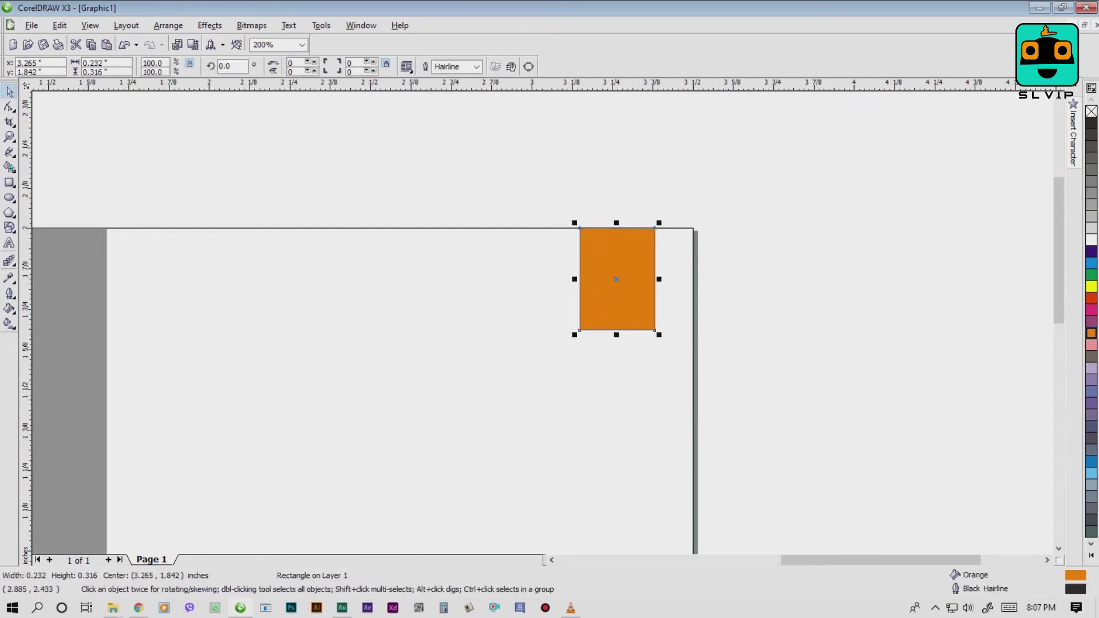
key(Escape)
click(618, 279)
key(shift+Page_Down)
Round the bottom corners of the orange rectangle.
key(F10)
drag(538, 348, 538, 331)
click(9, 92)
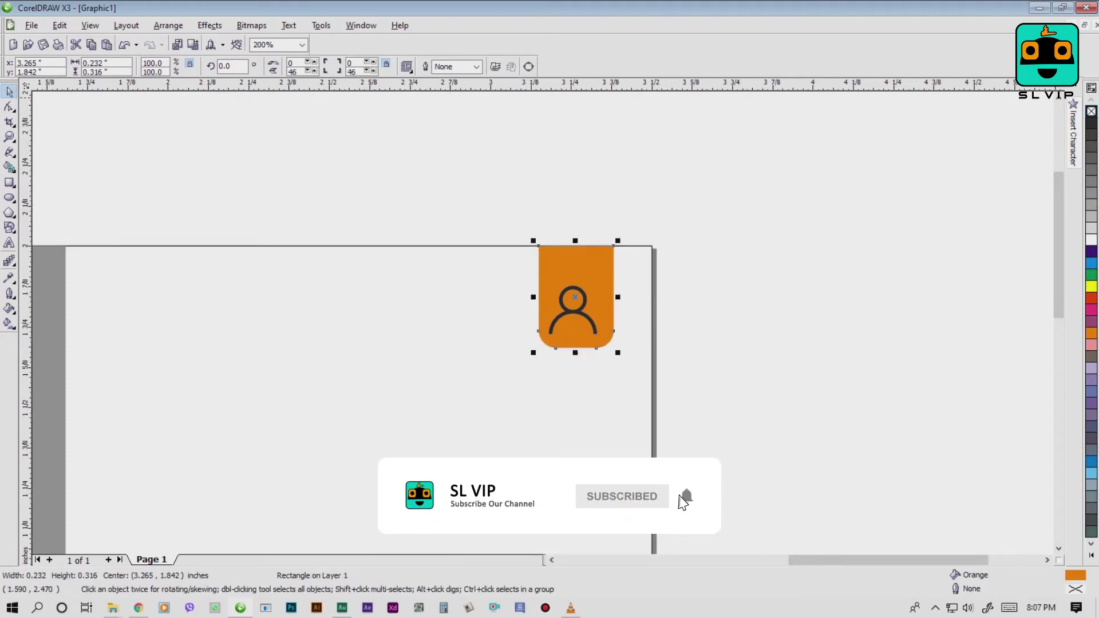
key(Escape)
Centre the person icon on the orange tab and recolour the icon white.
key(Tab)
key(ctrl+a)
key(c)
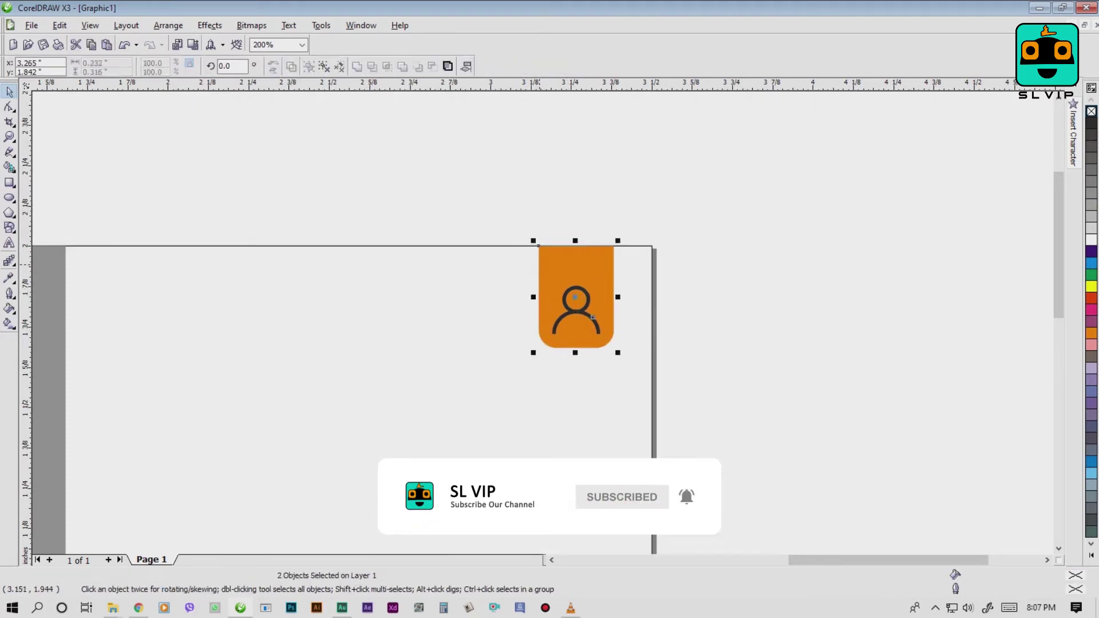
key(e)
key(Escape)
key(Tab)
click(1091, 239)
key(Escape)
key(F3)
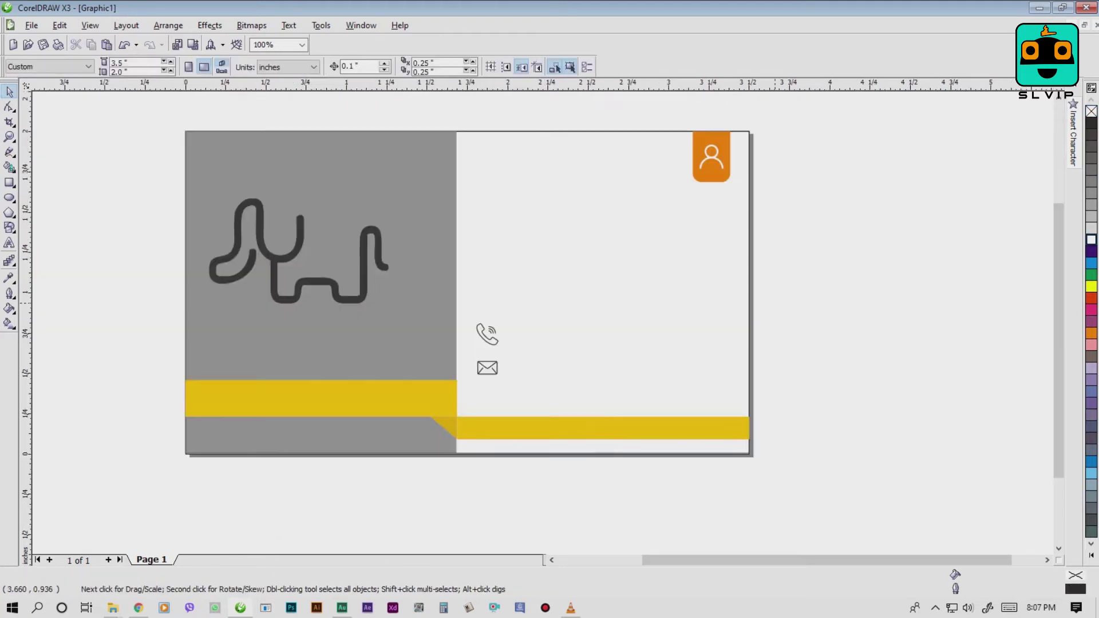
Try orange on both yellow bands, then revert them to yellow.
click(320, 398)
shift+click(601, 428)
click(1092, 333)
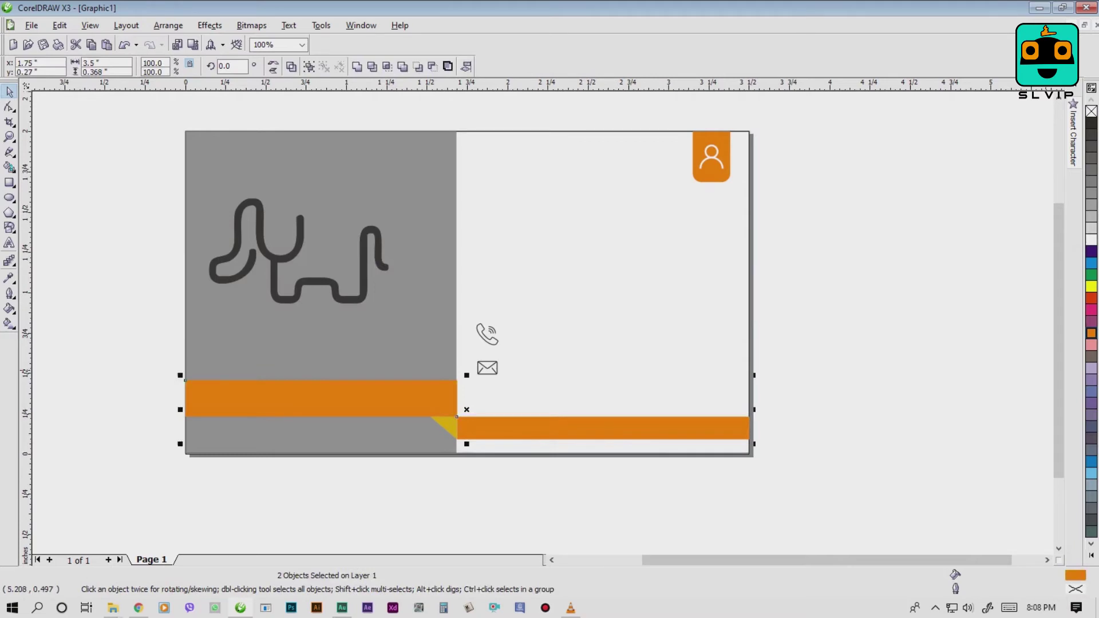
key(Escape)
key(z)
key(space)
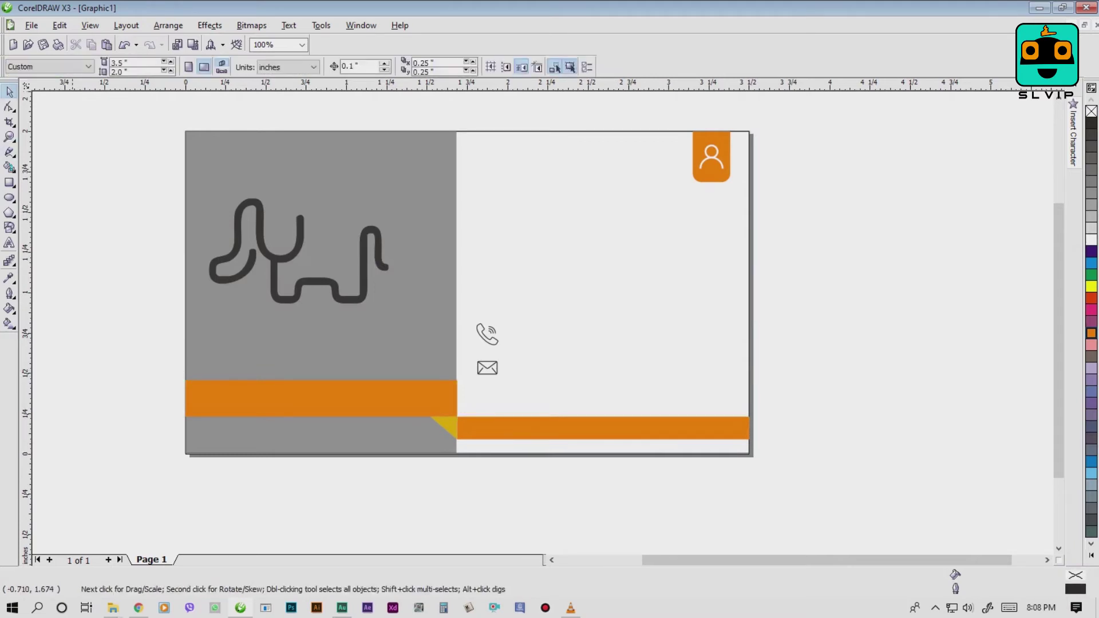
key(ctrl+z)
key(Escape)
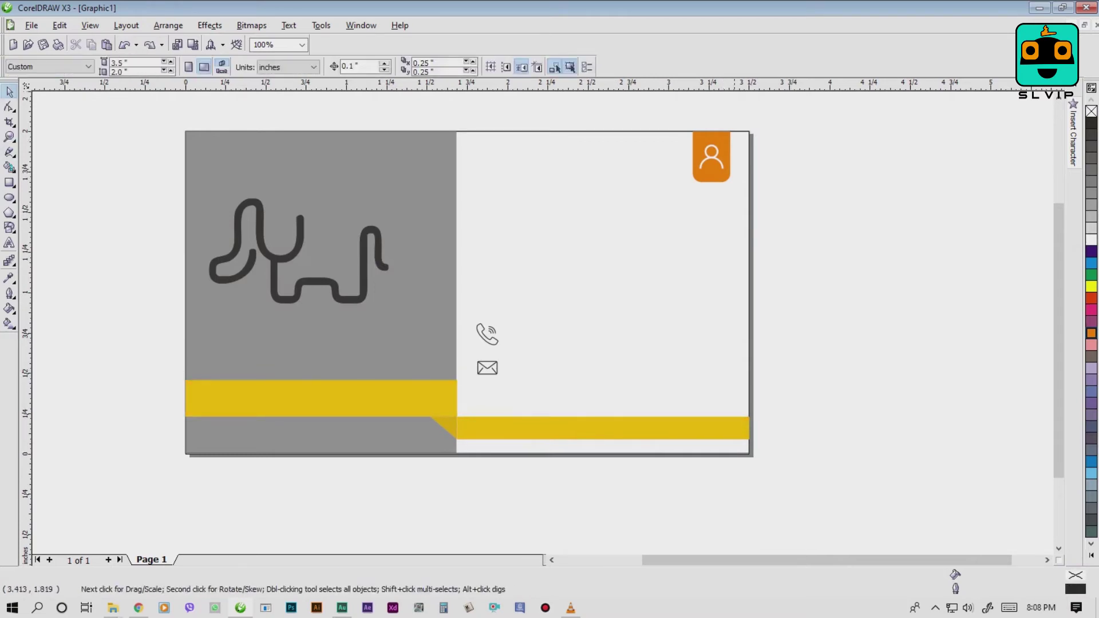
Move the squiggle logo right and down and centre it vertically on the left panel.
drag(370, 234, 380, 245)
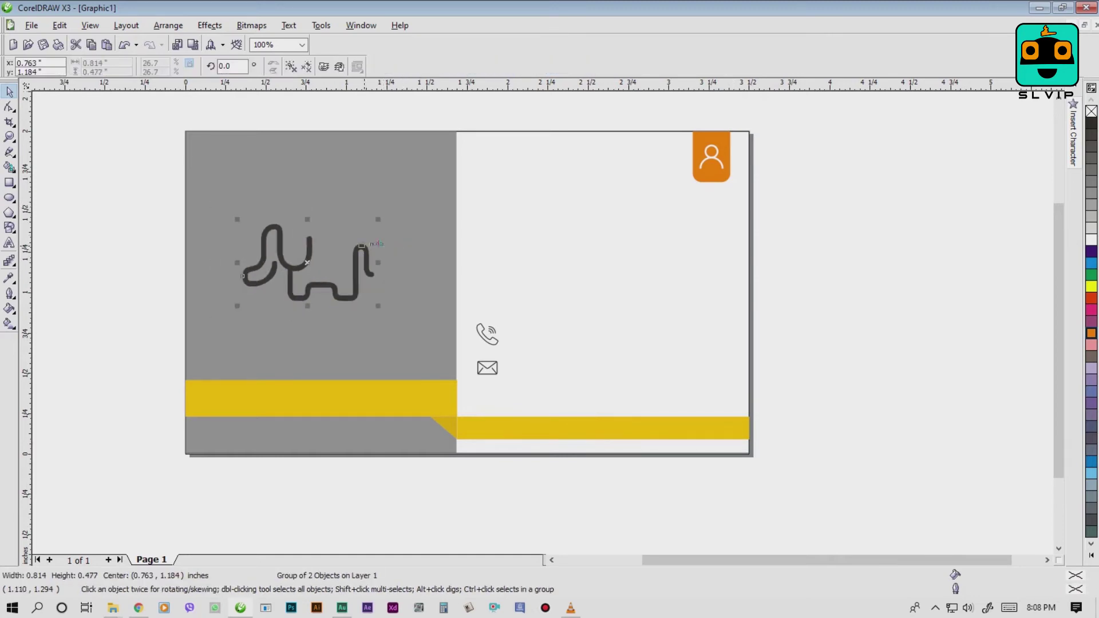
drag(366, 255, 382, 260)
shift+click(456, 207)
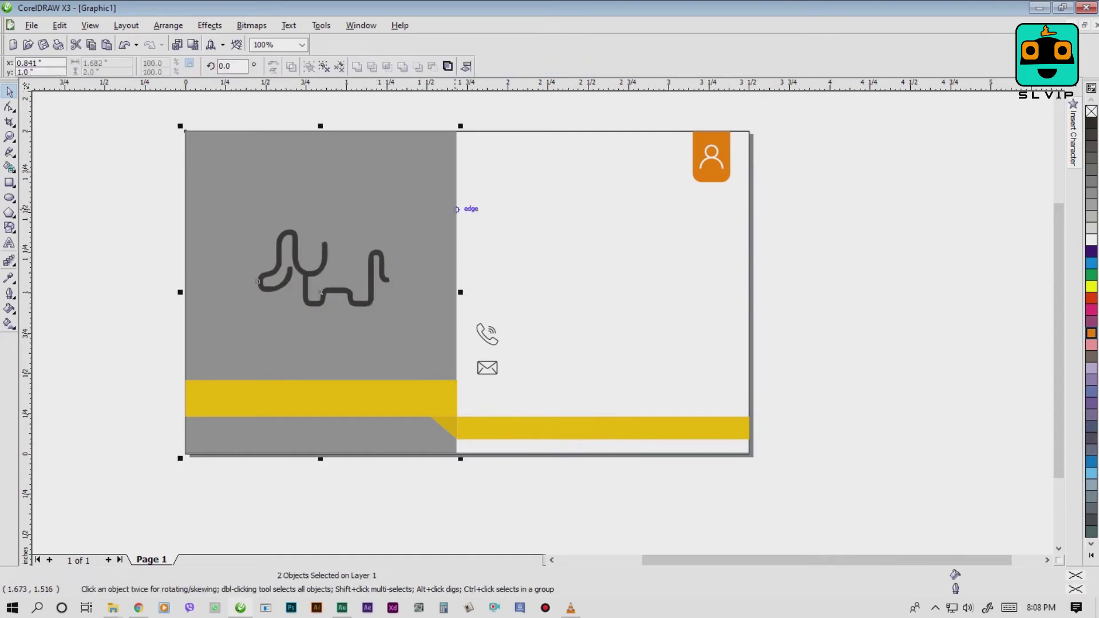
key(e)
key(Escape)
right_click(478, 133)
key(Escape)
key(Escape)
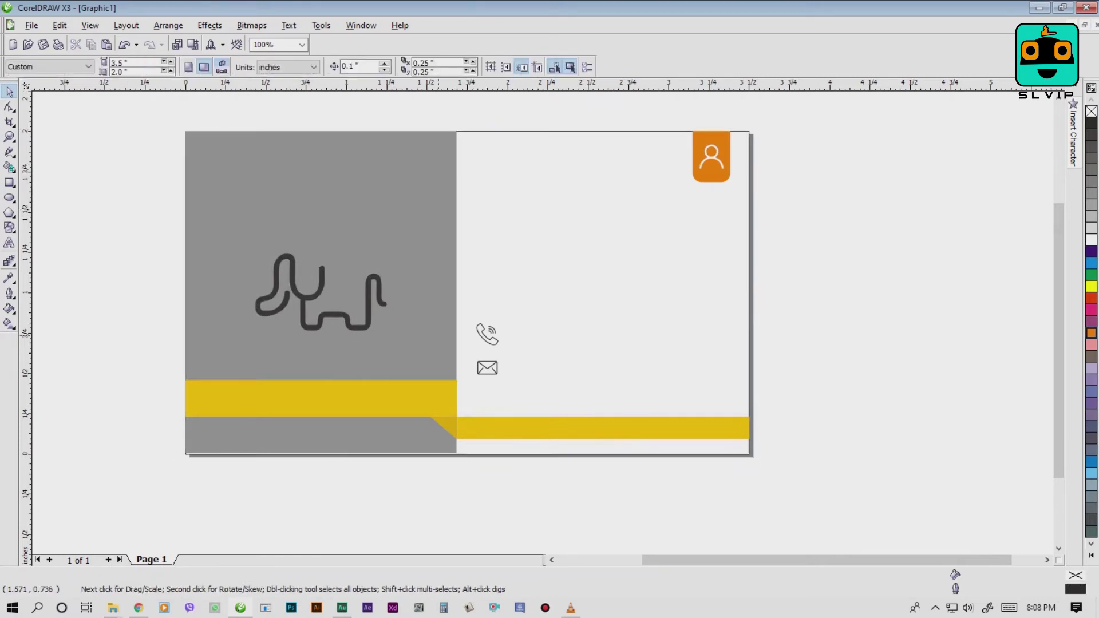
Fill the left panel near-black and make the squiggle logo white.
key(Tab)
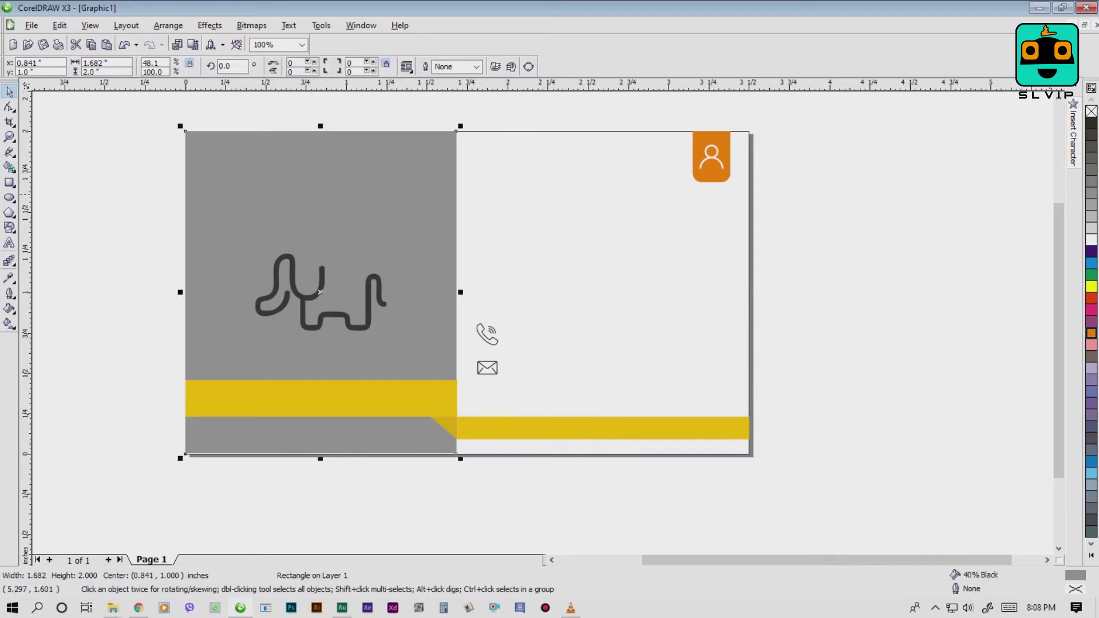
click(1092, 124)
key(Escape)
key(Tab)
click(1092, 239)
key(Escape)
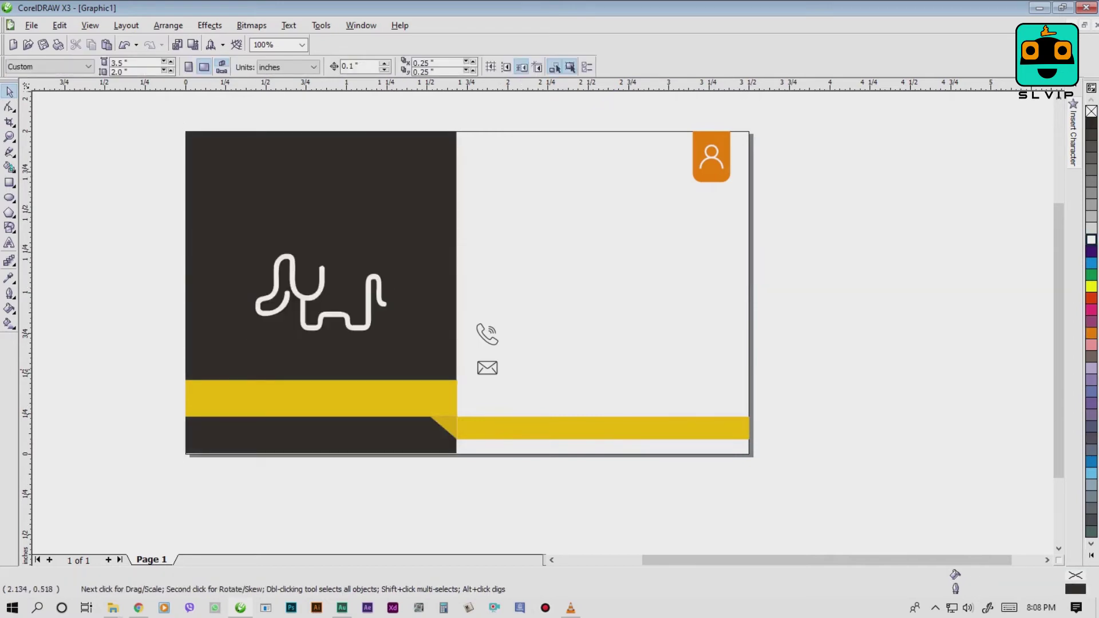
Draw a straight horizontal line beneath the phone icon.
drag(474, 307, 535, 385)
scroll(532, 378, up, 1)
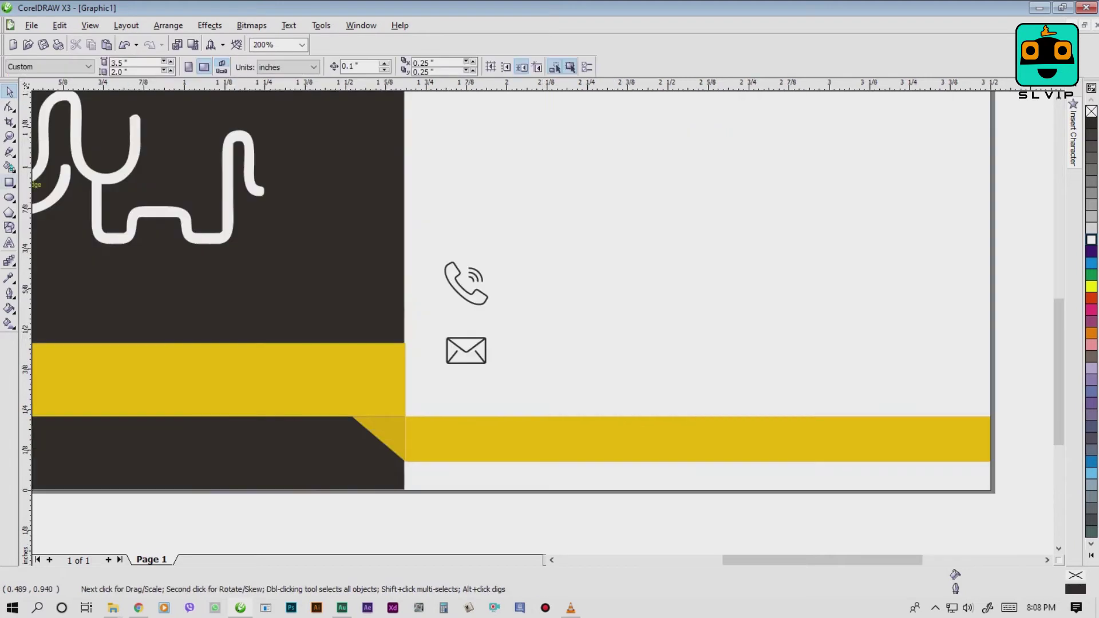
key(F5)
click(445, 318)
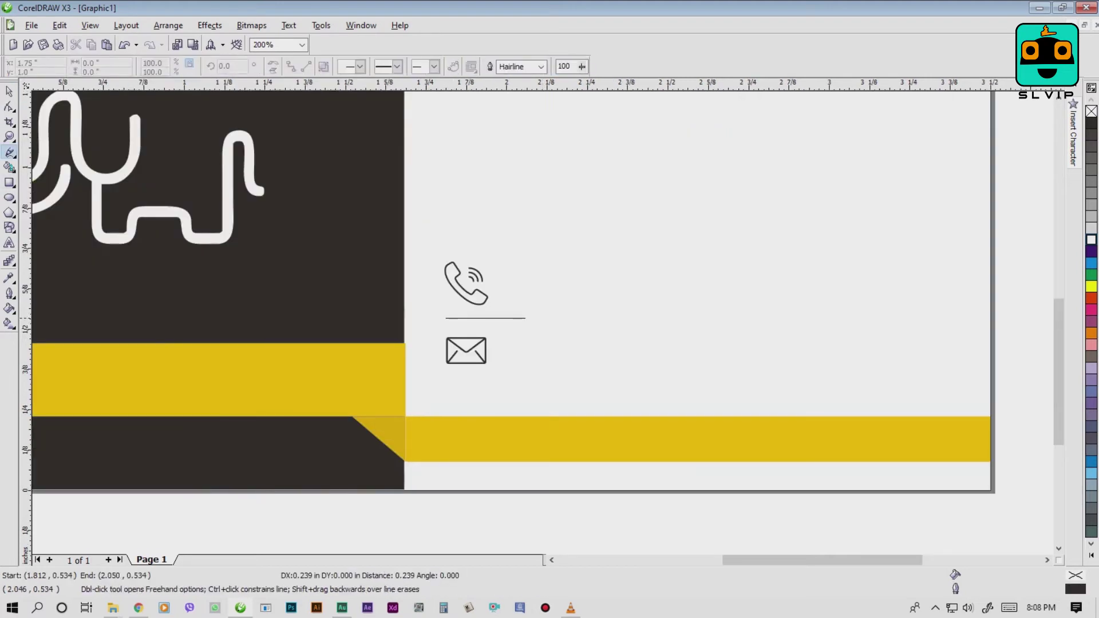
click(784, 318)
key(space)
Set the line width to 0.1 pt and copy the line down beneath the envelope icon.
click(519, 67)
text(.1)
key(Return)
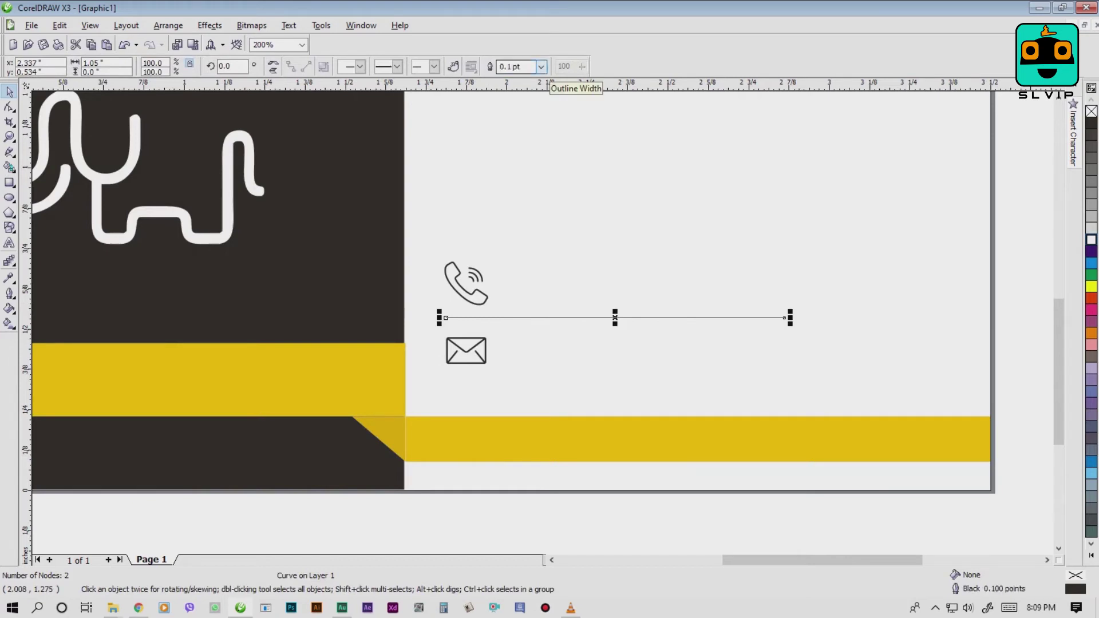
key(Escape)
drag(615, 318, 615, 381)
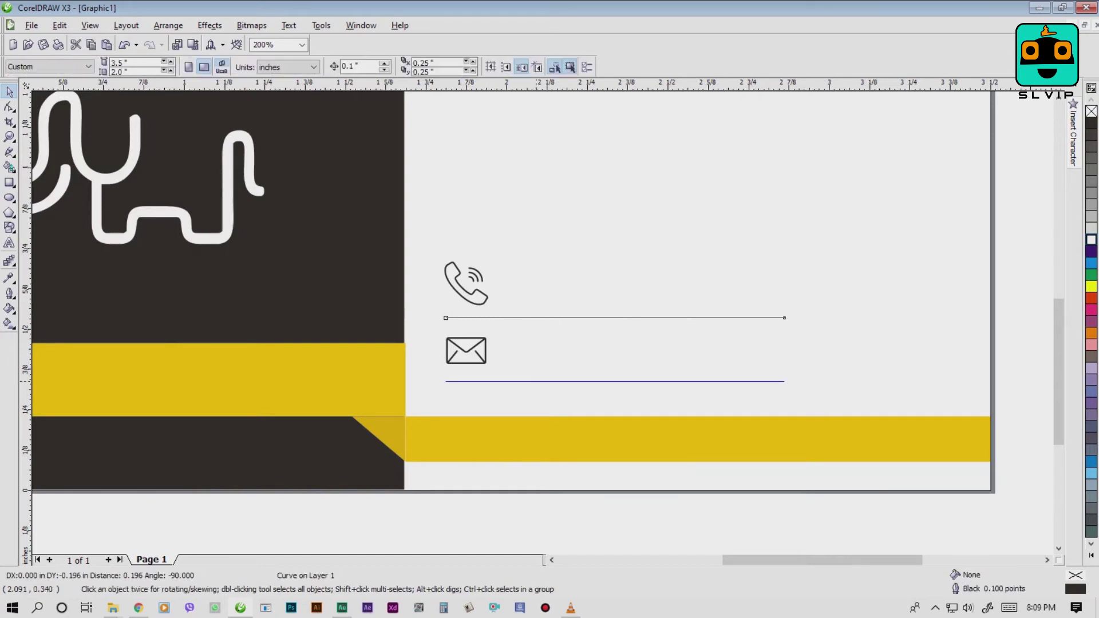
Nudge both icons and both lines slightly into place.
scroll(615, 381, down, 2)
drag(456, 290, 694, 405)
scroll(543, 318, up, 2)
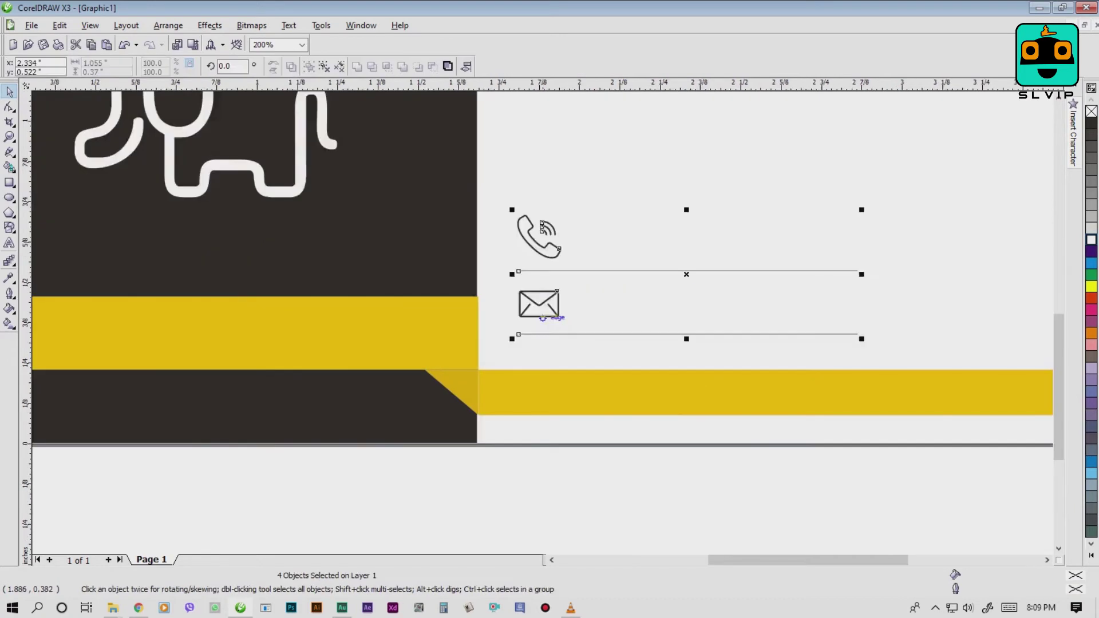
drag(543, 318, 533, 314)
key(Escape)
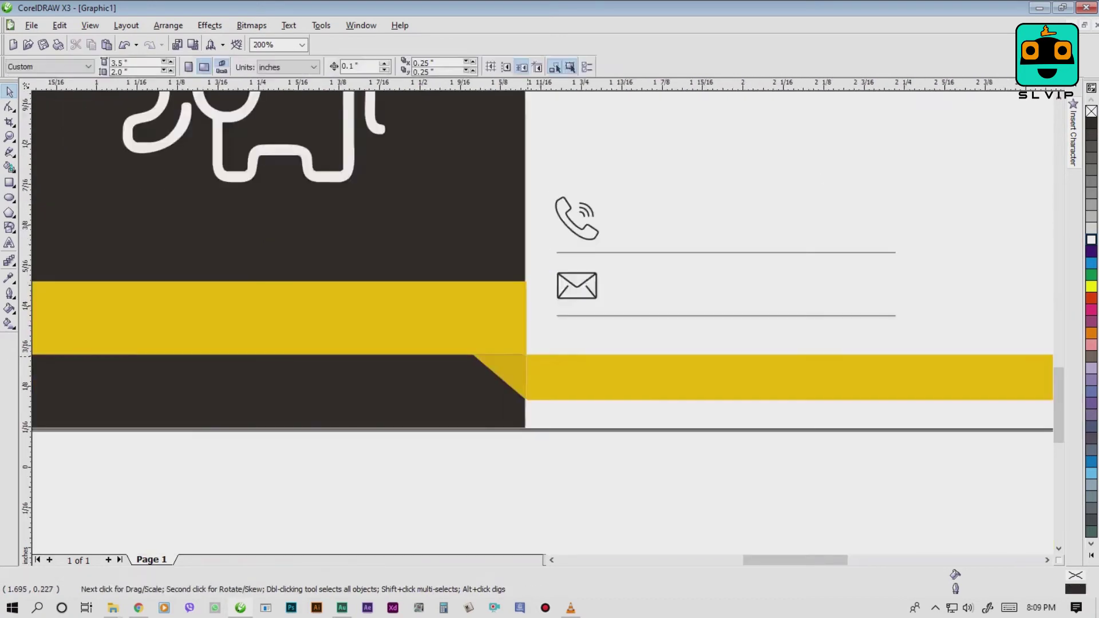
Select the corner triangle and scroll around to inspect it.
click(504, 372)
scroll(503, 373, up, 2)
scroll(504, 372, up, 1)
scroll(504, 372, down, 3)
key(Escape)
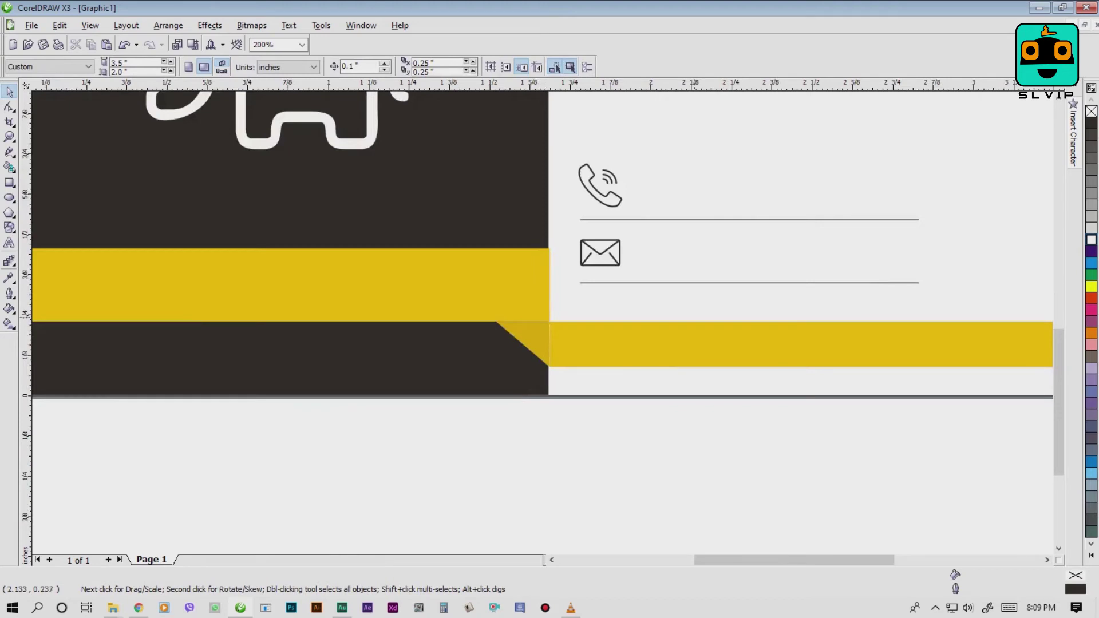
scroll(694, 319, down, 2)
scroll(522, 338, up, 2)
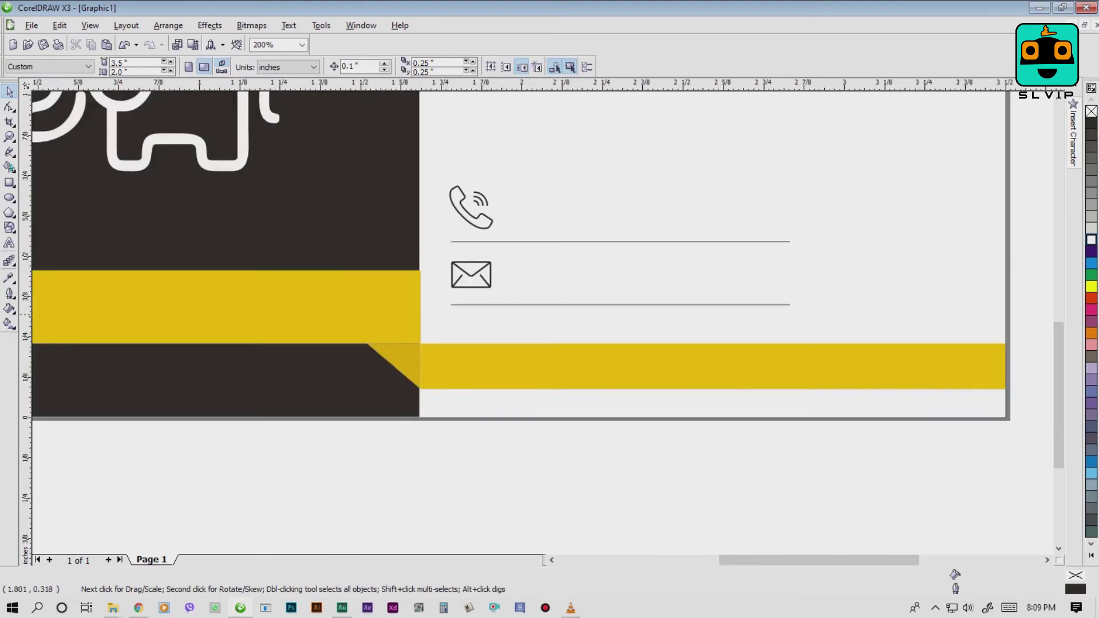
Move the corner triangle up to the upper band and enlarge it to 163.3%.
drag(394, 350, 394, 278)
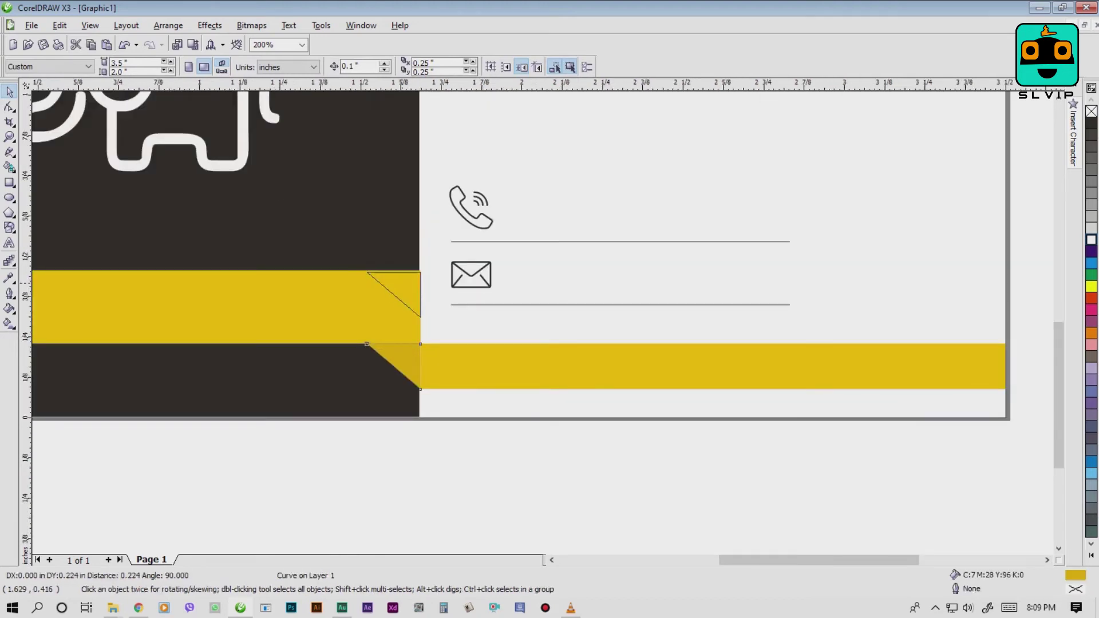
drag(367, 317, 333, 344)
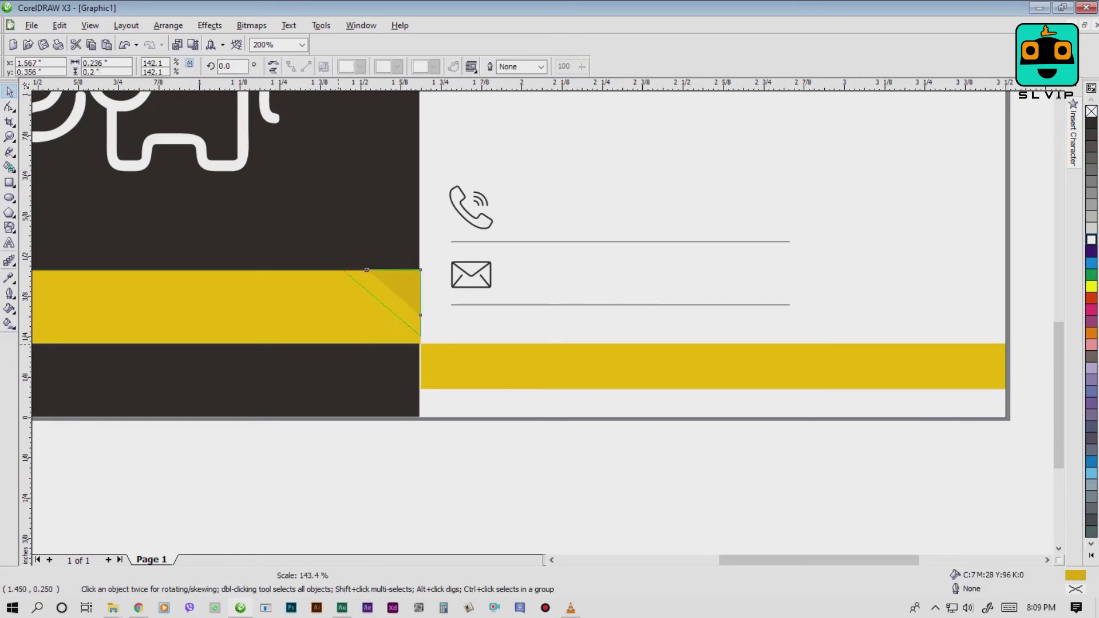
key(Escape)
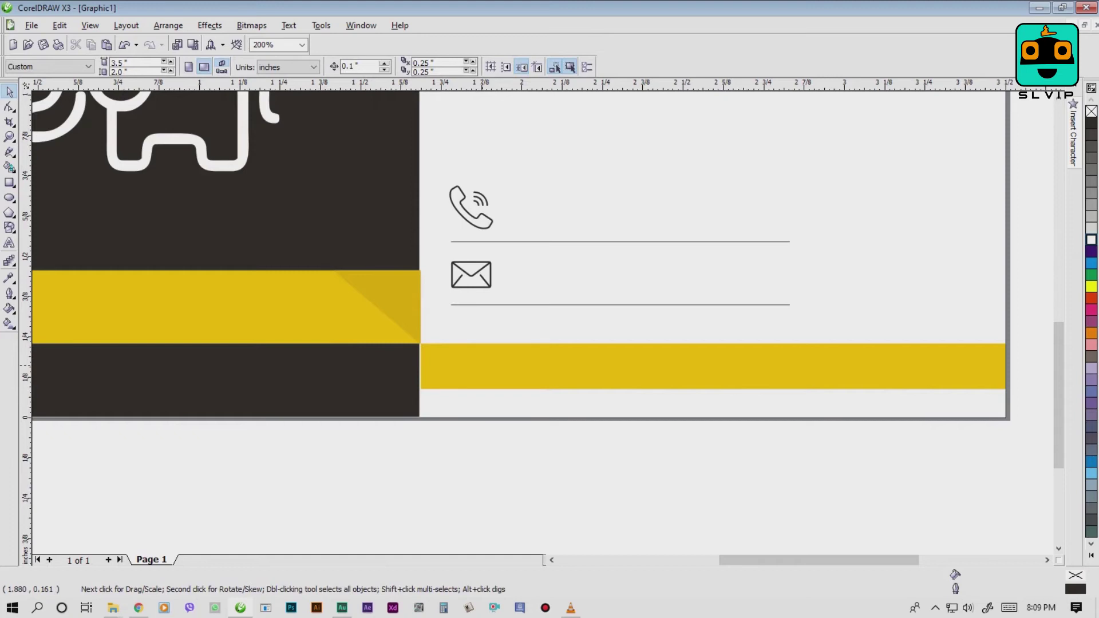
Mirror the triangle horizontally and try it past the panel edge, then undo.
click(367, 309)
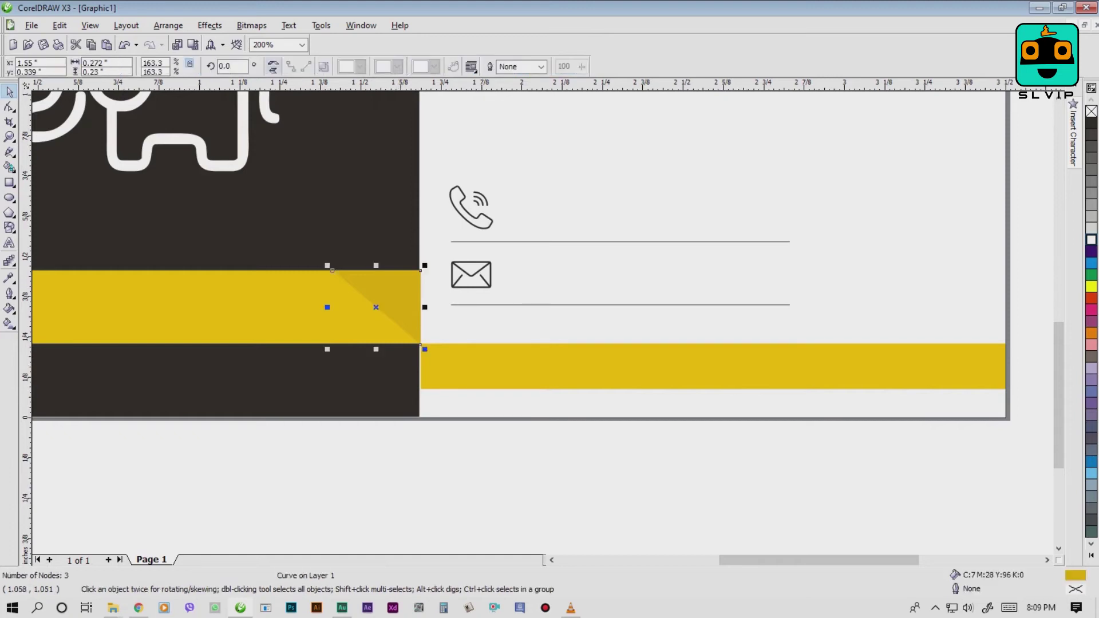
click(273, 63)
drag(366, 305, 447, 305)
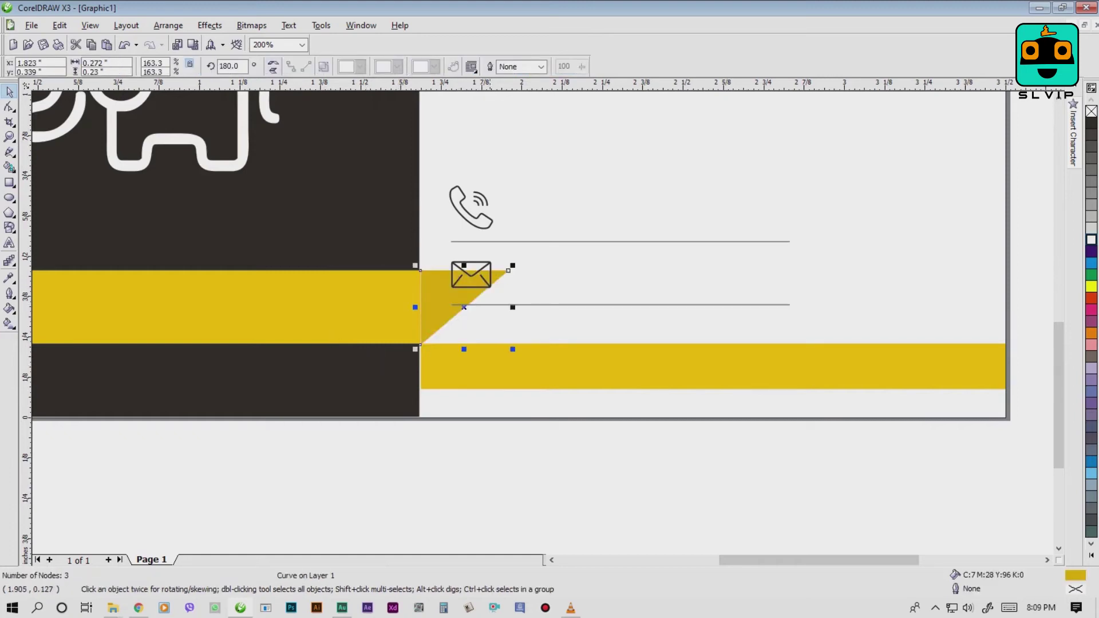
key(Delete)
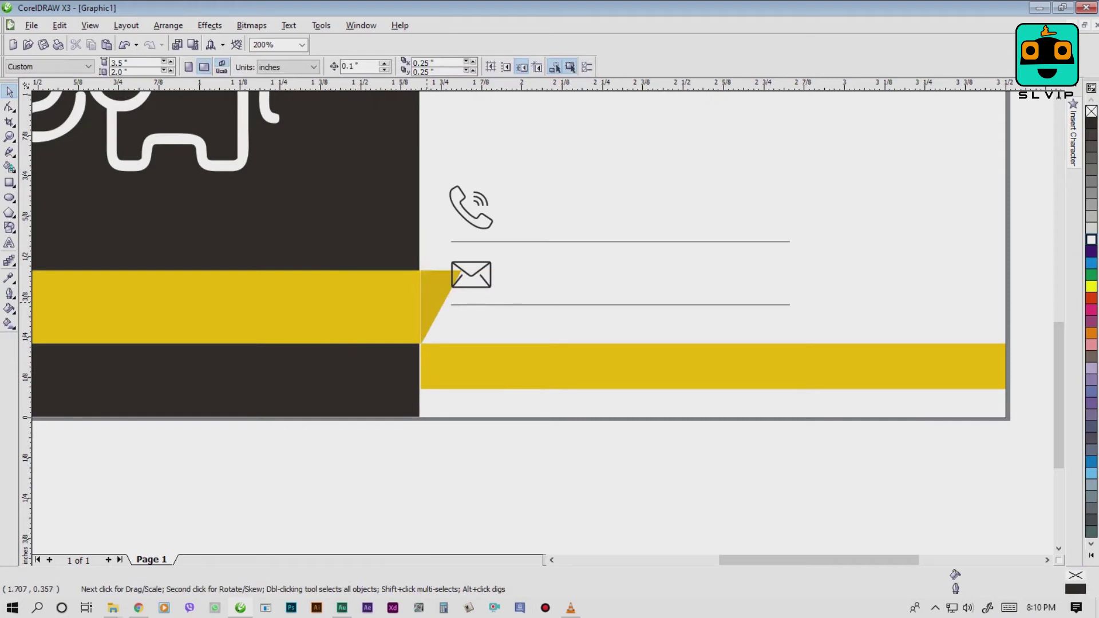
key(ctrl+z)
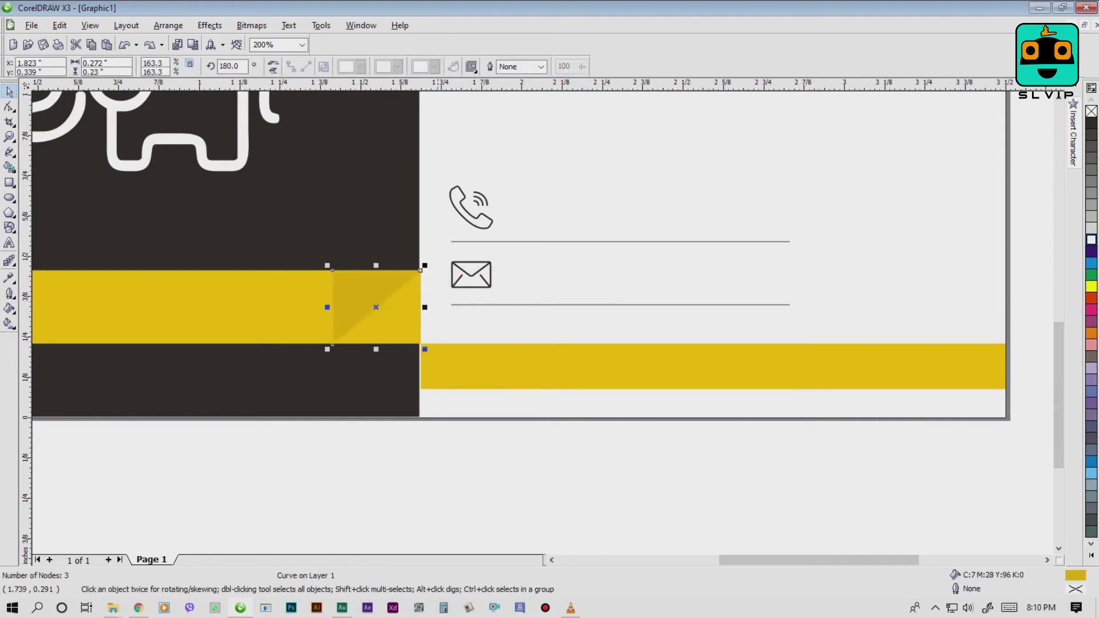
key(ctrl+z)
key(ctrl+z)
Nudge the triangle to the band junction and move the right yellow band left to meet it.
key(Escape)
key(F3)
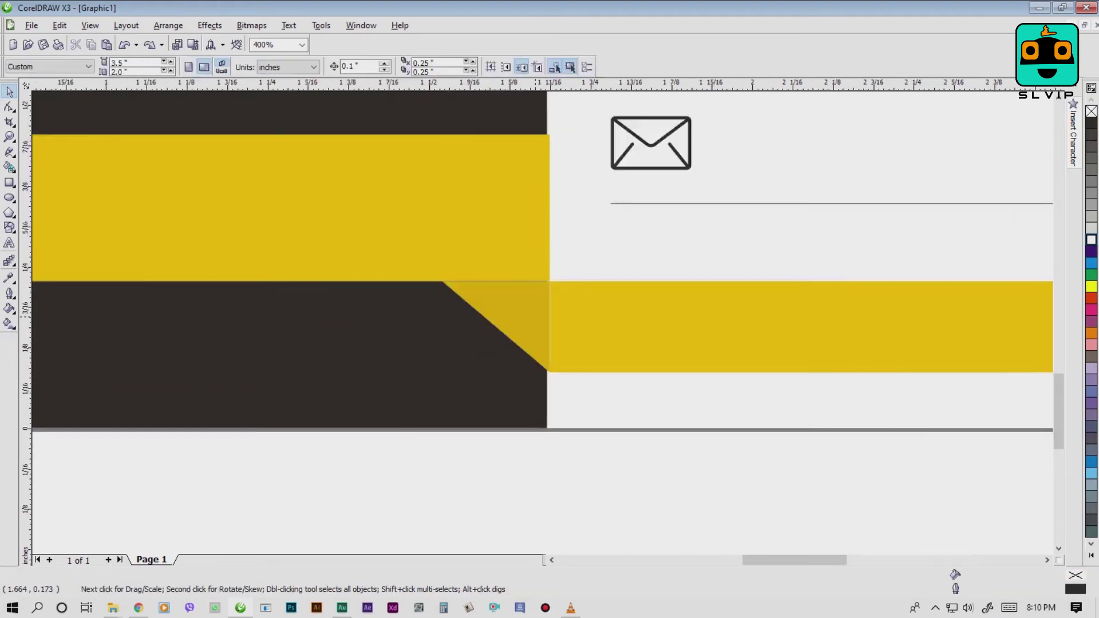
scroll(550, 322, up, 3)
click(486, 331)
shift+click(551, 288)
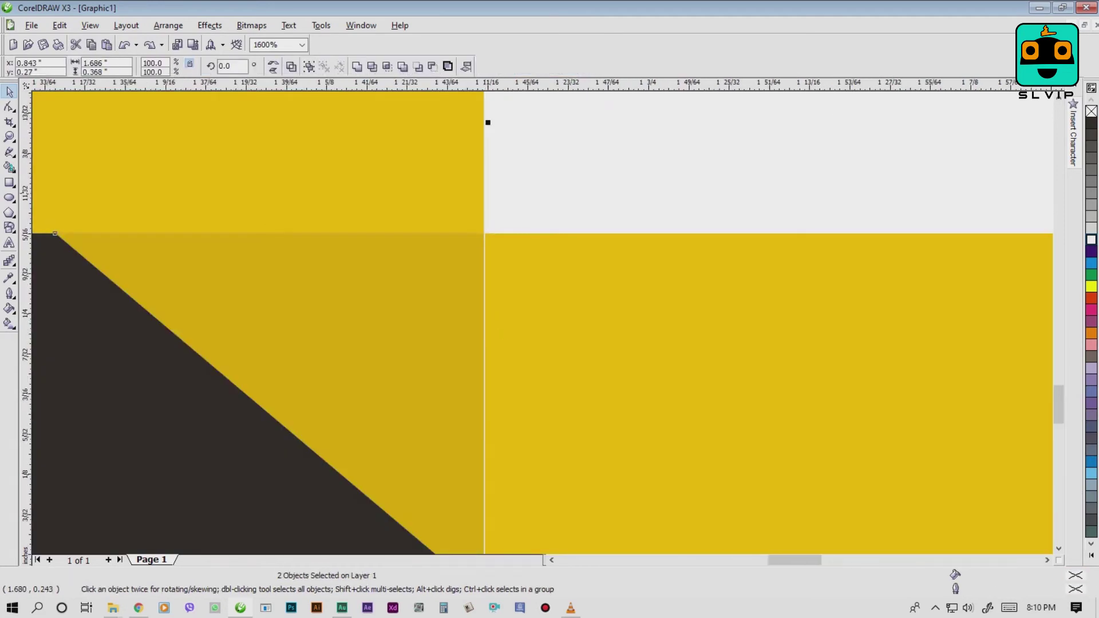
click(551, 458)
scroll(551, 458, up, 1)
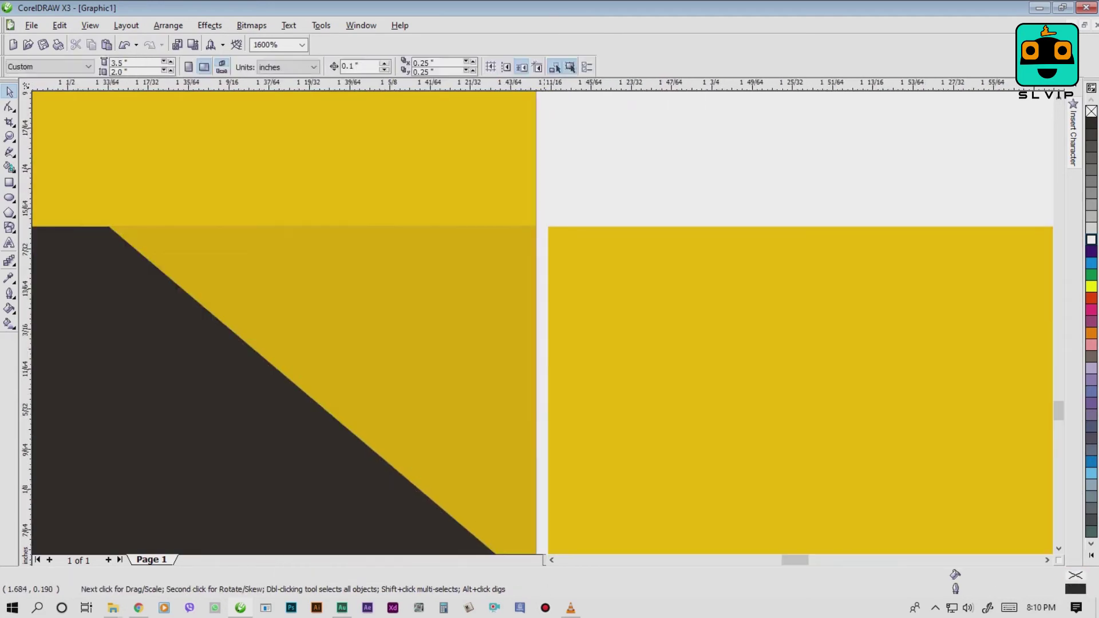
drag(572, 401, 562, 400)
scroll(550, 321, down, 3)
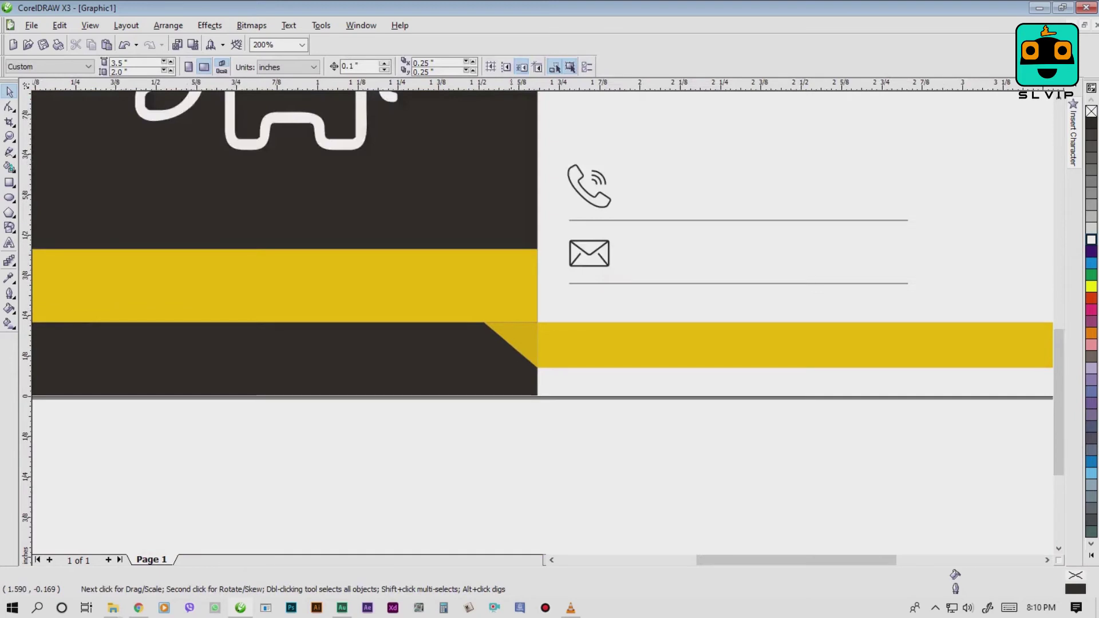
scroll(550, 321, down, 1)
Recolour the junction triangle a darker gold via Uniform Fill.
click(526, 266)
key(shift+F11)
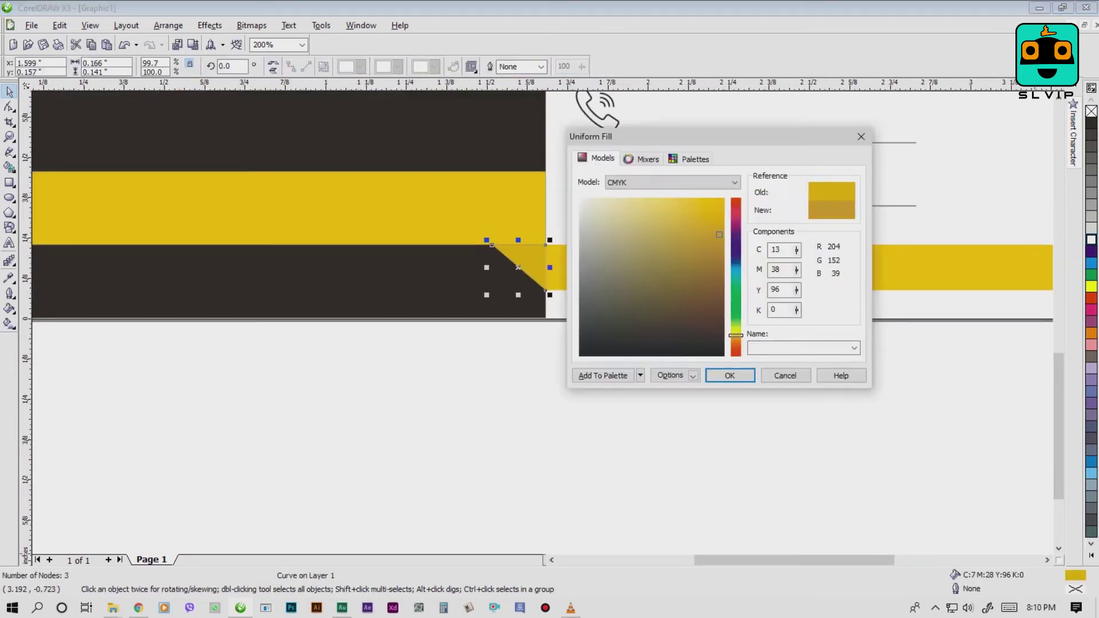
key(Return)
scroll(550, 258, down, 3)
scroll(498, 206, up, 1)
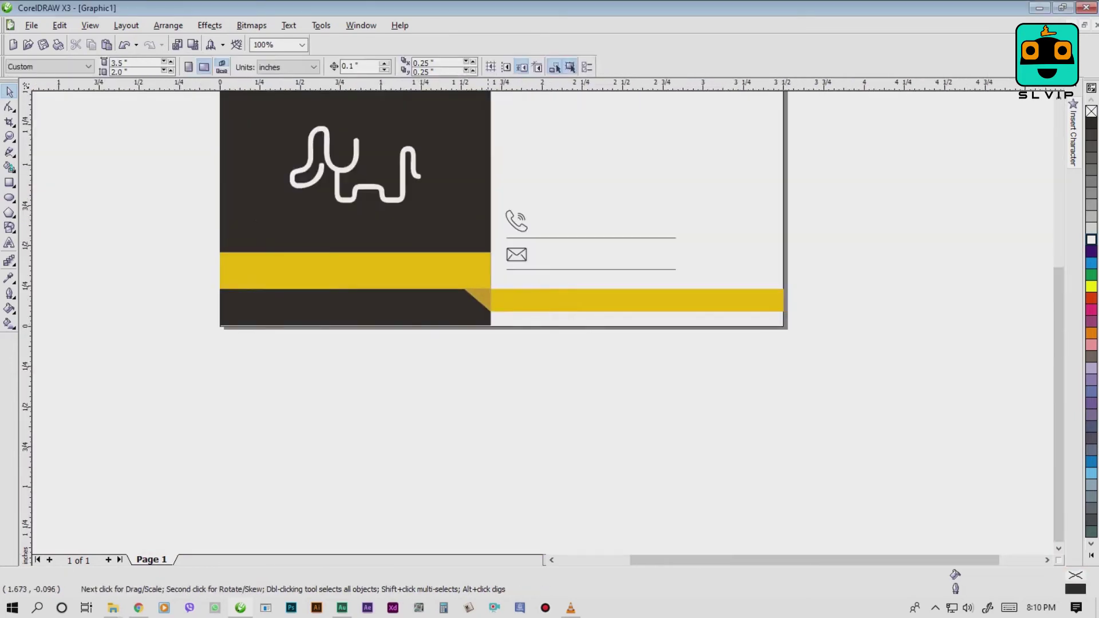
Group the left band, the triangle and the right band together.
click(355, 271)
shift+click(480, 300)
shift+click(572, 301)
click(126, 26)
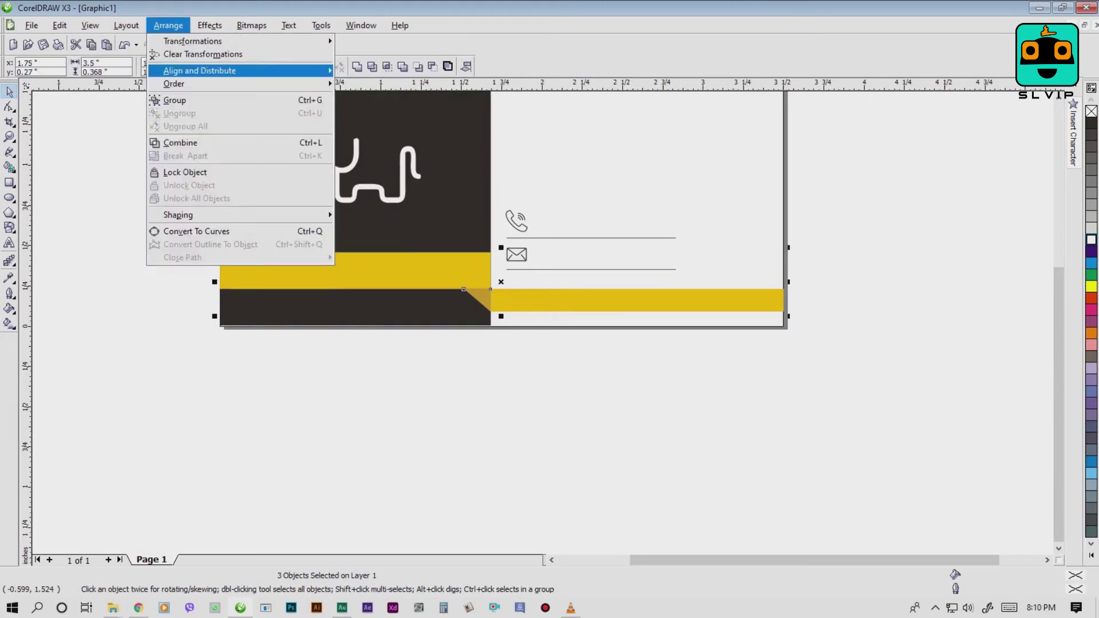
click(175, 98)
key(Escape)
scroll(286, 356, down, 2)
scroll(286, 356, up, 2)
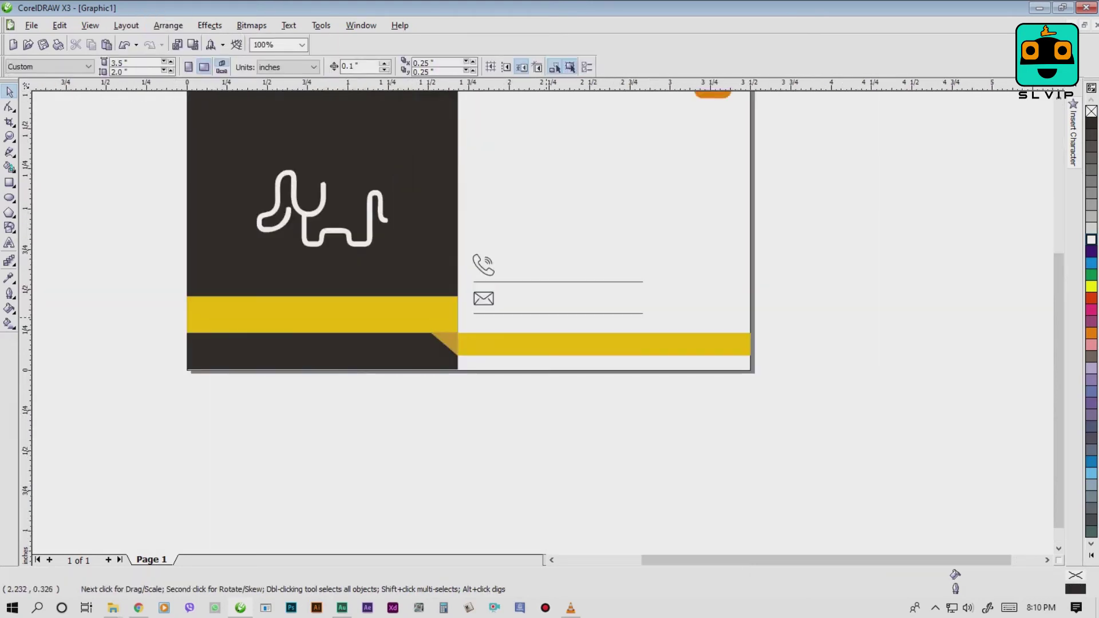
scroll(435, 287, up, 3)
key(F8)
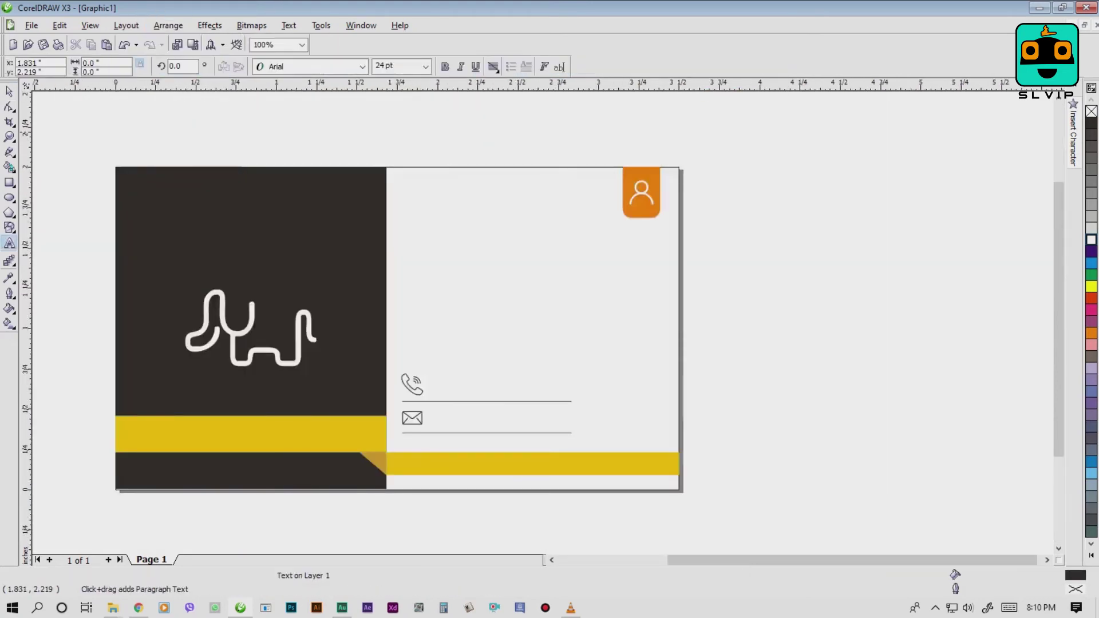
Type the cardholder's full name as a Helvetica text line.
click(410, 131)
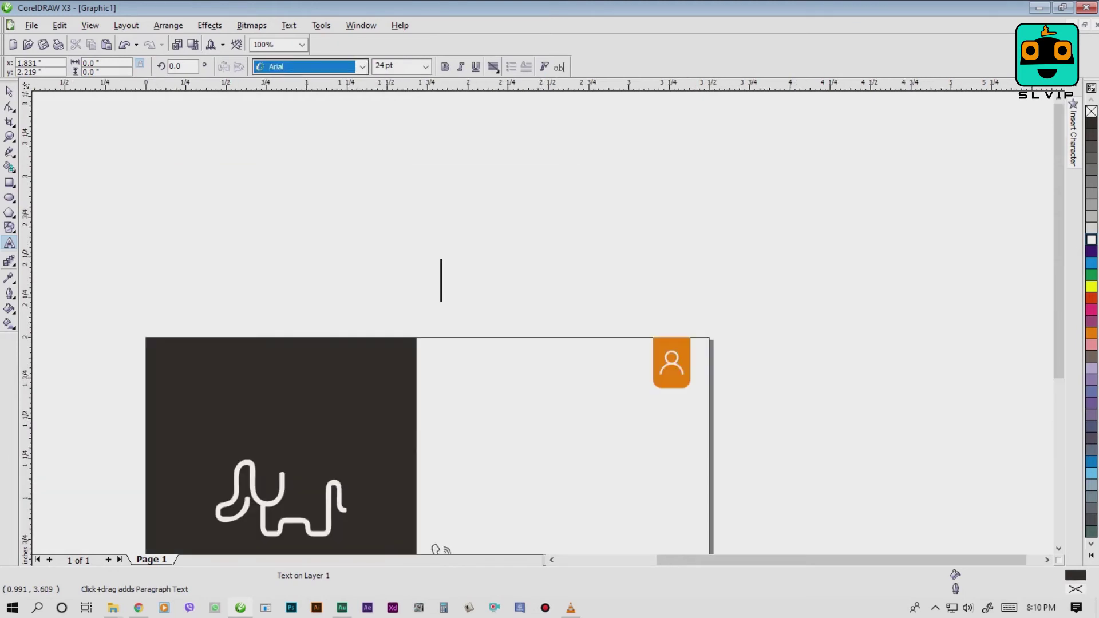
key(Down)
key(Down)
key(Down)
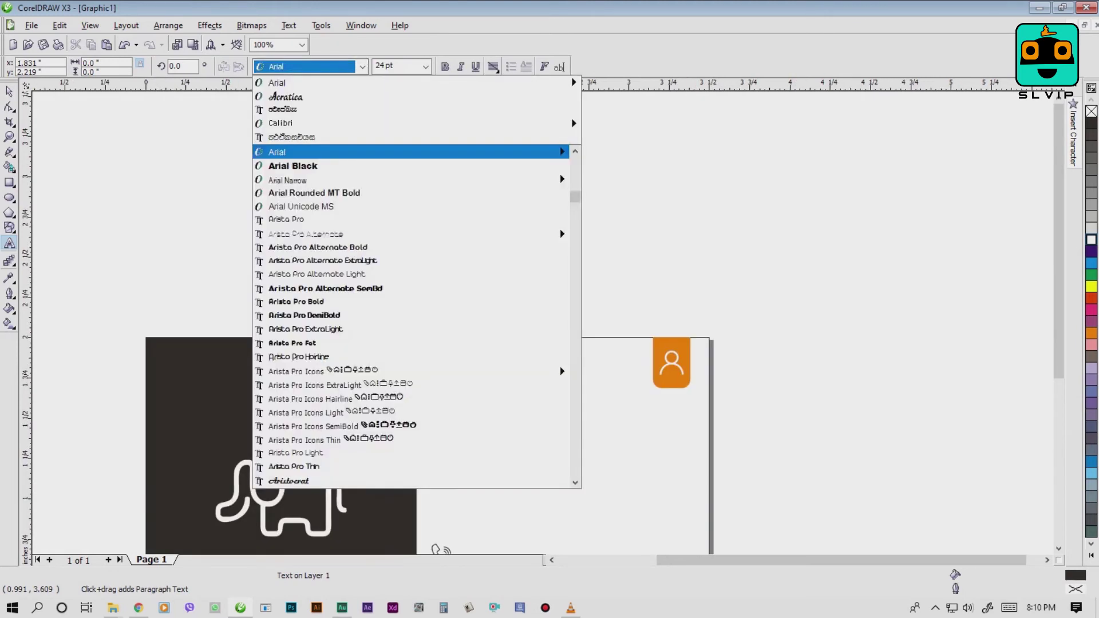
key(Down)
key(Down)
key(Down)
key(Down)
key(Down)
key(Down)
key(Down)
key(Down)
key(Down)
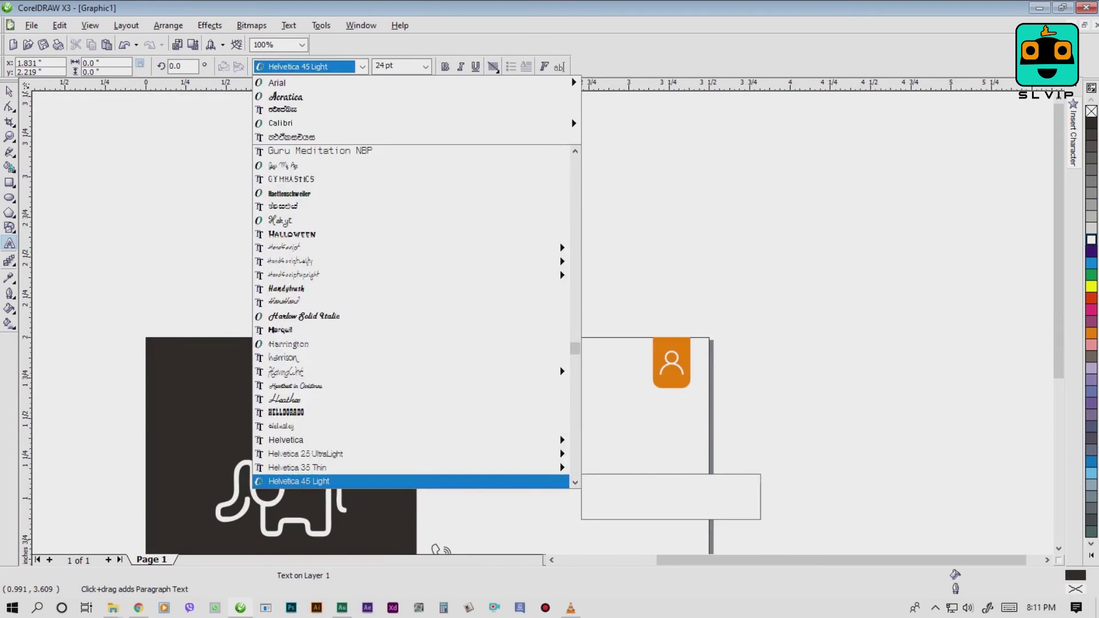
key(Up)
key(Up)
key(Return)
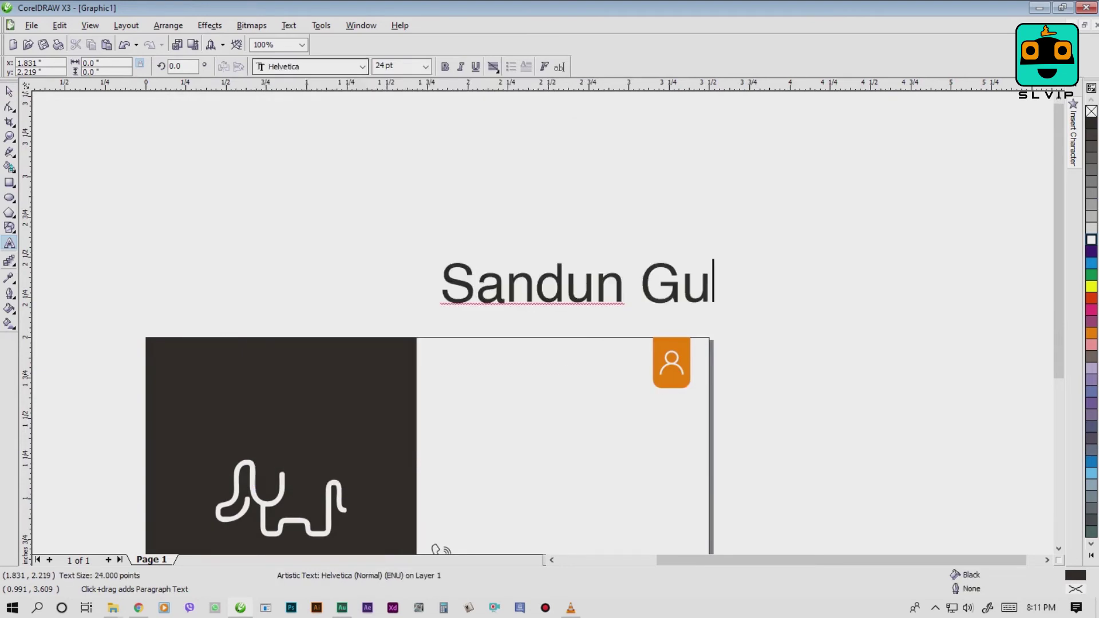
key(ctrl+space)
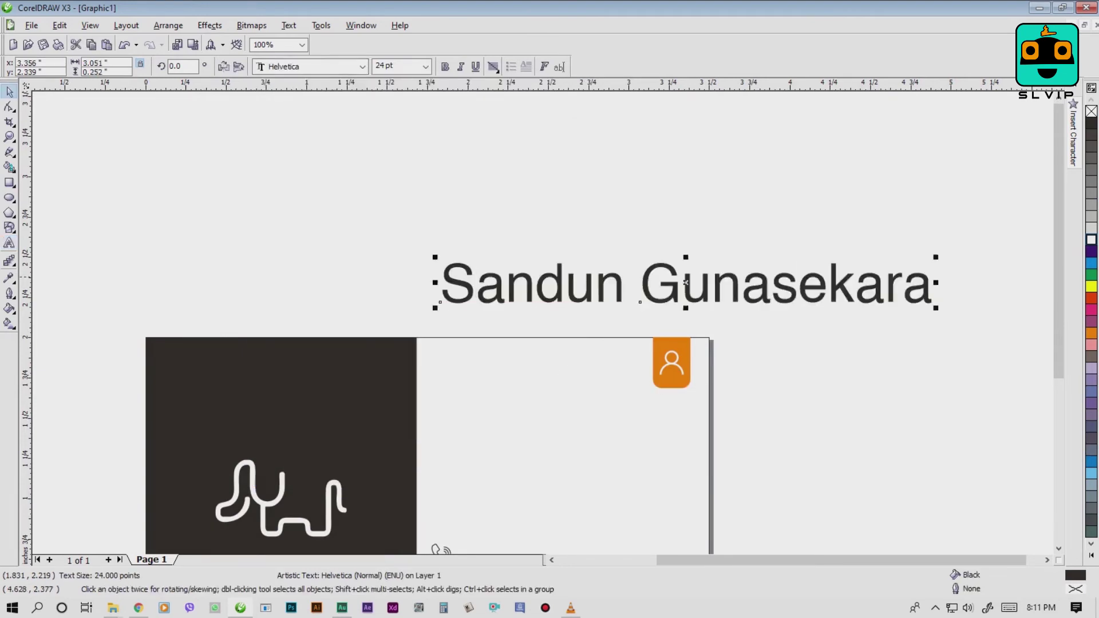
Shrink the name to about 8.5 pt, place it beside the user icon, and duplicate it below.
drag(939, 307, 619, 303)
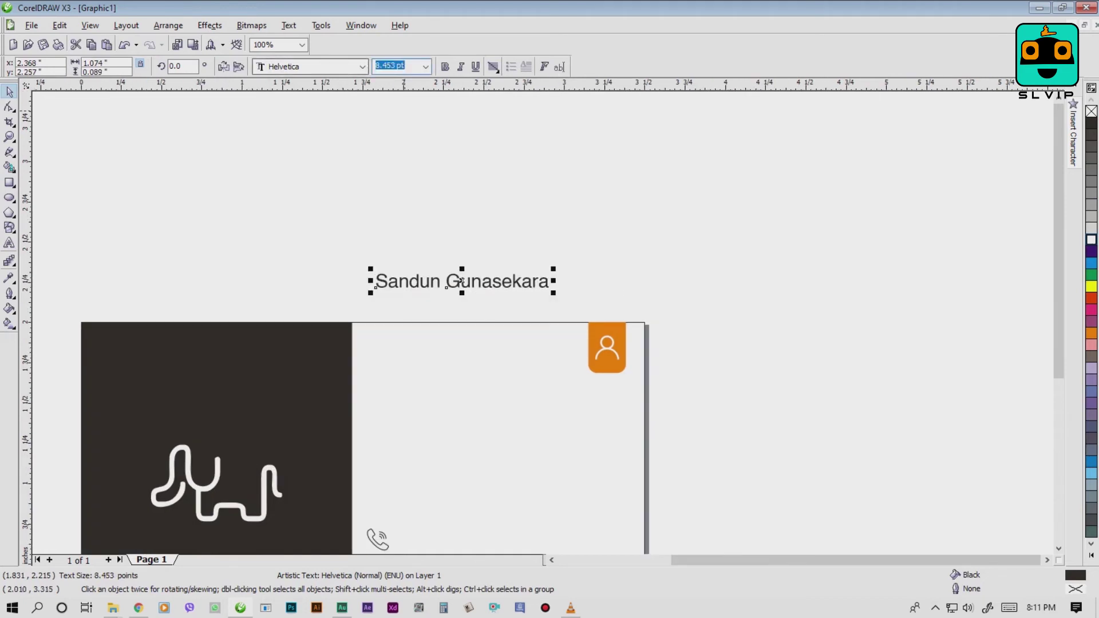
drag(462, 280, 525, 383)
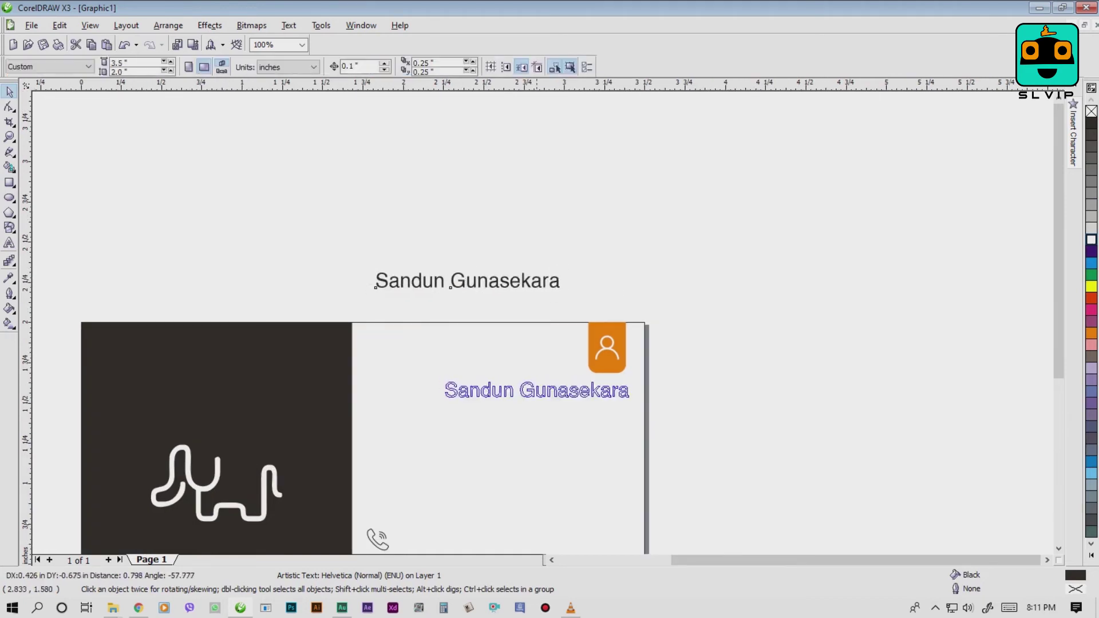
drag(526, 383, 485, 346)
scroll(565, 414, up, 2)
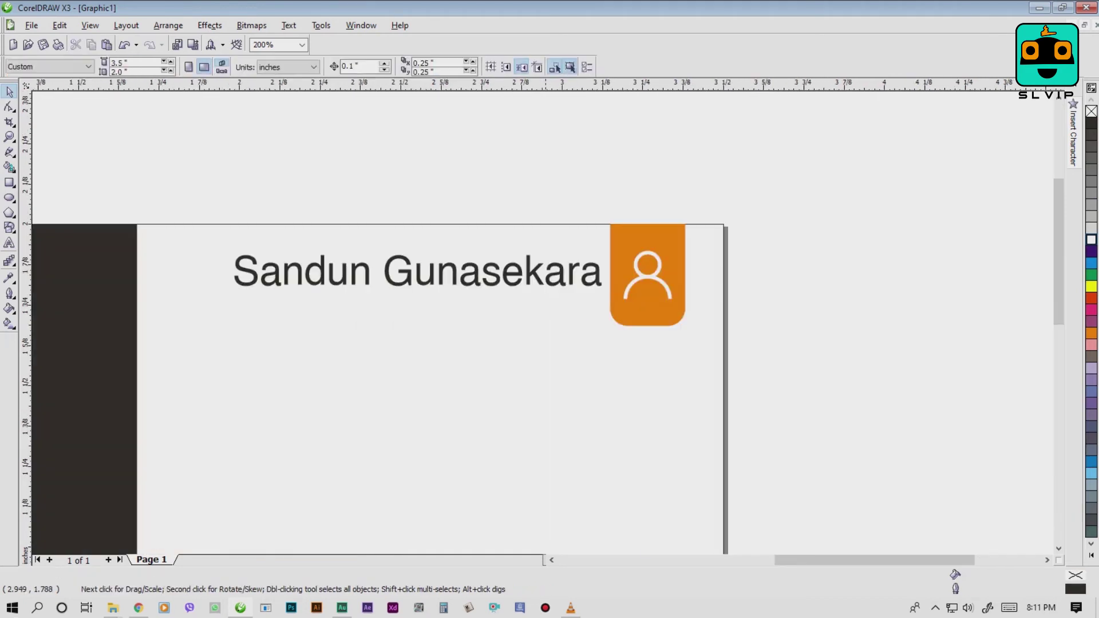
drag(418, 281, 418, 317)
right_click(509, 305)
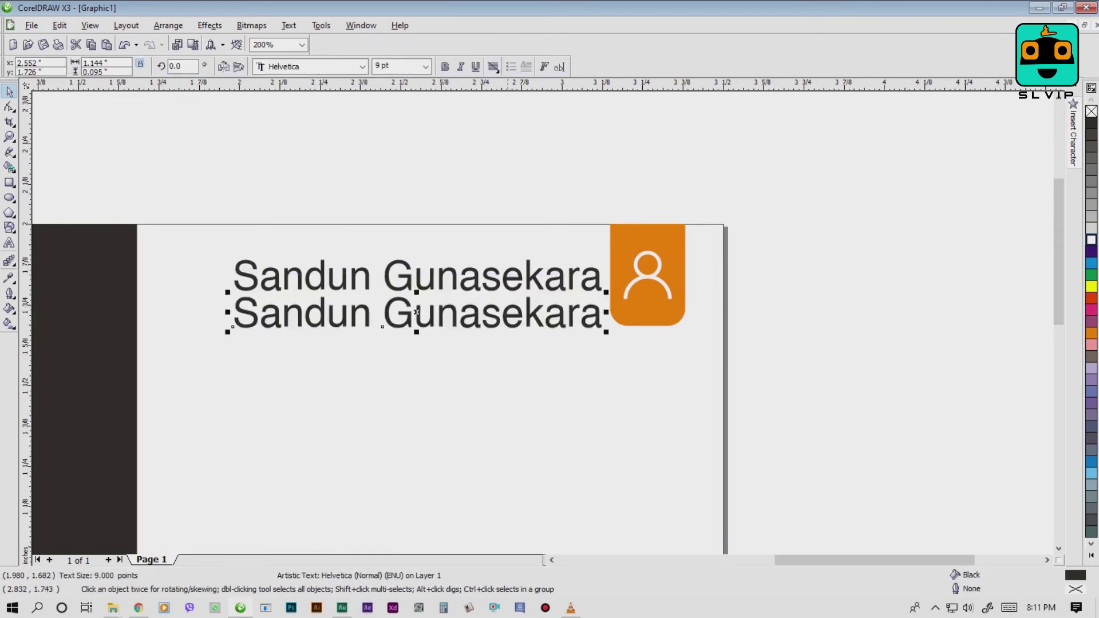
Retype the duplicated line as 'Creative Designer' and set it to 8 pt.
double_click(523, 316)
text(Creative Desig)
text(er)
key(ctrl+space)
click(401, 66)
text(8)
key(Return)
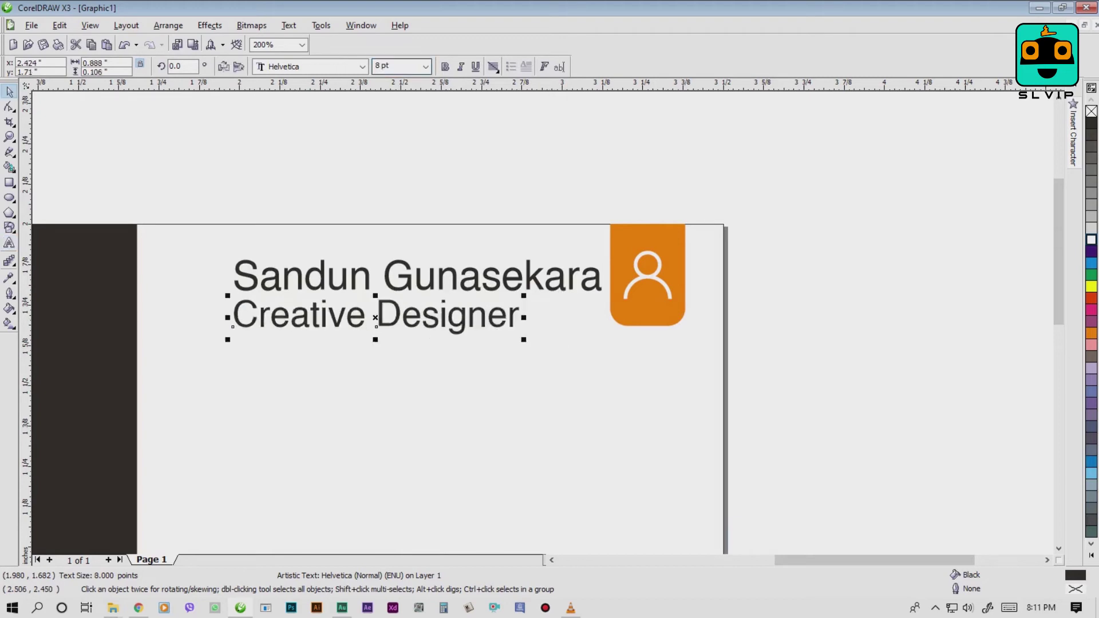
Set the title to Helvetica 45 Light and right-align it under the name.
click(362, 66)
key(Down)
key(Down)
key(Down)
key(Down)
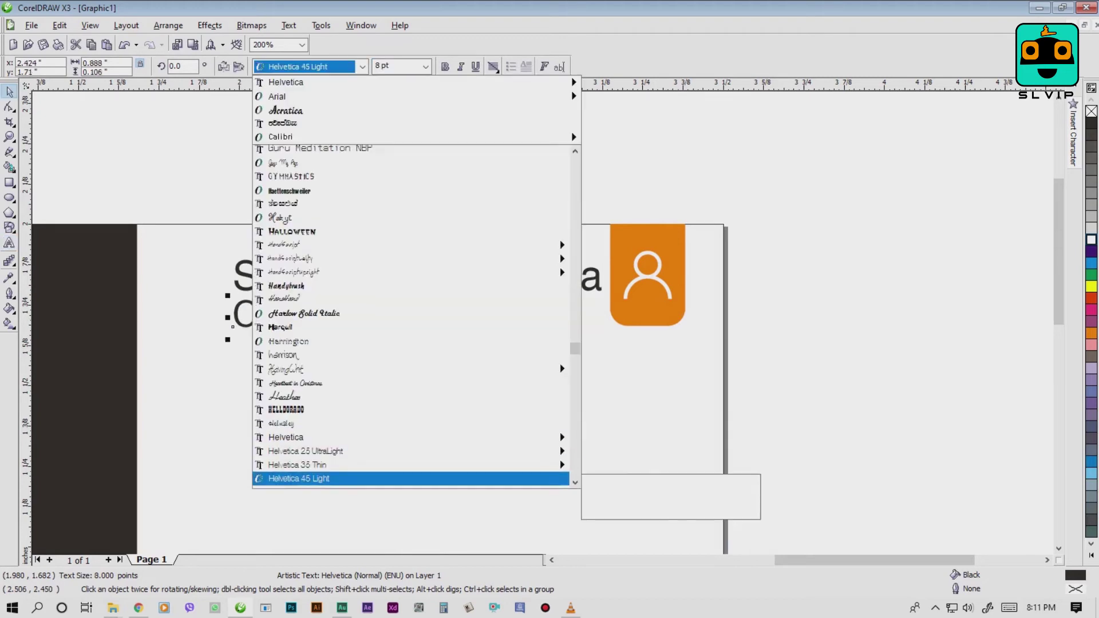
key(Down)
key(Up)
key(Return)
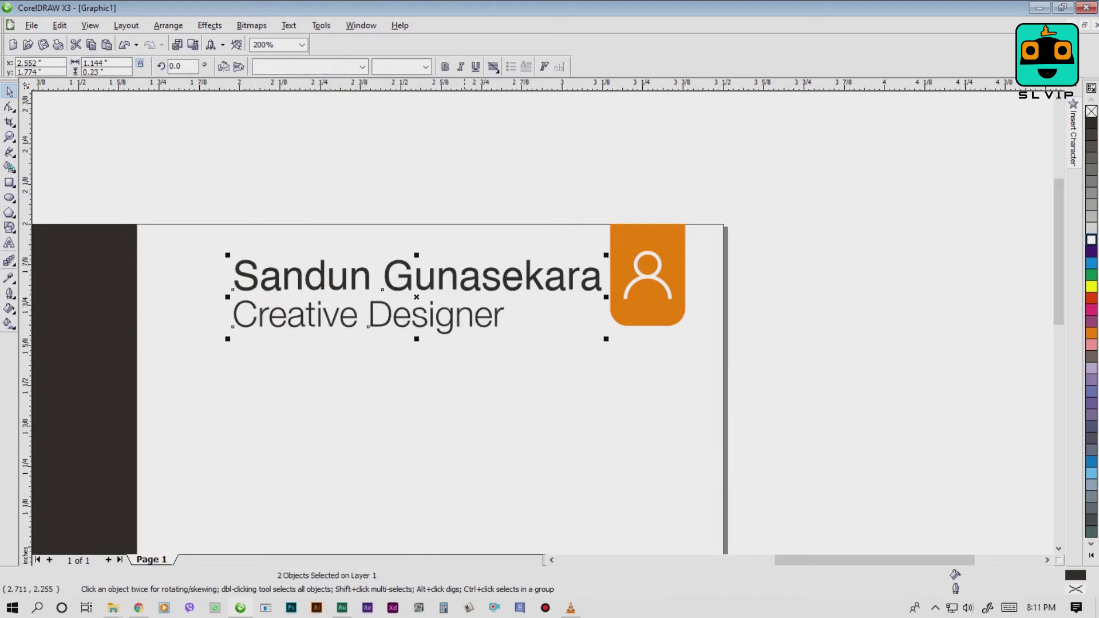
key(r)
key(Escape)
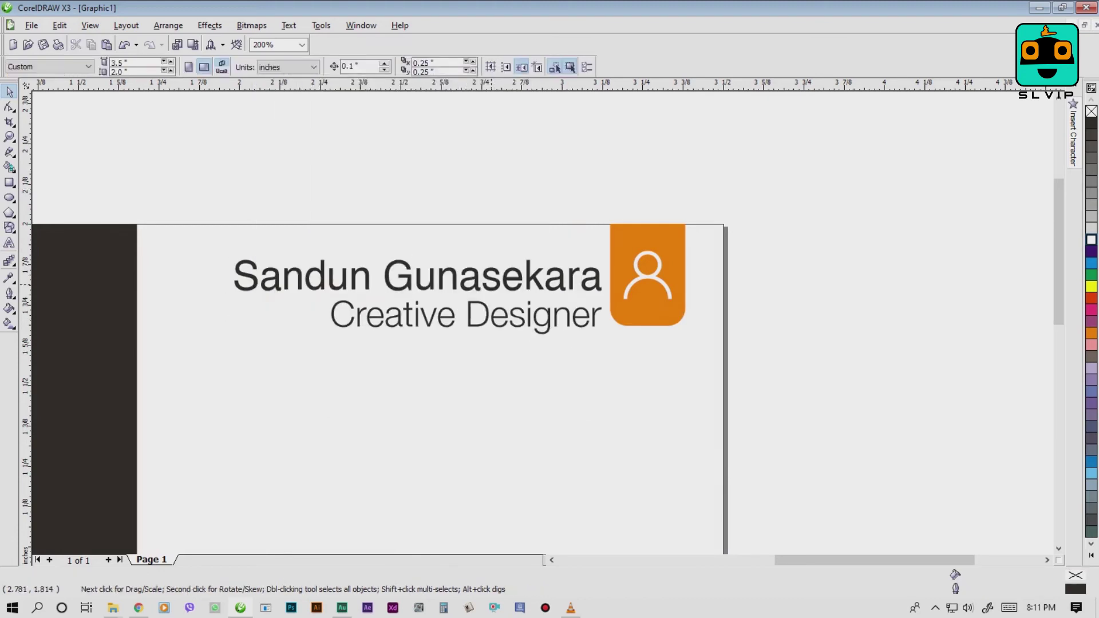
Make the name bold, right-align it with the title, and group both lines.
key(Tab)
shift+click(483, 319)
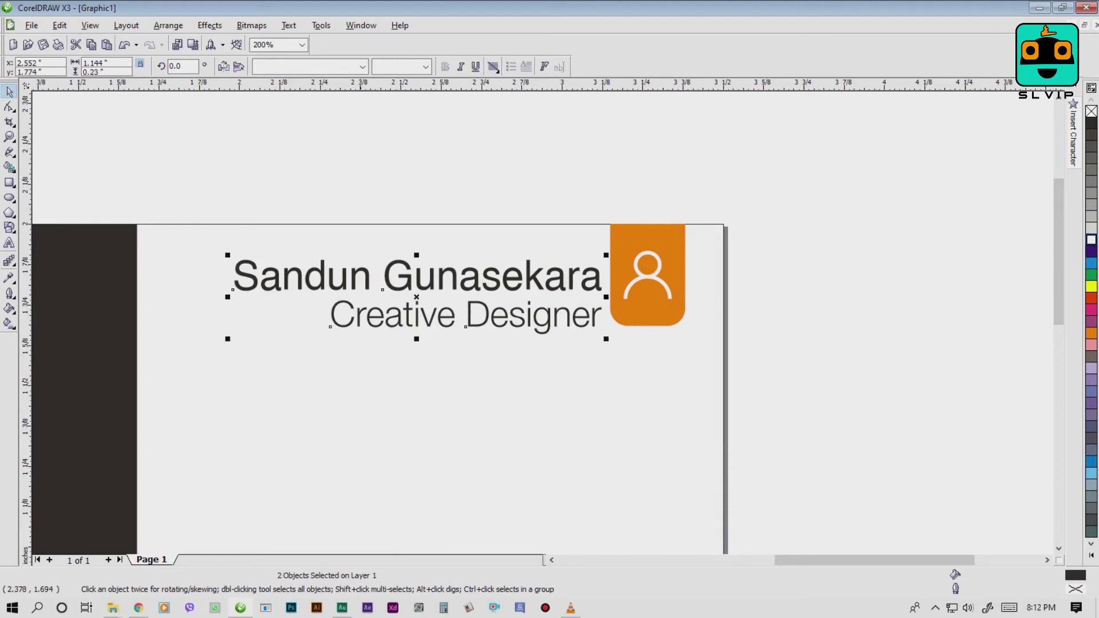
key(Tab)
click(445, 66)
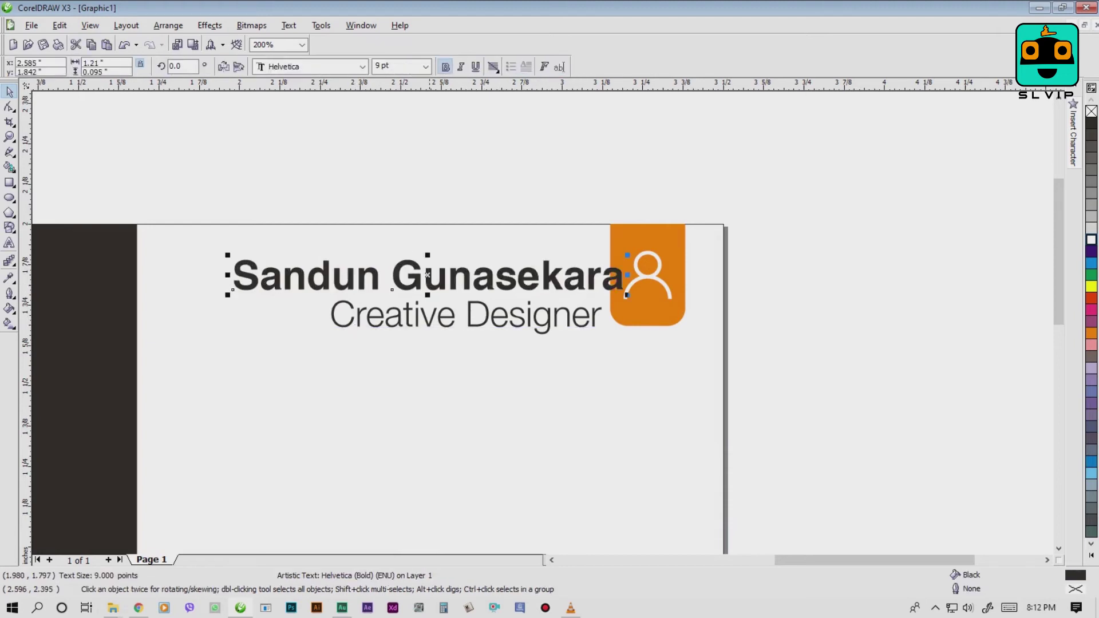
shift+click(504, 313)
key(r)
drag(176, 186, 611, 372)
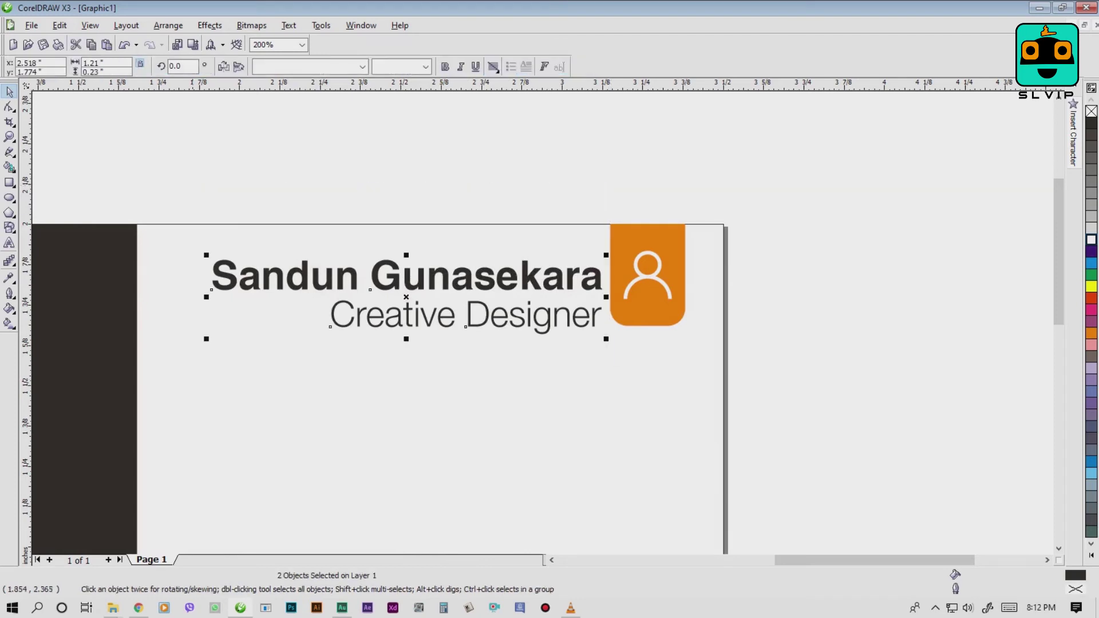
click(169, 25)
click(171, 98)
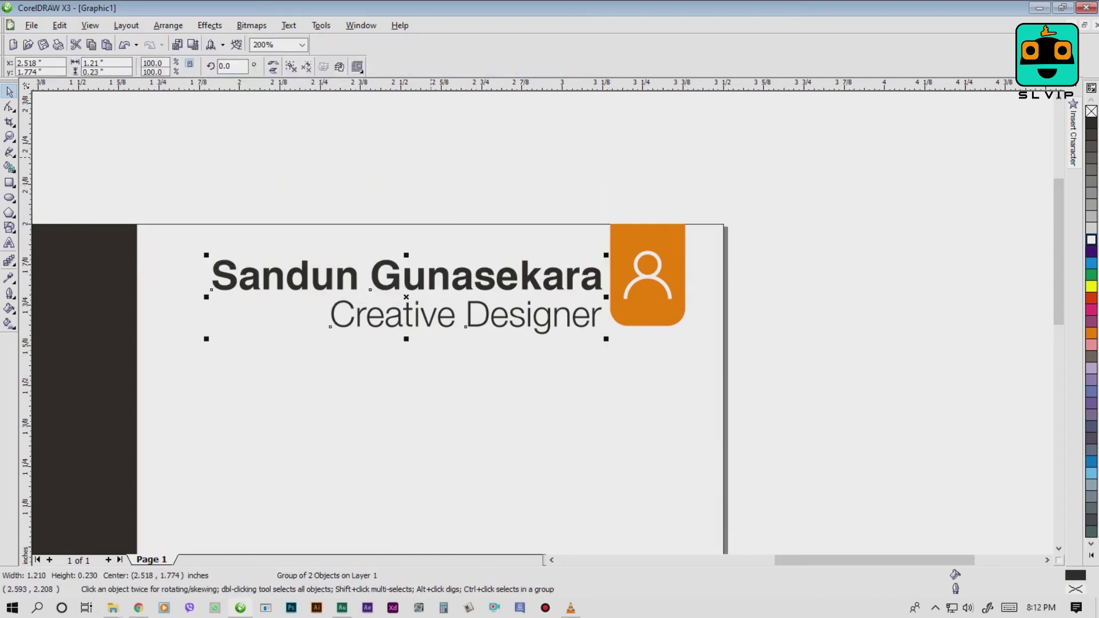
Stretch the orange tab taller and centre the person icon vertically in it.
click(547, 292)
drag(547, 342, 547, 355)
shift+click(564, 304)
key(c)
key(Escape)
Reposition the name and title group beside the icon and group them together.
click(491, 294)
mouse_move(491, 294)
mouse_down()
mouse_move(491, 283)
mouse_move(551, 313)
mouse_up()
shift+click(551, 297)
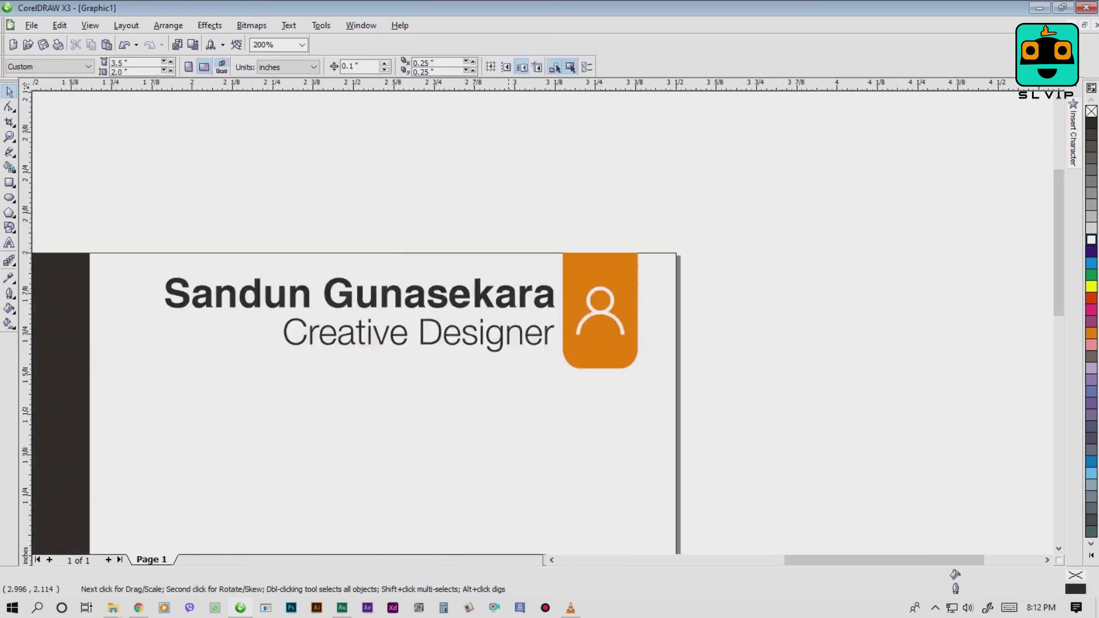
scroll(515, 309, up, 2)
click(401, 355)
shift+click(740, 292)
drag(418, 281, 418, 315)
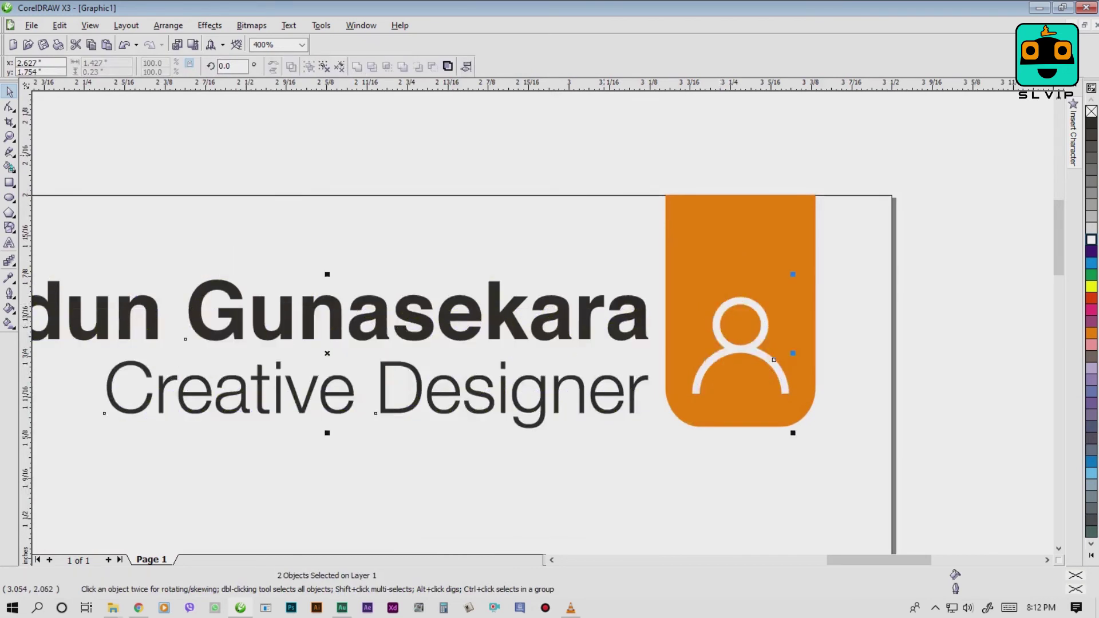
scroll(607, 155, down, 1)
scroll(607, 154, down, 1)
key(ctrl+g)
Copy the 'Creative Designer' line beside the phone icon and group the two top text lines.
key(Escape)
drag(539, 226, 487, 393)
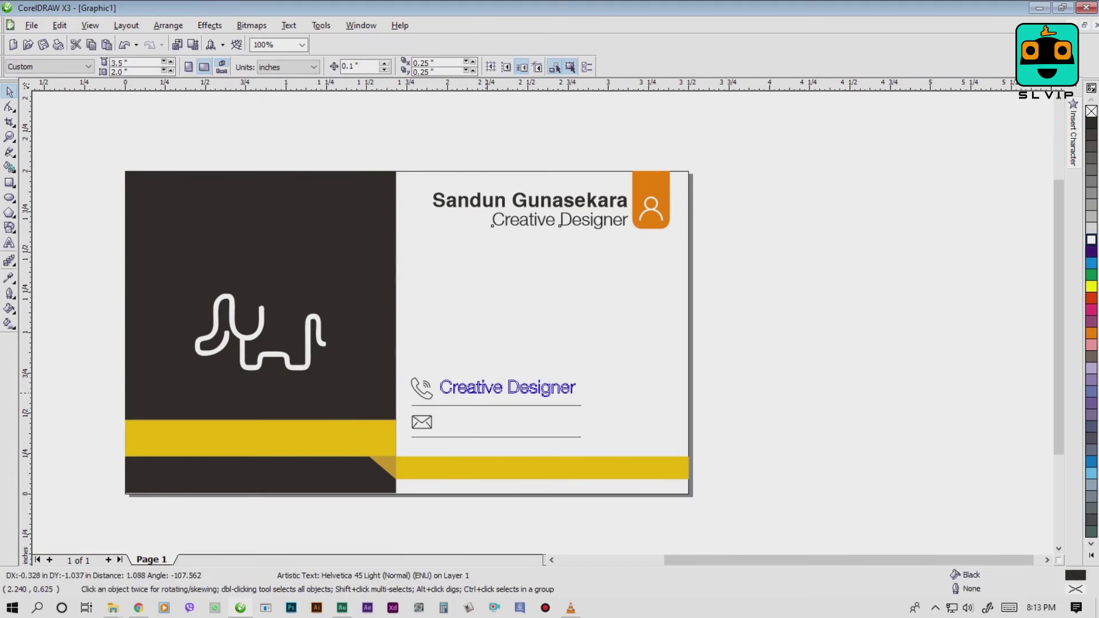
drag(418, 172, 630, 246)
click(168, 26)
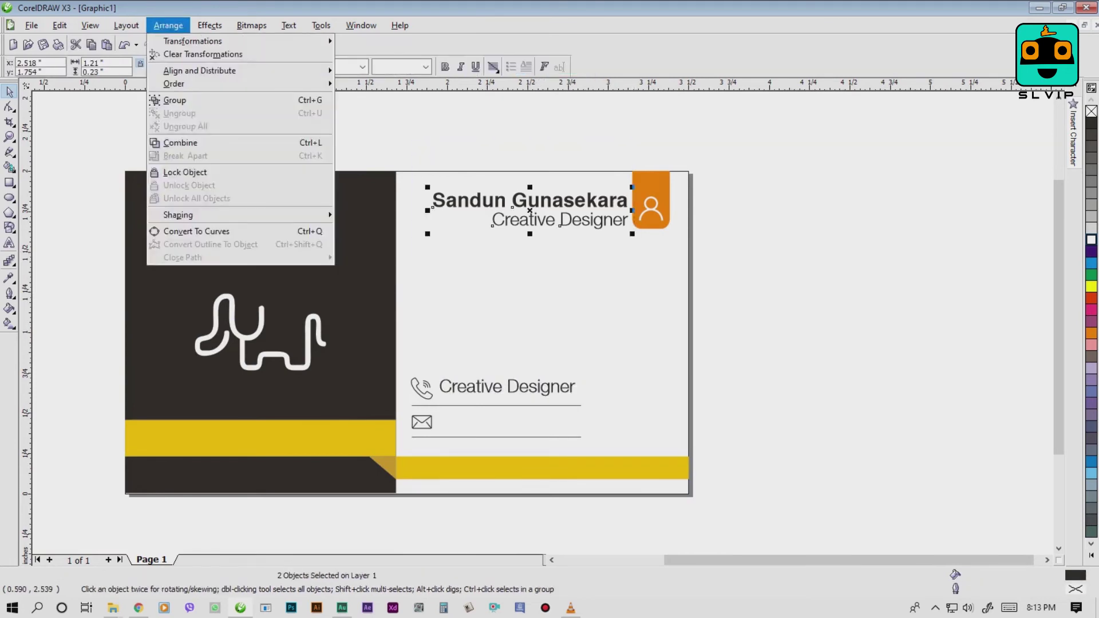
click(174, 100)
Replace the copied text by the phone icon with a placeholder phone number.
key(F8)
click(485, 387)
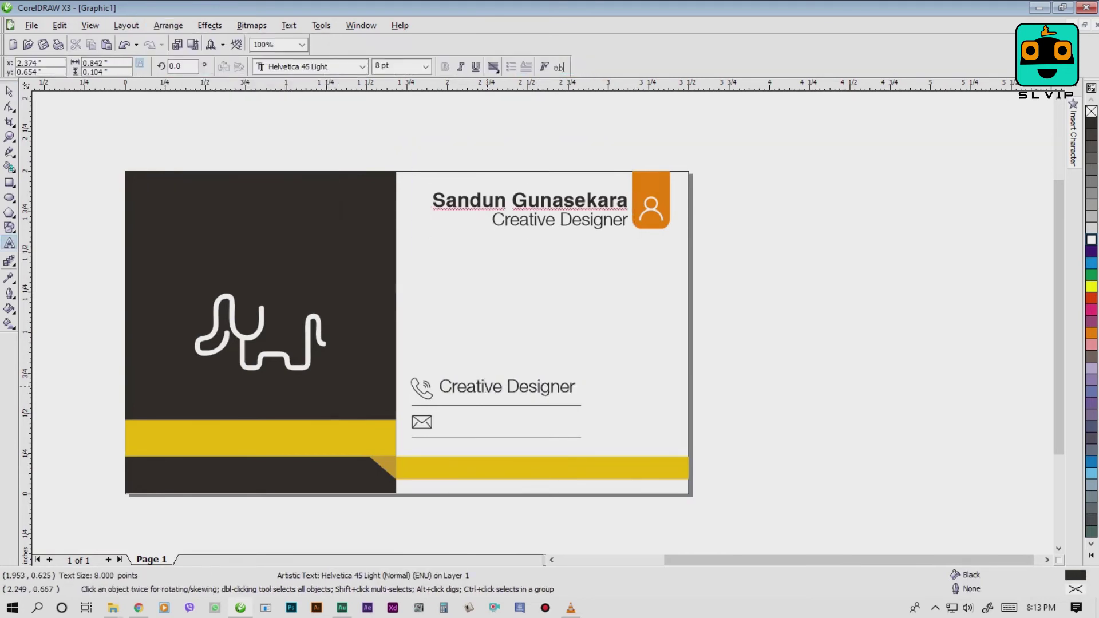
key(ctrl+a)
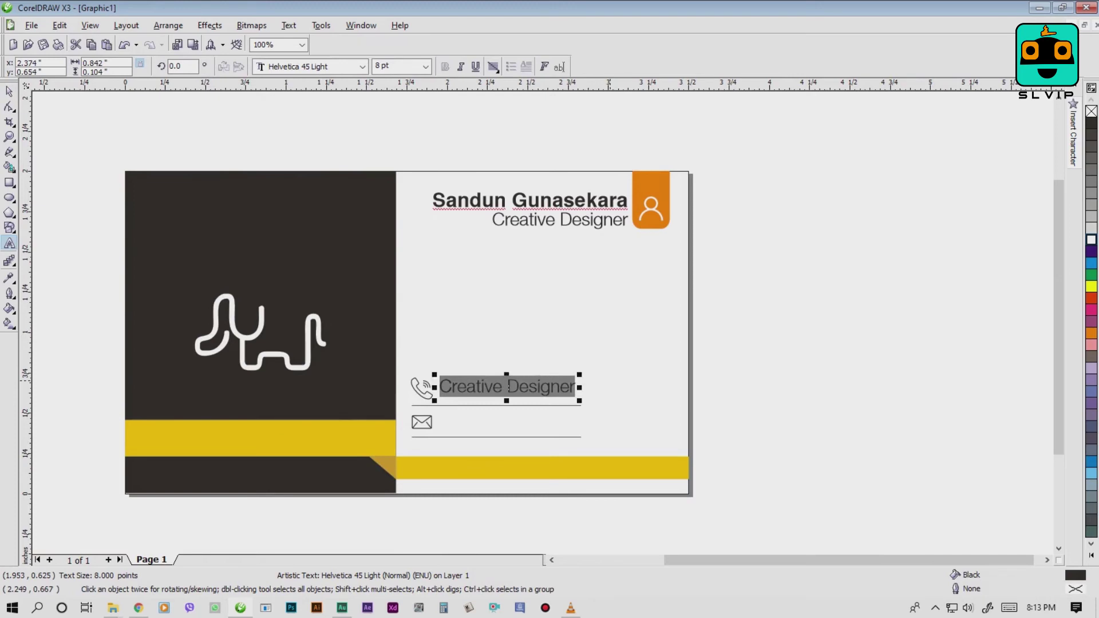
text((+94) )
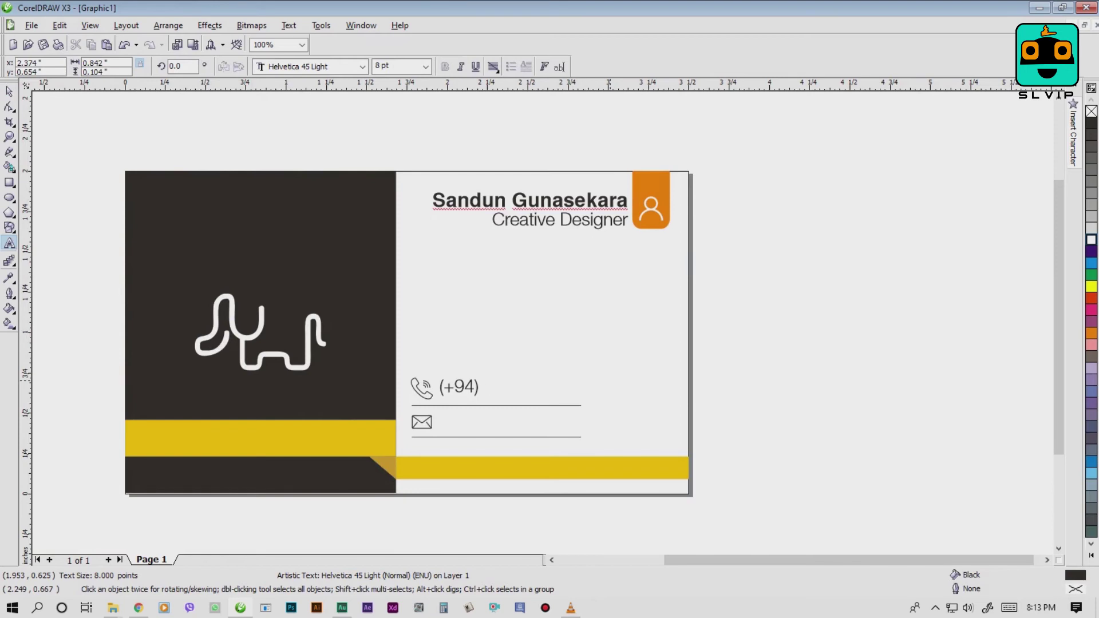
text(000 000)
text( 000)
key(ctrl+space)
Vertically centre the phone number with the phone icon using Align and Distribute.
drag(560, 388, 564, 392)
shift+click(422, 388)
scroll(364, 502, up, 2)
key(ctrl+shift+a)
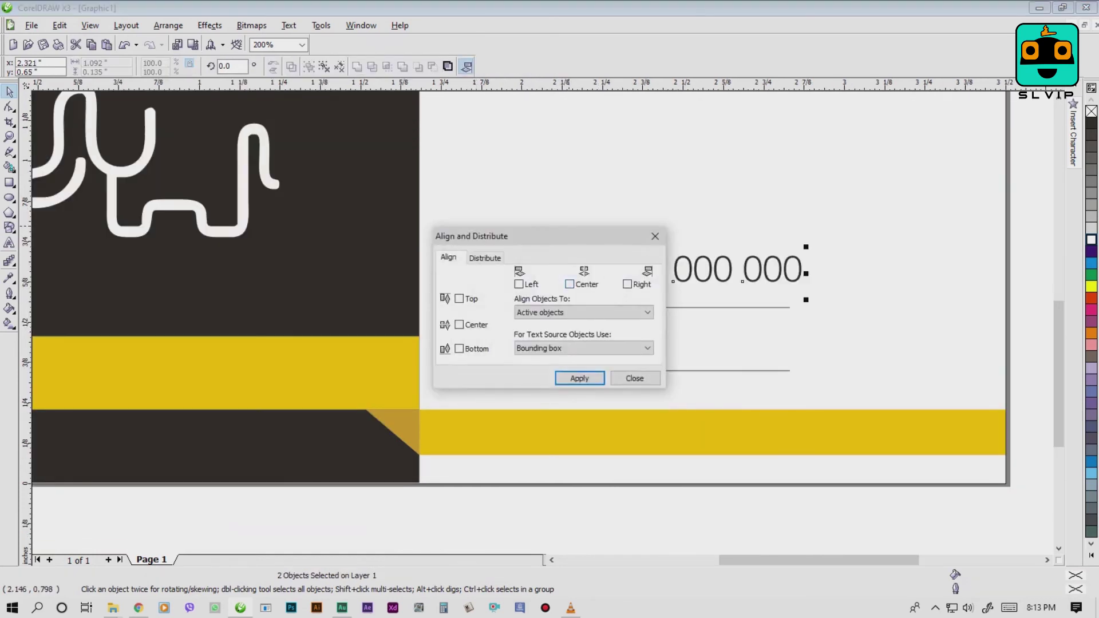
drag(475, 236, 270, 128)
click(255, 218)
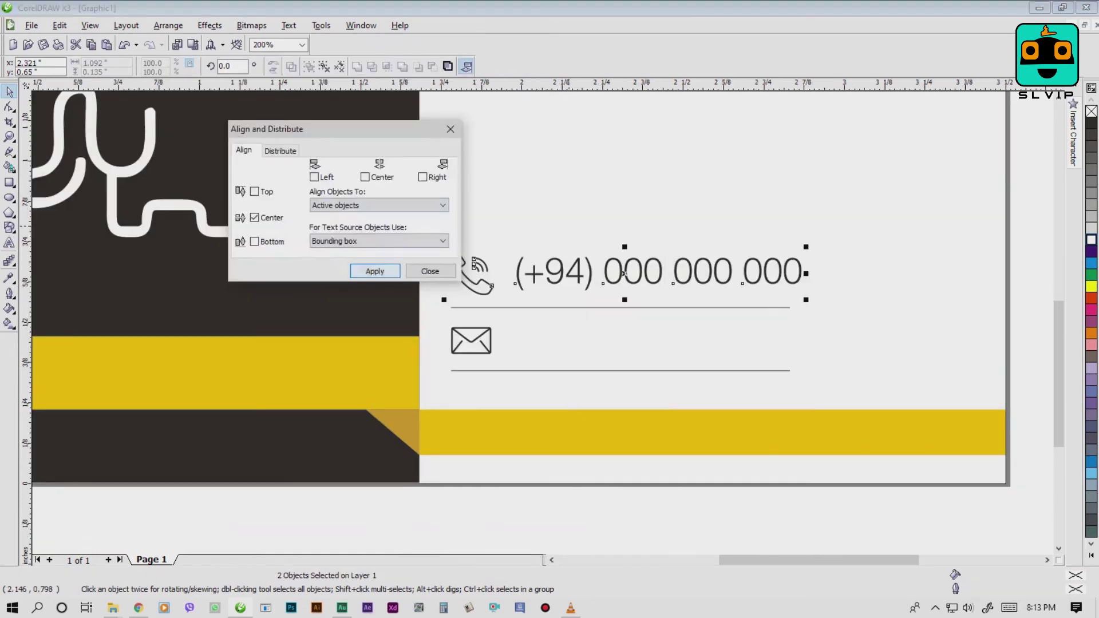
click(430, 271)
Copy the phone number to the email line and centre it with the envelope icon.
drag(704, 274, 704, 343)
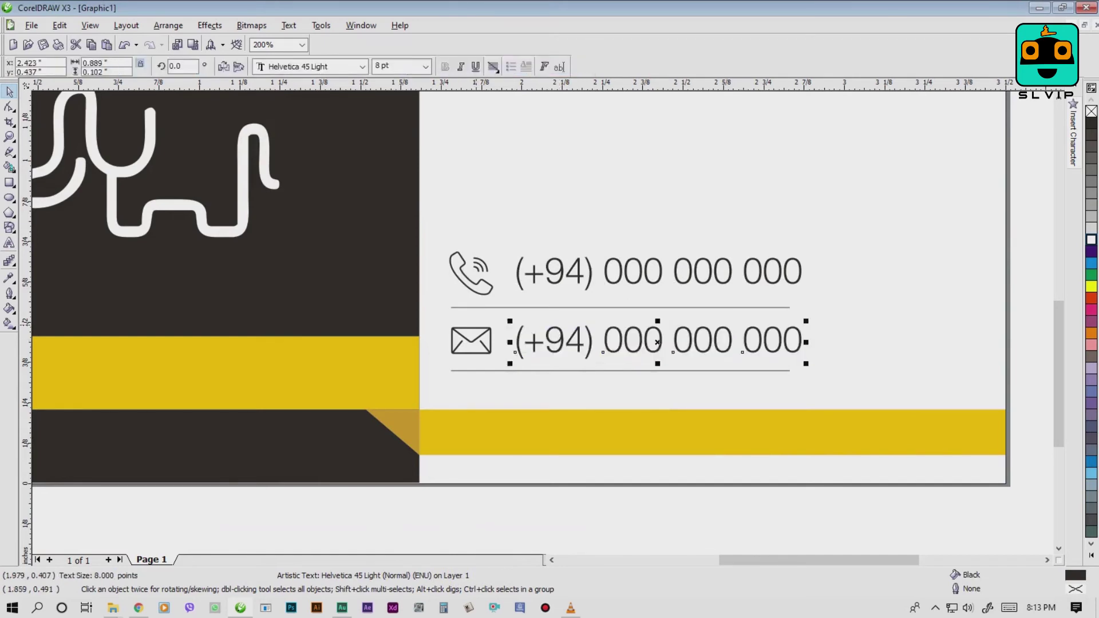
shift+click(471, 341)
key(ctrl+shift+a)
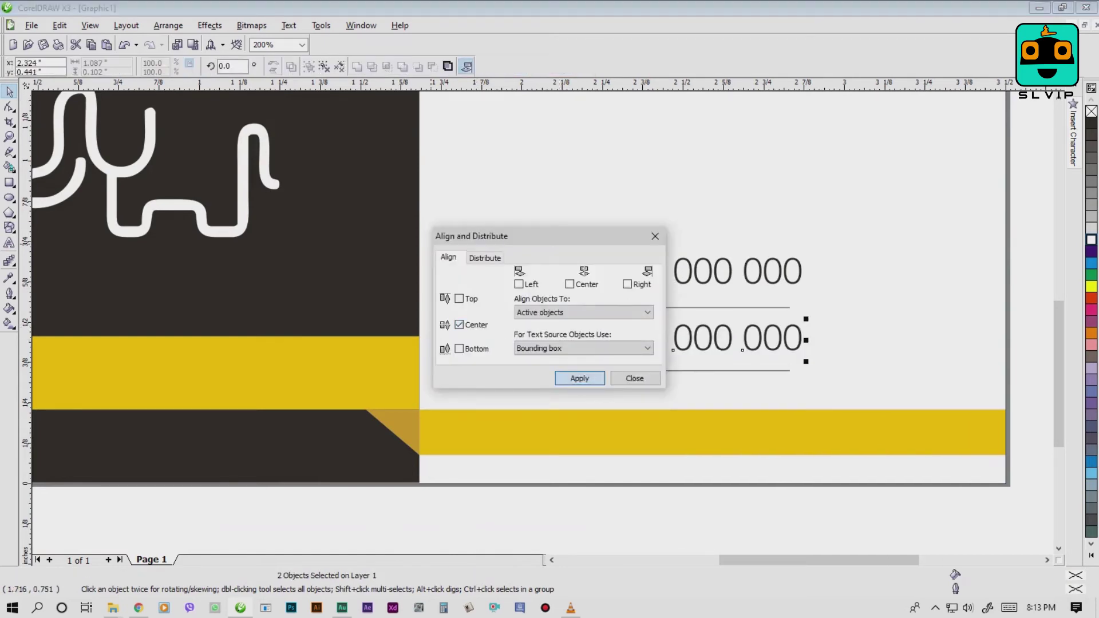
click(655, 236)
double_click(588, 339)
key(ctrl+a)
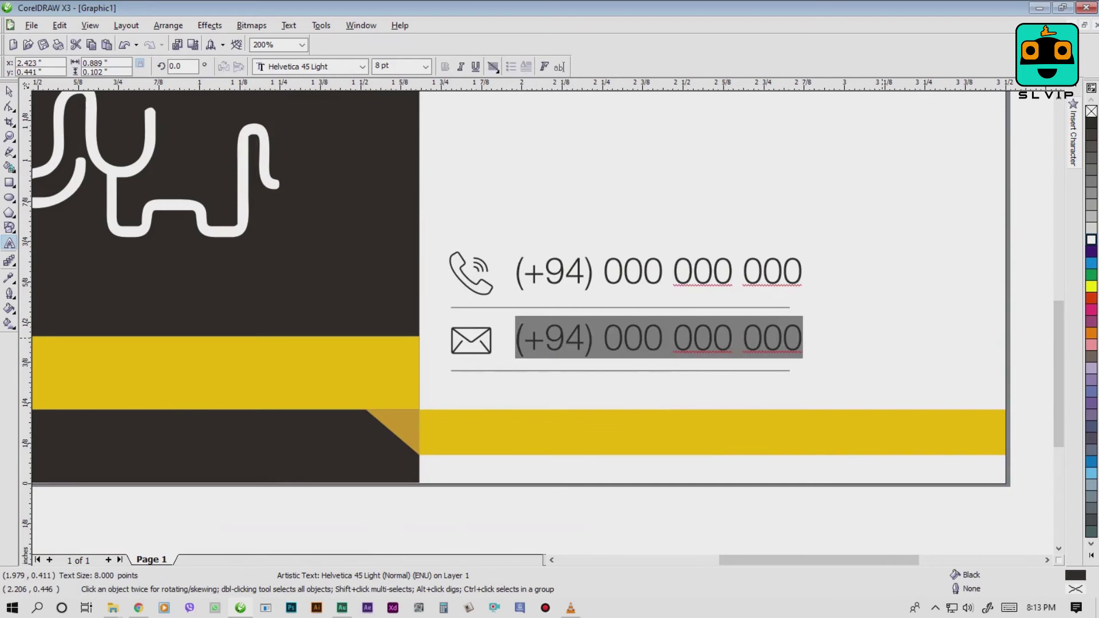
Type a placeholder email address on the envelope line, then zoom out to view the card.
text(E)
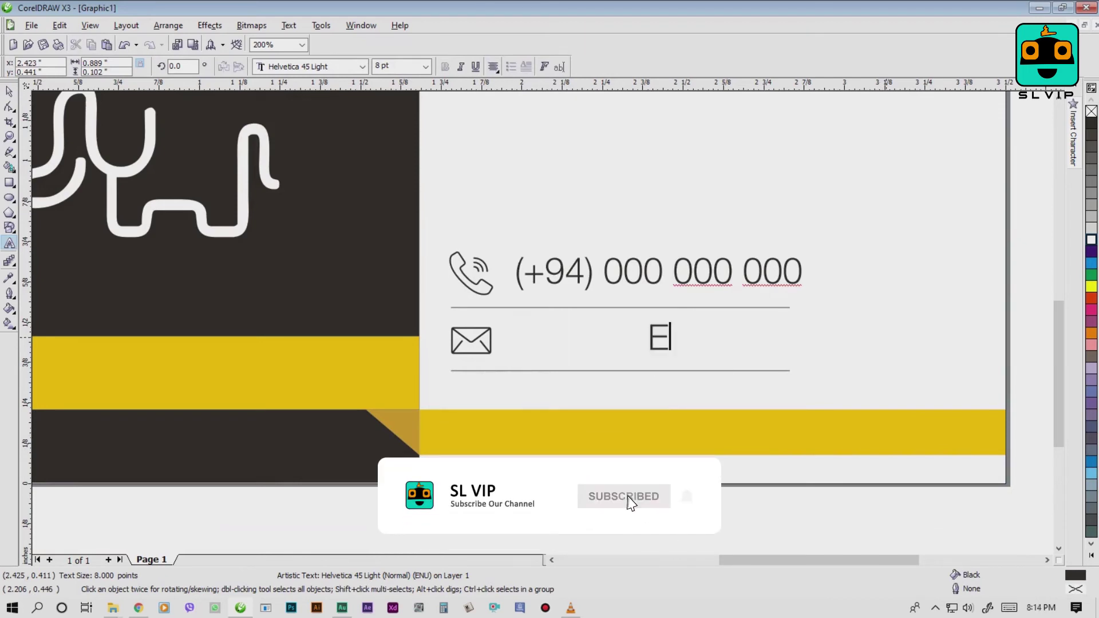
key(ctrl+z)
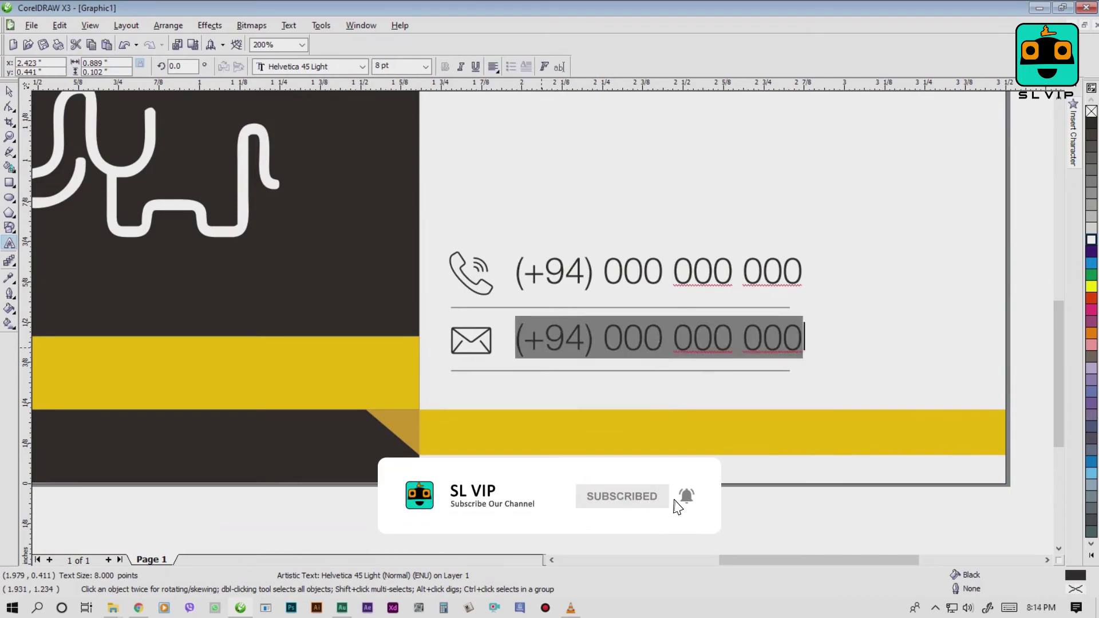
text(Email)
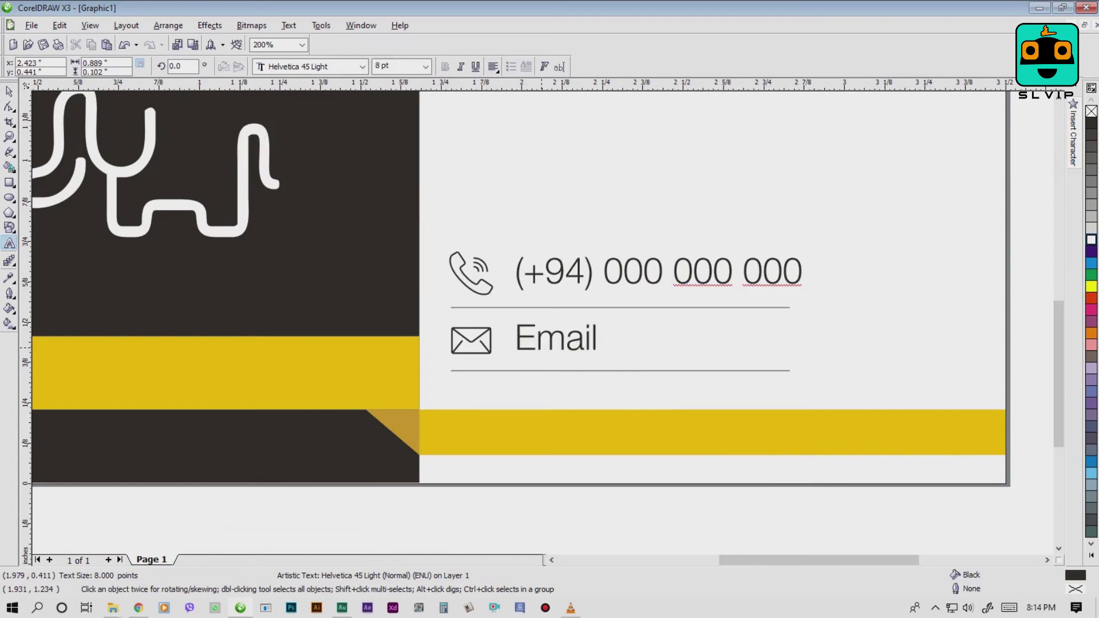
text(@gmail.com)
key(ctrl+space)
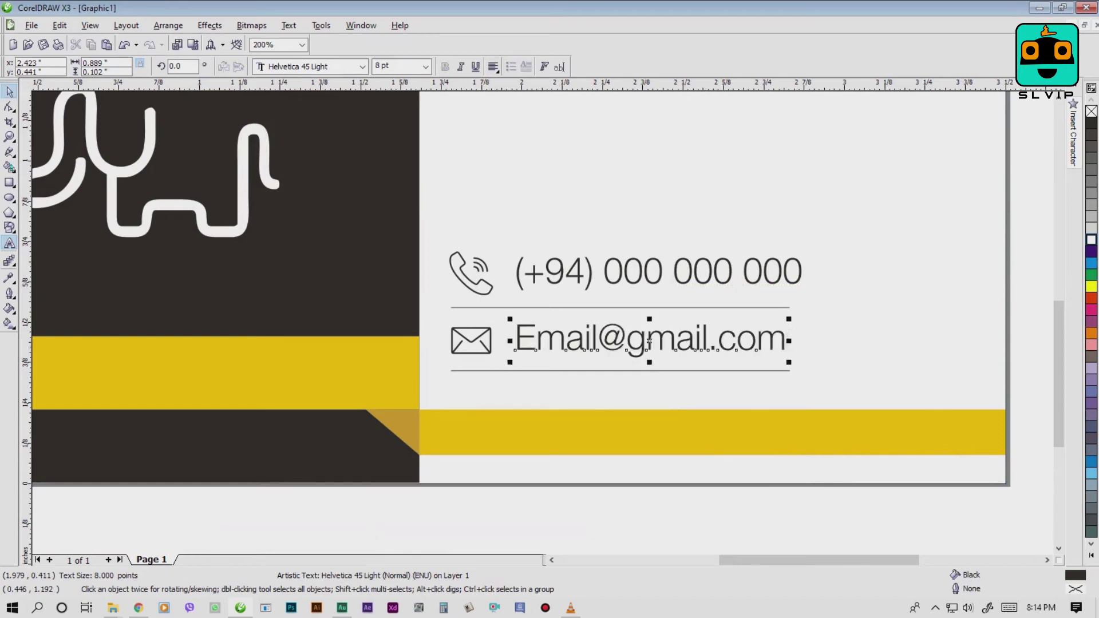
key(F3)
drag(723, 286, 406, 375)
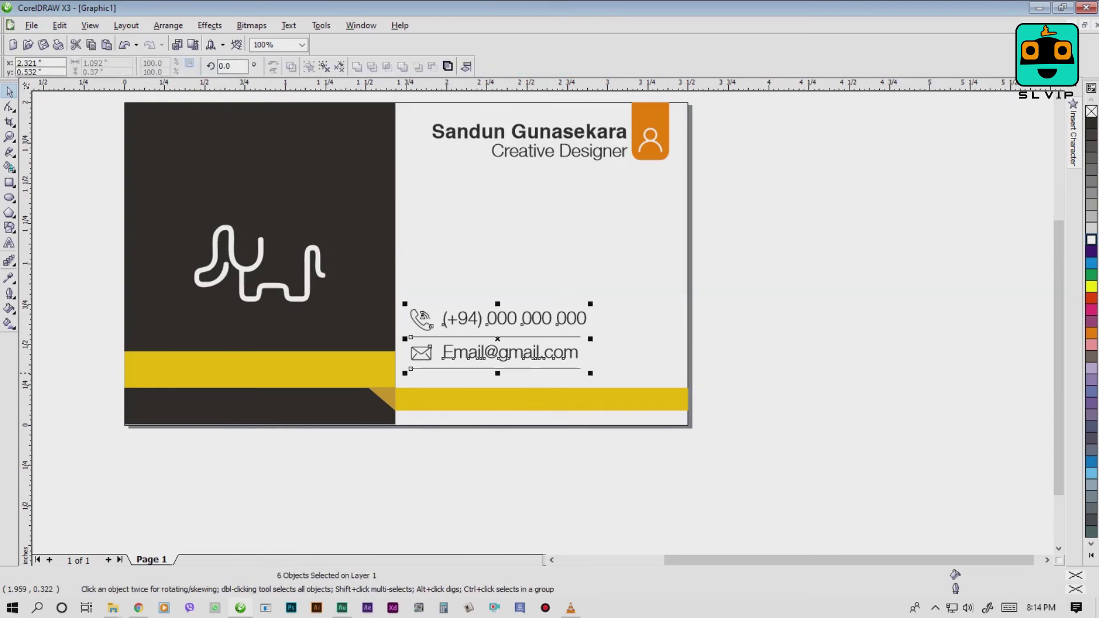
key(Escape)
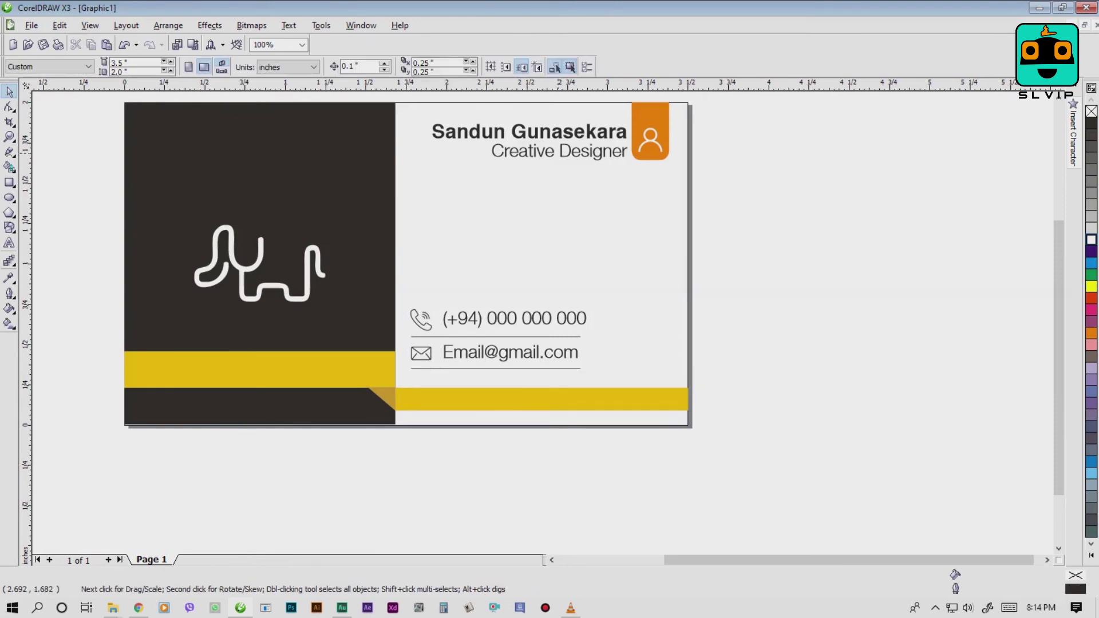
click(559, 153)
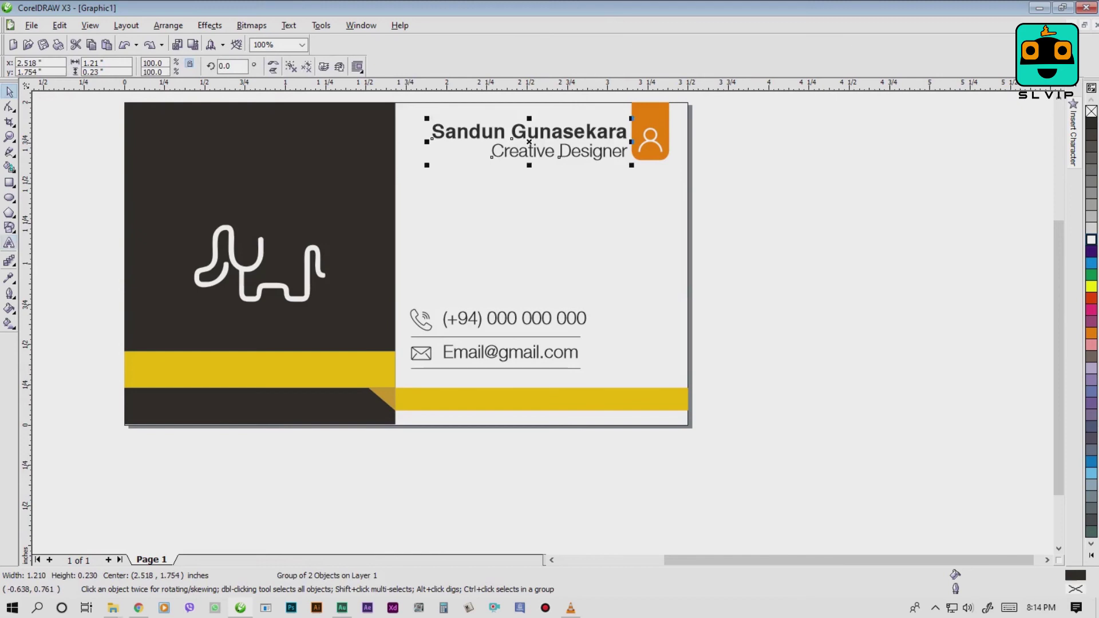
Type 'Creative Mart' on the card and set its font to Arista Pro ExtraLight.
click(9, 242)
click(465, 238)
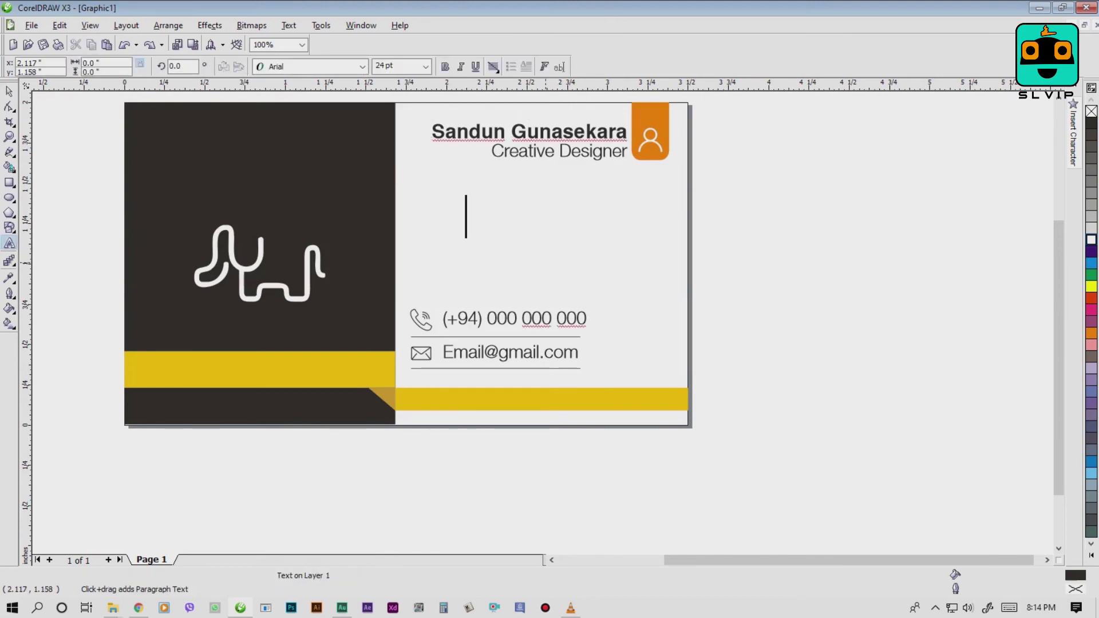
text(Creative)
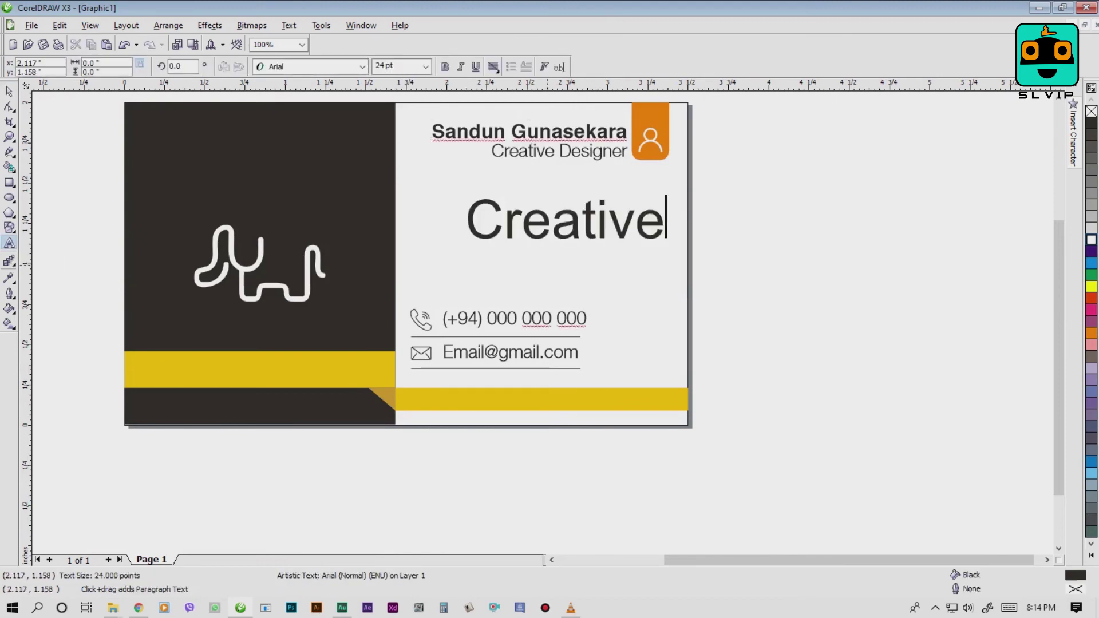
text( Mart)
click(9, 91)
click(363, 66)
key(Down)
key(Down)
key(Down)
key(Down)
key(Down)
key(Down)
key(Down)
key(Down)
key(Down)
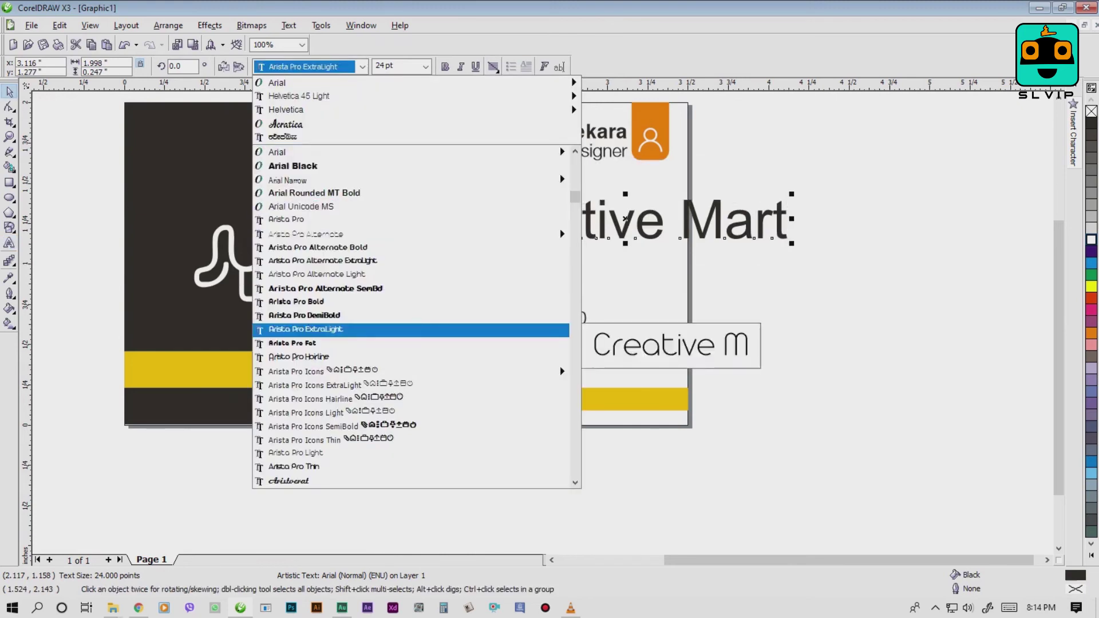
key(Return)
Shrink 'Creative Mart', convert it to curves, and move it onto the dark left panel.
drag(780, 245, 697, 243)
key(alt+c)
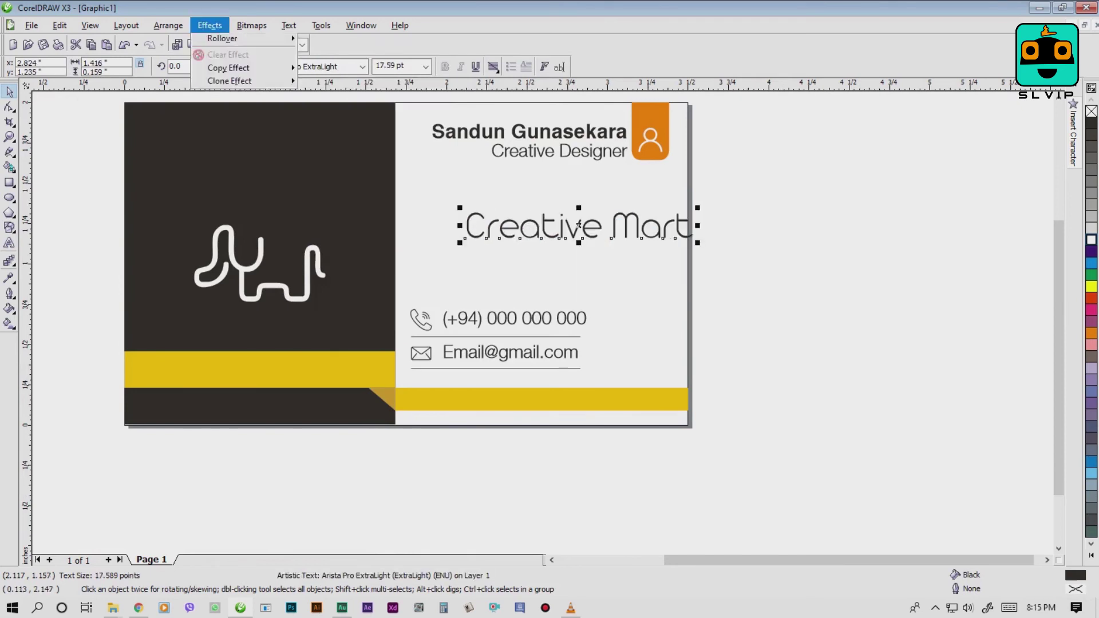
key(Left)
key(Down)
key(Down)
key(Down)
key(Return)
key(Escape)
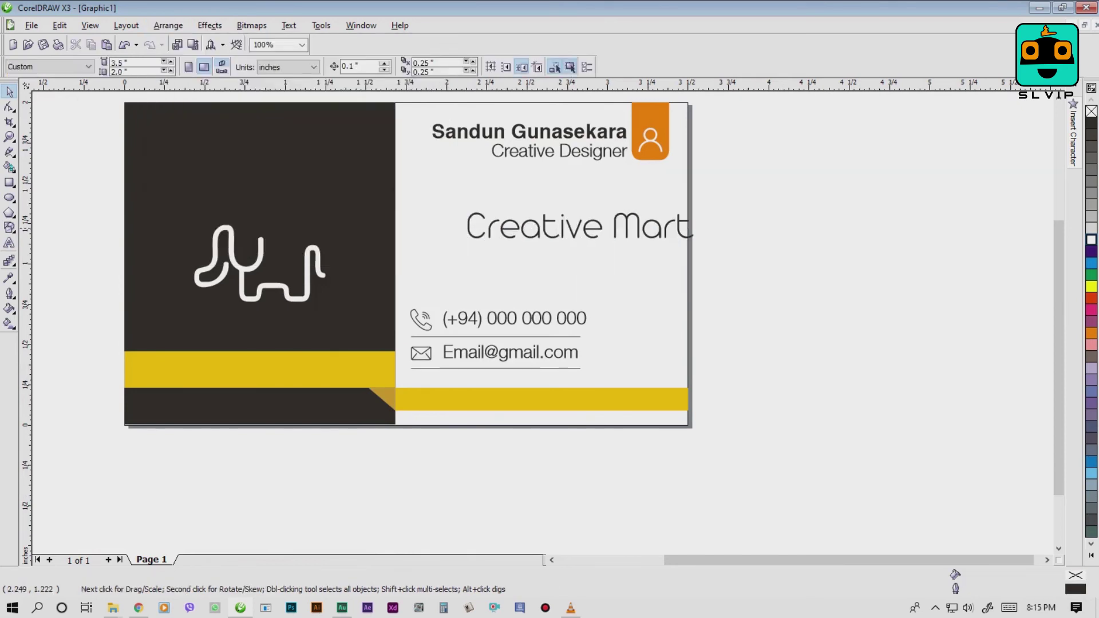
drag(579, 226, 267, 322)
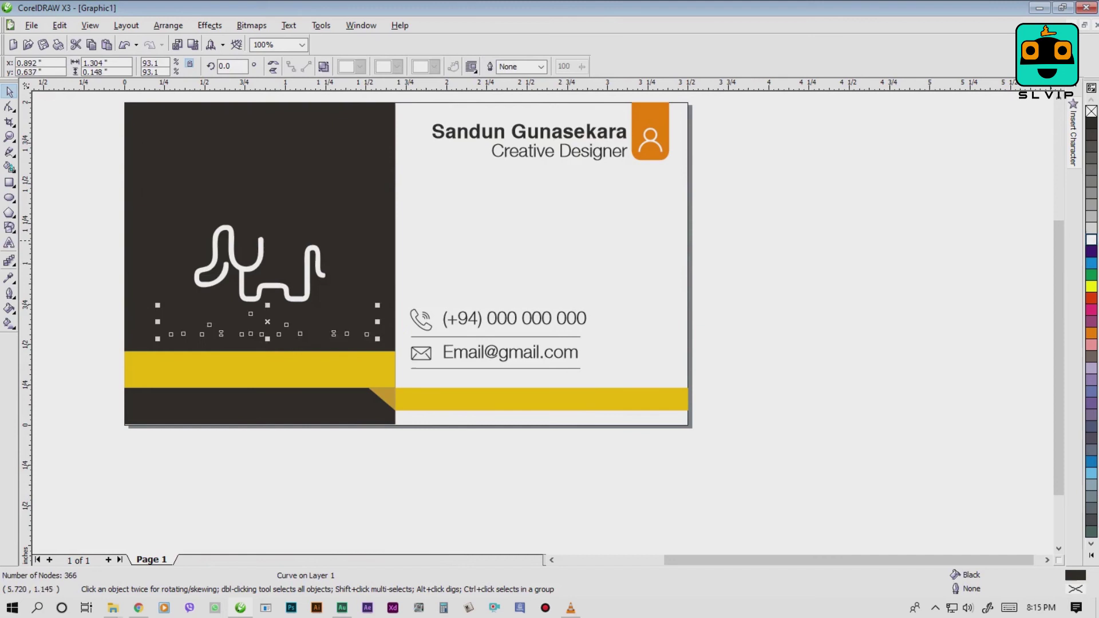
Fill 'Creative Mart' white, move it onto the yellow band, and group them.
click(1091, 240)
drag(375, 308, 378, 350)
shift+click(411, 399)
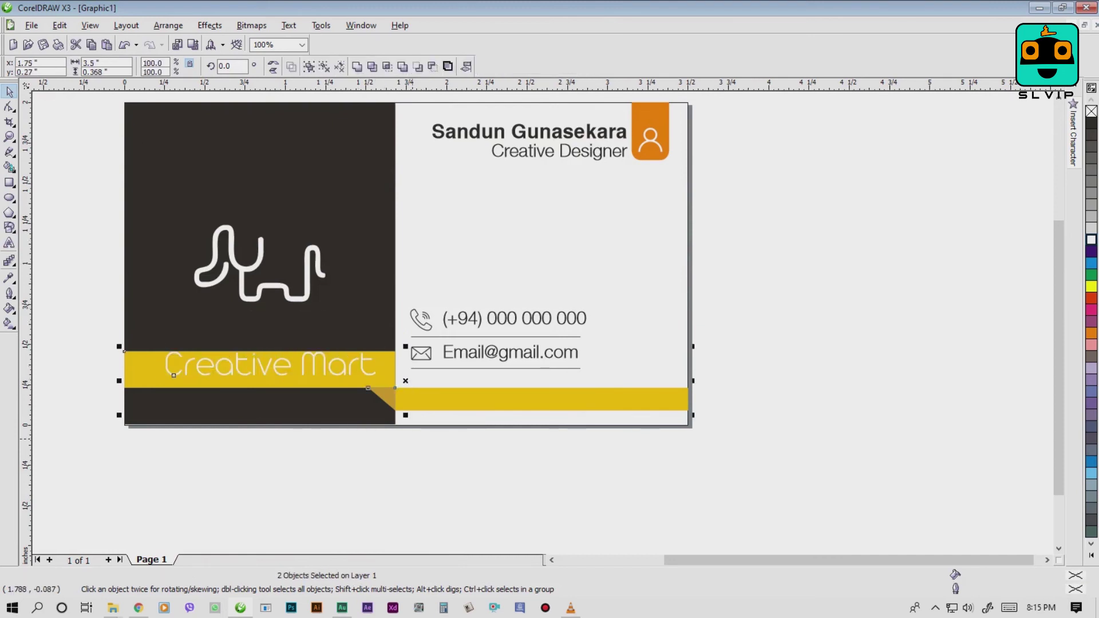
key(ctrl+g)
right_click(416, 401)
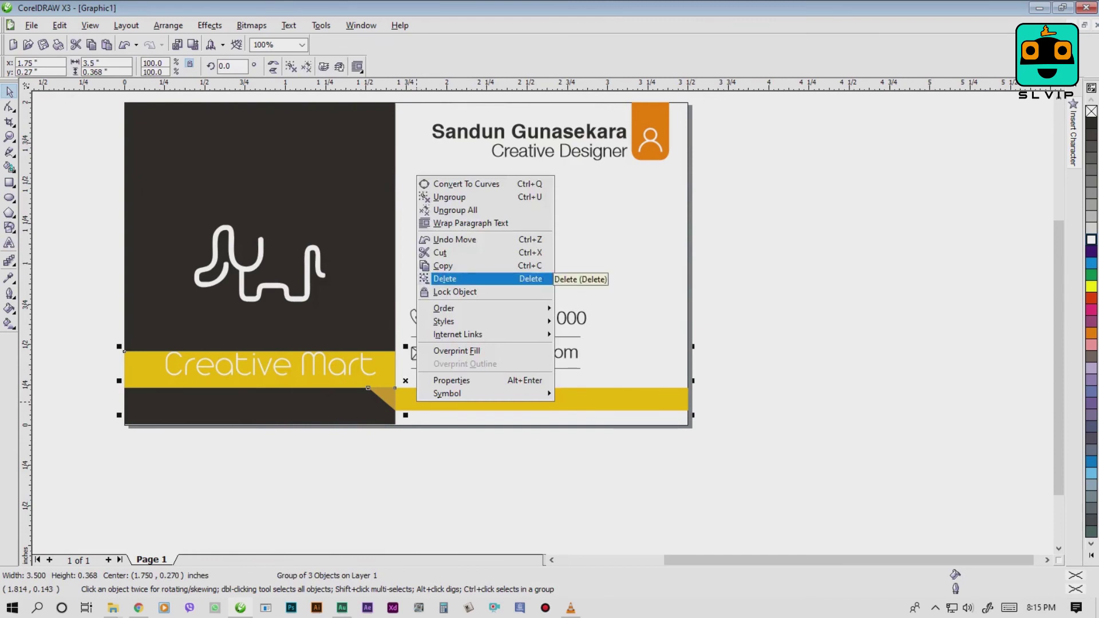
key(Escape)
Centre the Creative Mart lettering horizontally and vertically on the gold band.
click(259, 369)
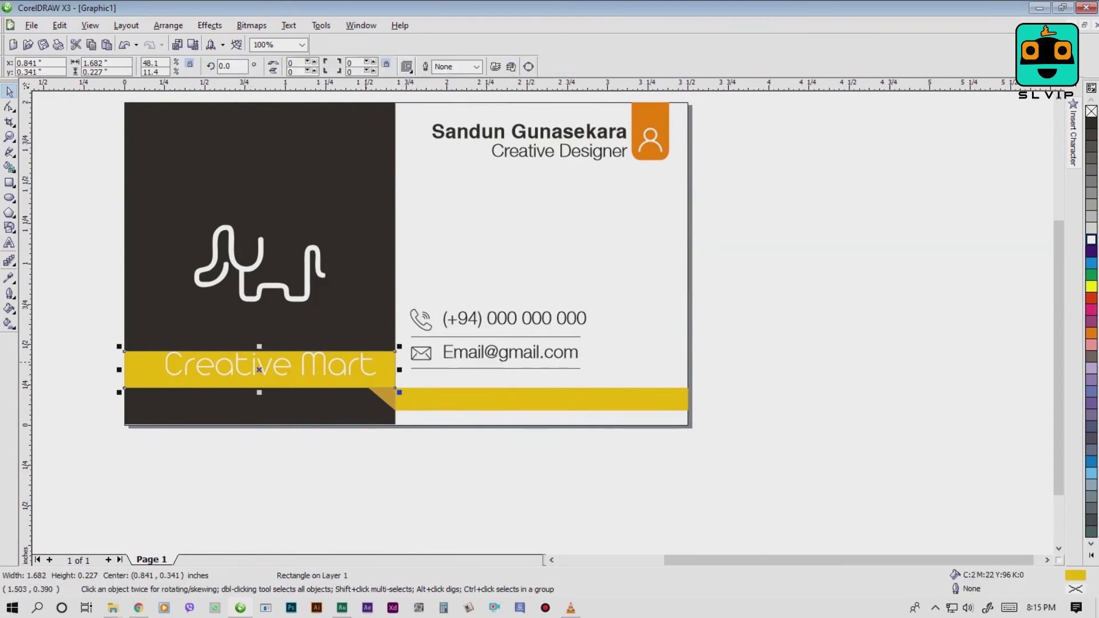
click(364, 362)
key(c)
key(e)
key(Escape)
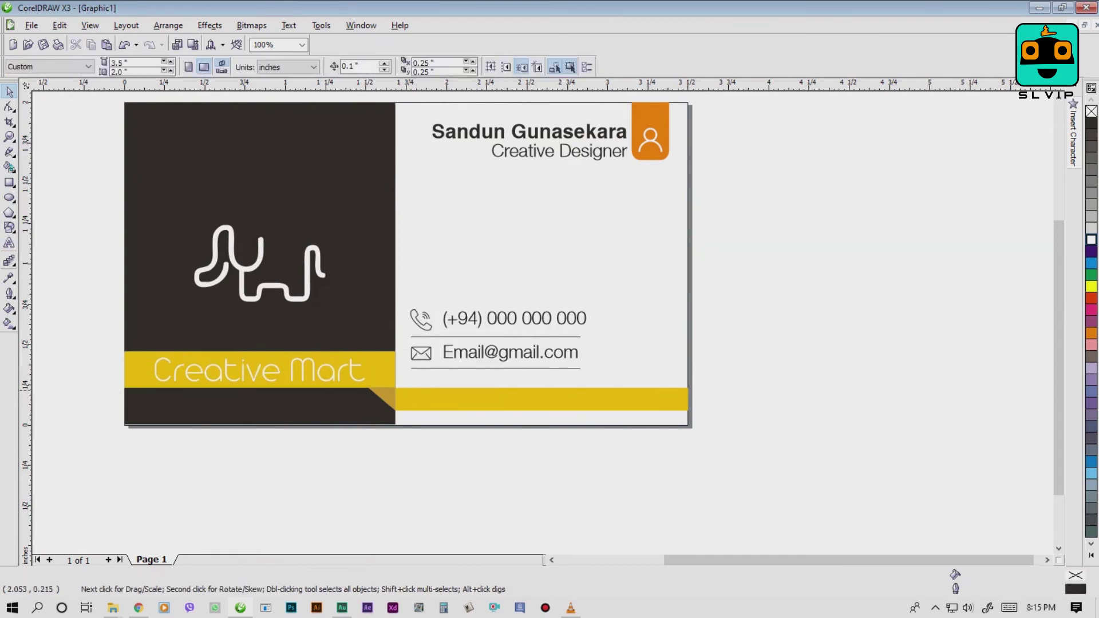
Nudge the lettering up and re-centre it on the band via Align and Distribute.
click(348, 375)
drag(348, 375, 358, 361)
shift+click(344, 378)
click(467, 66)
click(570, 284)
click(580, 378)
click(635, 378)
Fill the Creative Mart lettering with the dark palette colour.
click(355, 369)
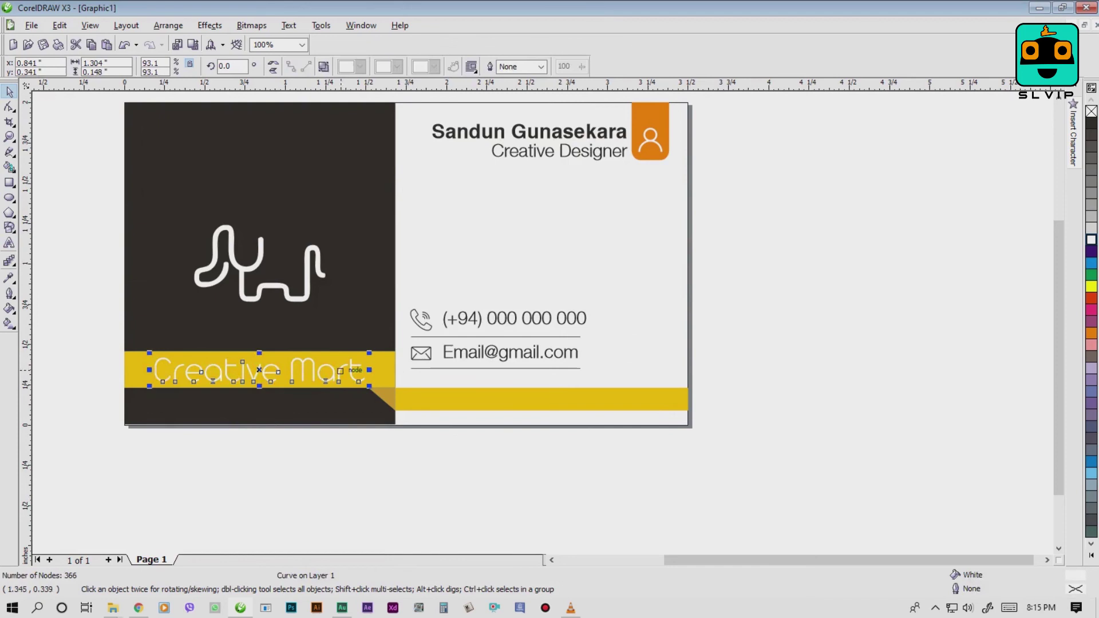
click(1091, 135)
click(856, 297)
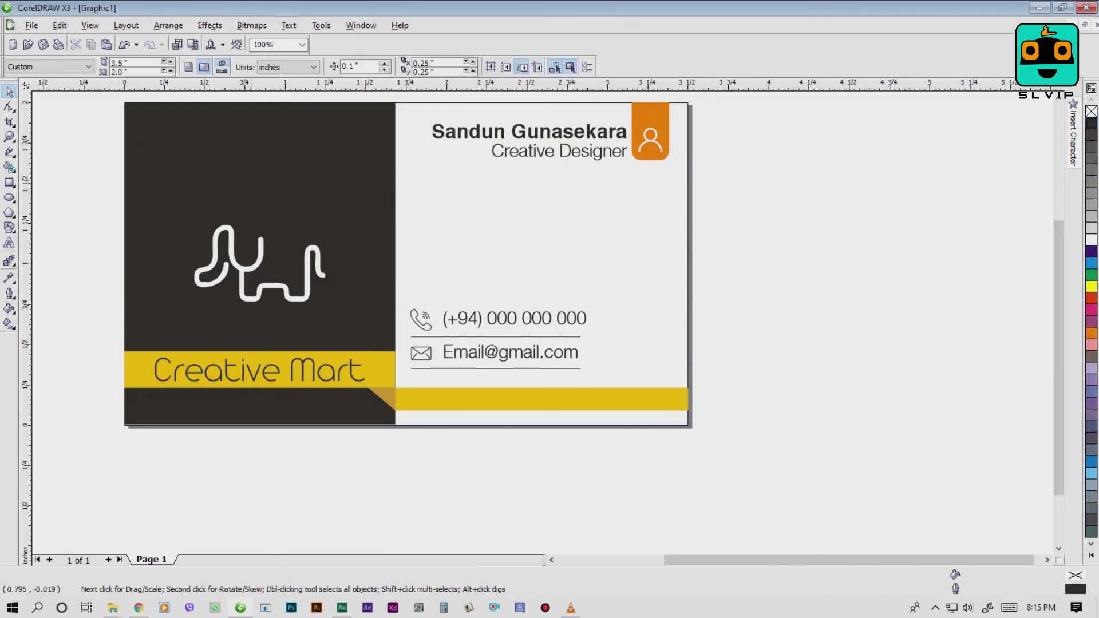
Draw a tall thin rectangle beside the dark panel, filled 10% Black with no outline.
click(9, 182)
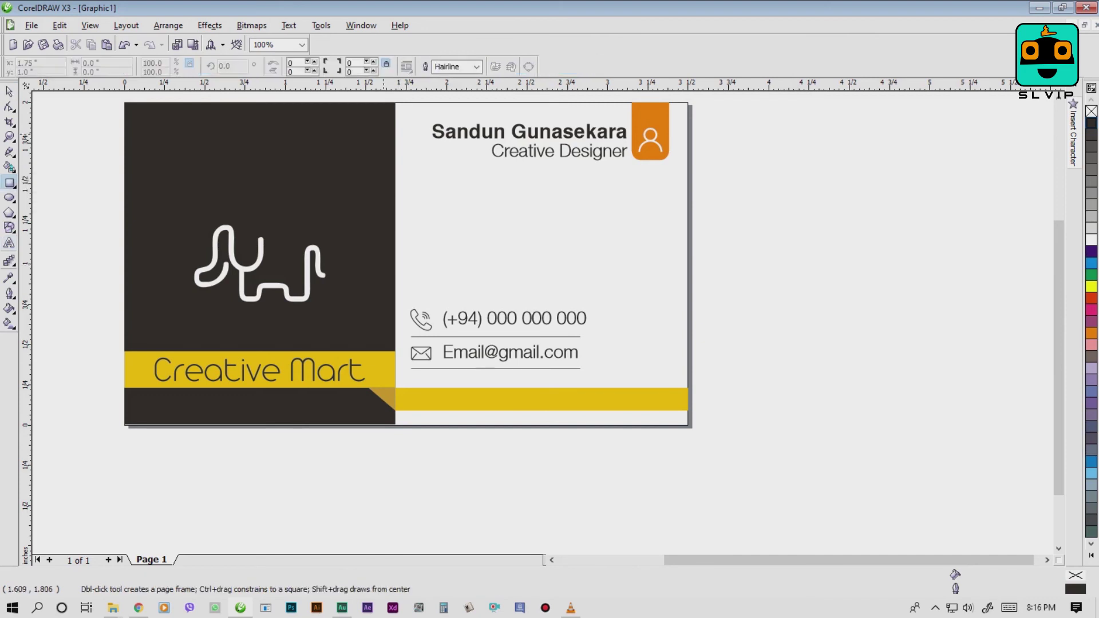
drag(380, 179, 402, 320)
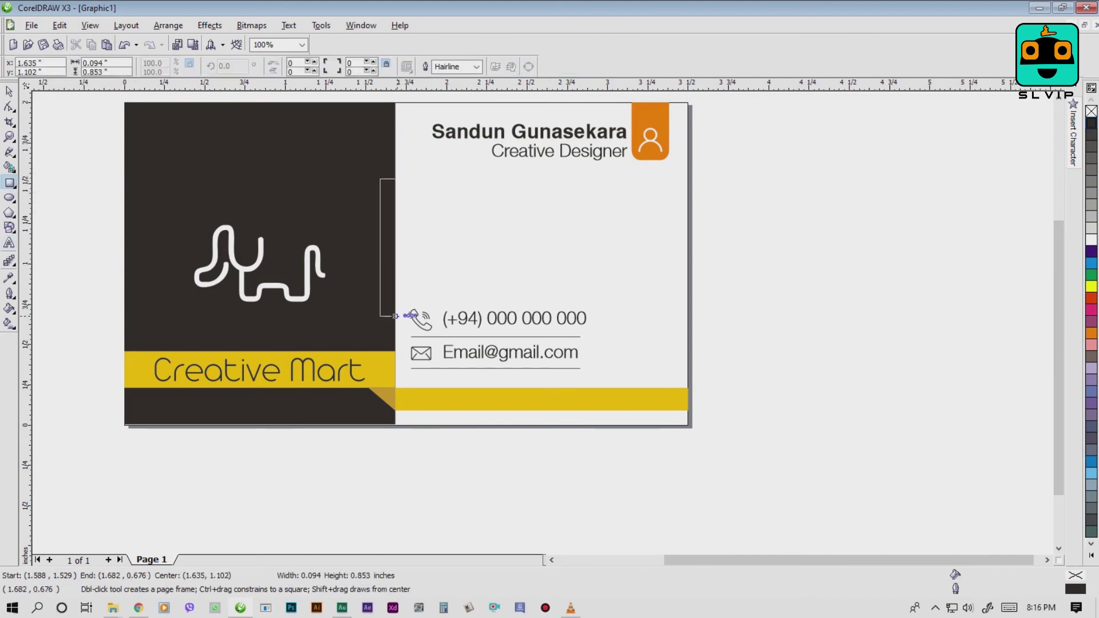
key(space)
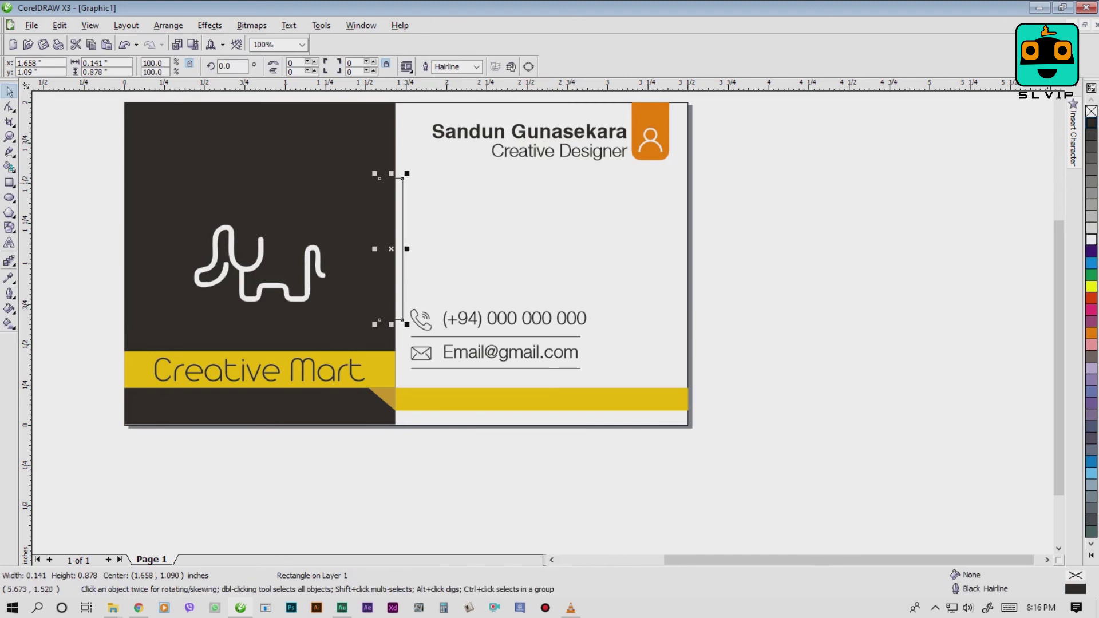
click(1092, 228)
right_click(1092, 111)
Round the grey bar's corners, send it to the back, and slide it up behind the card.
key(F10)
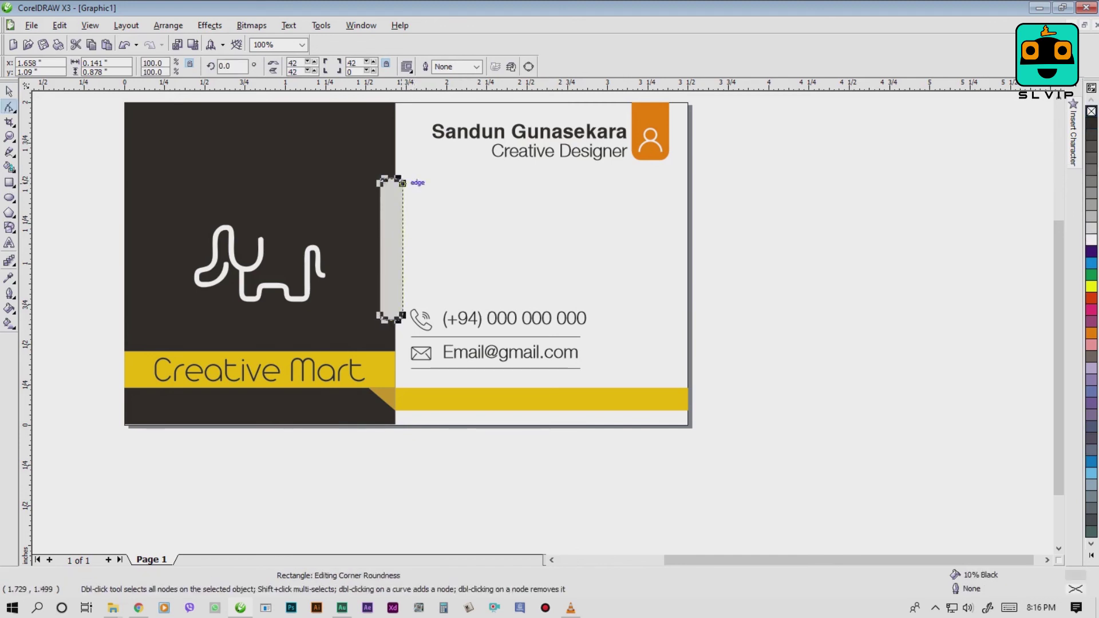
drag(403, 178, 403, 187)
key(space)
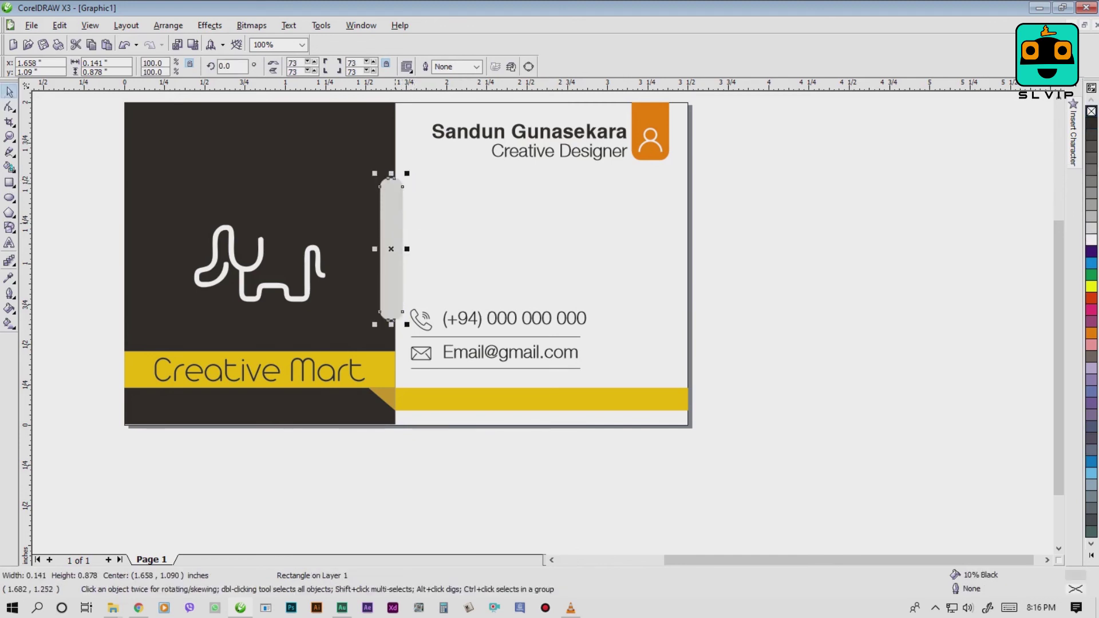
right_click(397, 224)
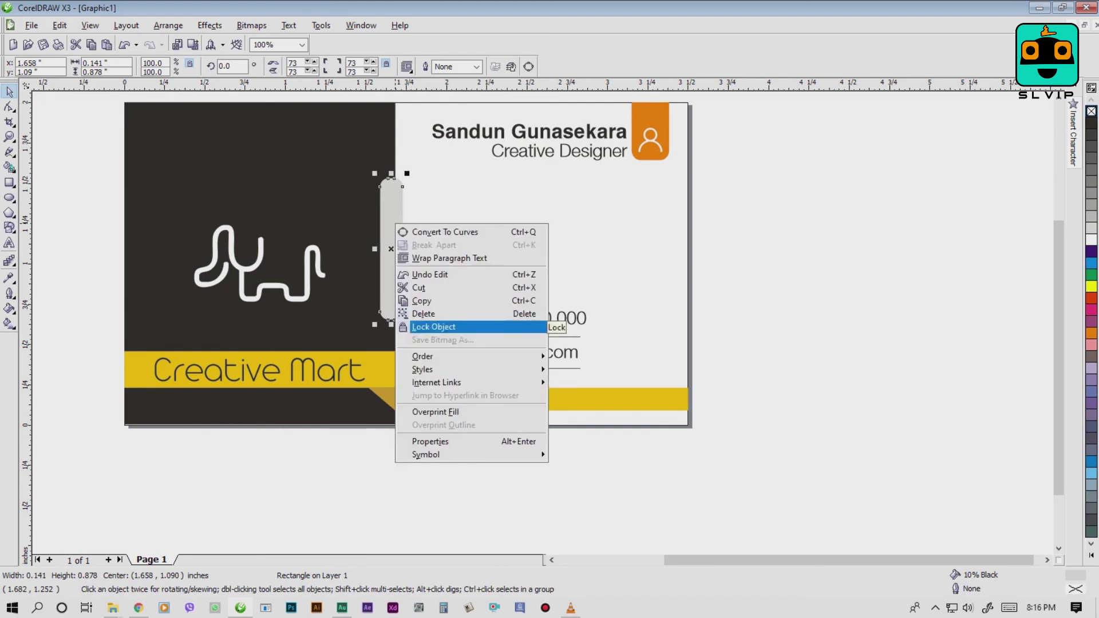
click(630, 397)
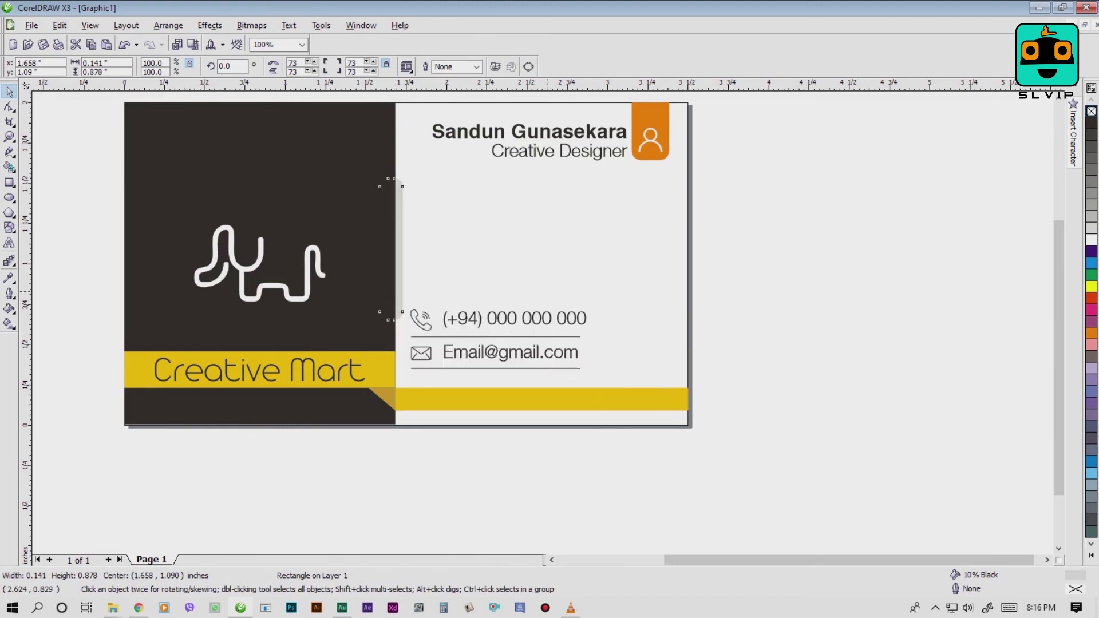
drag(404, 239, 403, 199)
click(750, 335)
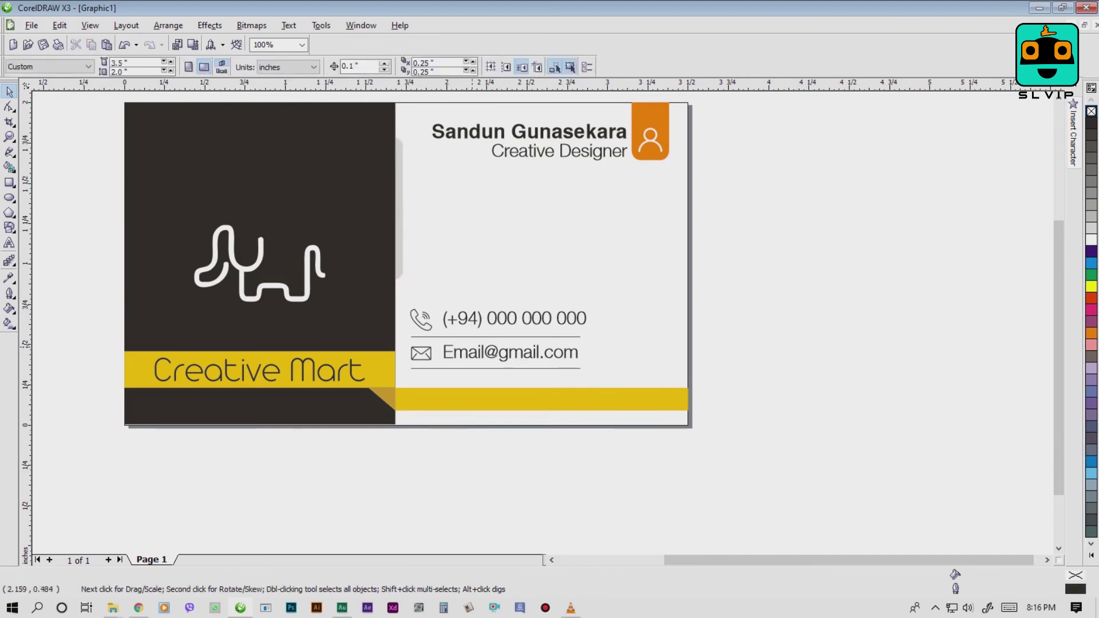
Duplicate the grey bar, rotate it 90°, and move it onto the right gold strip.
drag(403, 201, 621, 311)
click(224, 66)
text(90)
key(Return)
drag(618, 317, 611, 393)
Send the horizontal grey bar behind the gold strip so only its top shows.
right_click(647, 397)
mouse_move(675, 291)
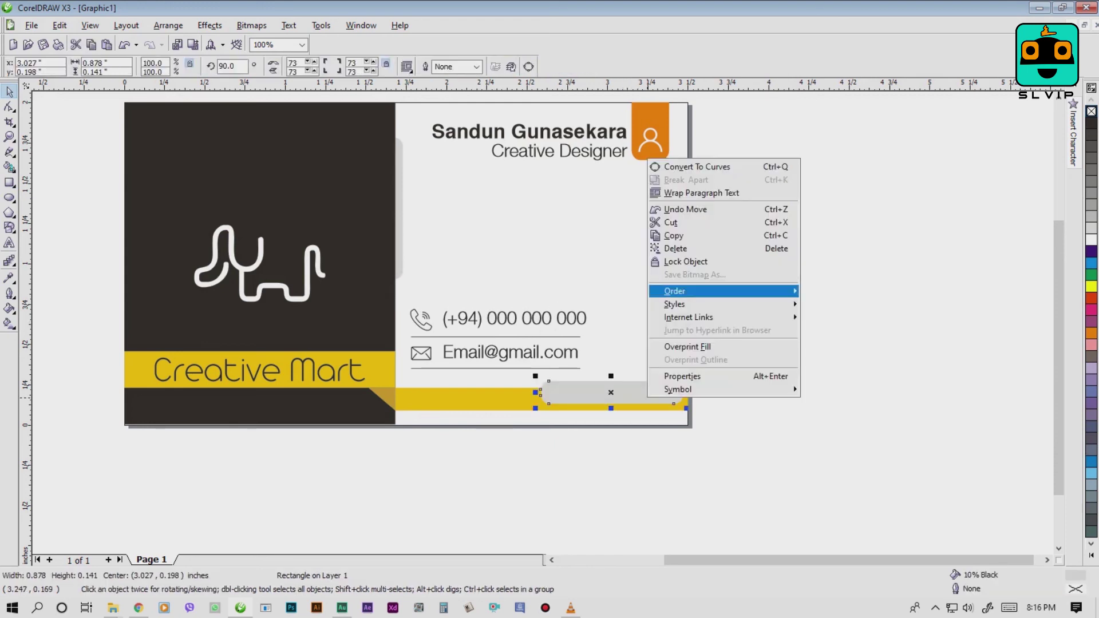
click(833, 243)
right_click(654, 389)
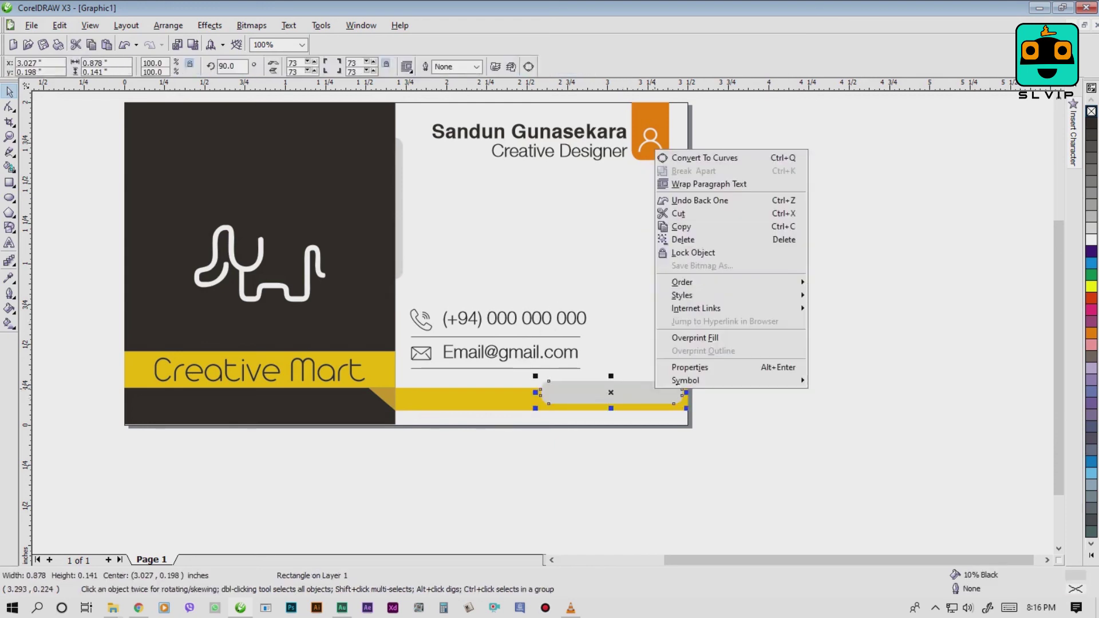
click(833, 209)
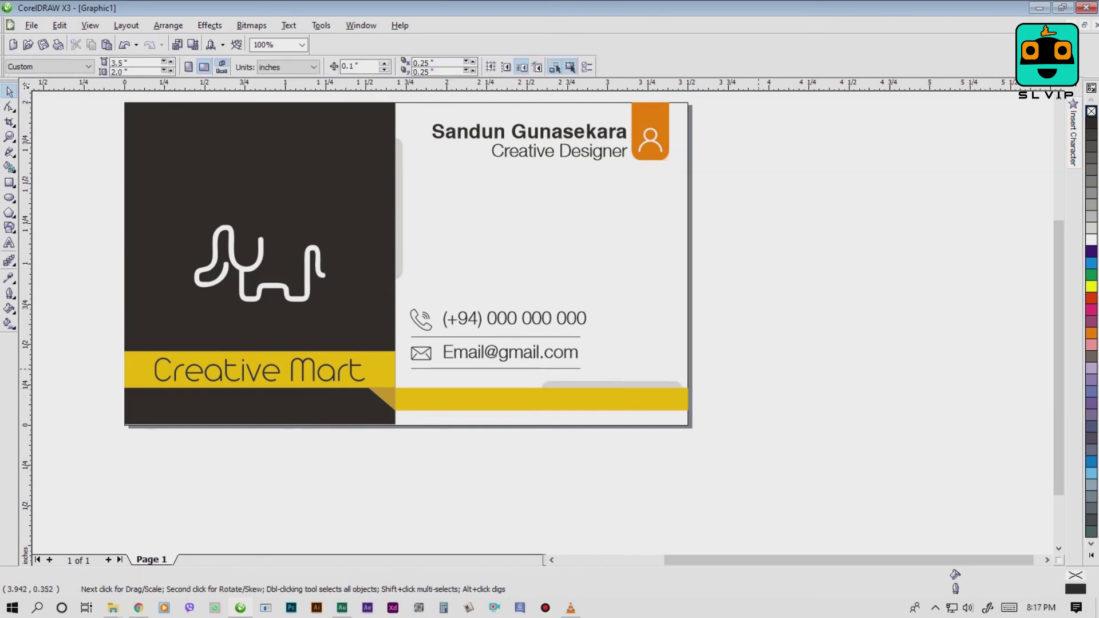
scroll(613, 389, up, 2)
click(613, 384)
scroll(613, 389, down, 4)
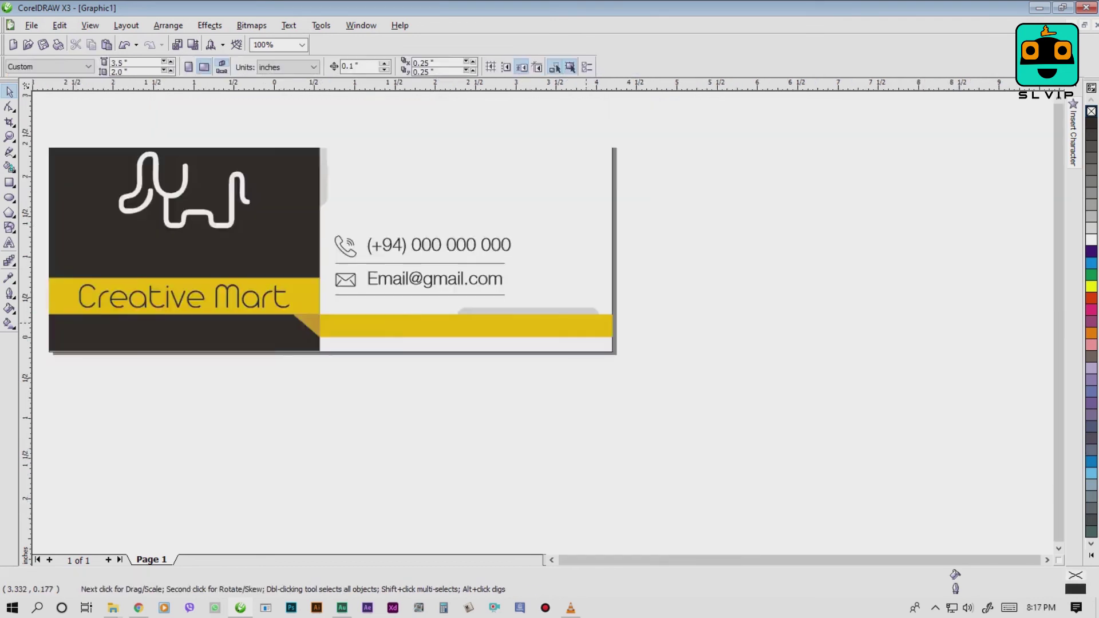
scroll(586, 291, up, 2)
drag(724, 277, 384, 387)
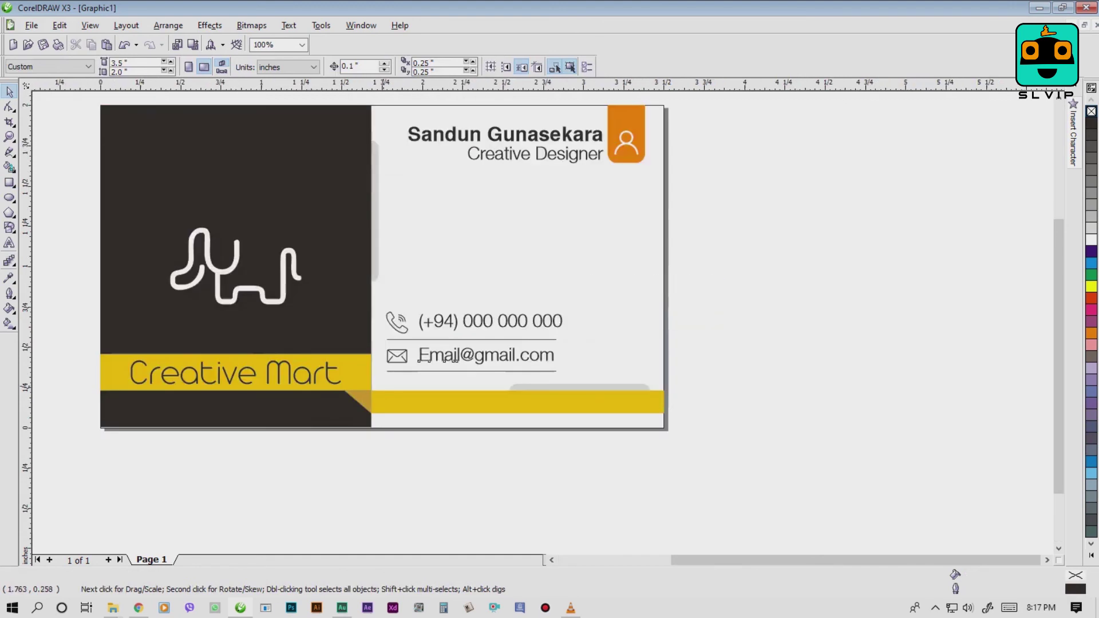
scroll(302, 365, up, 2)
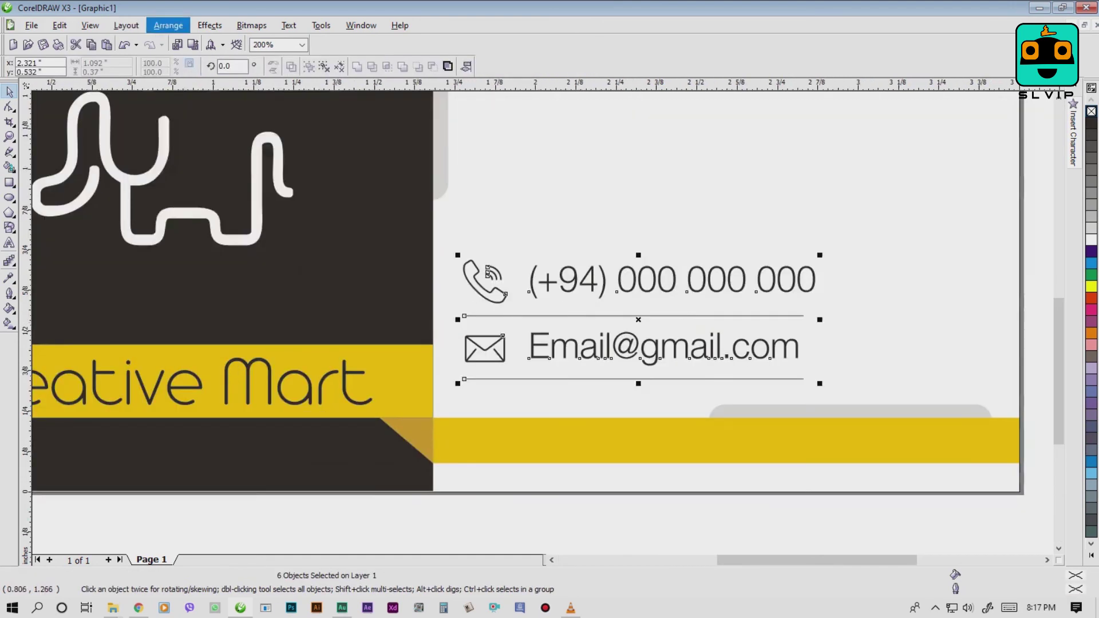
Regroup the six phone and email items into one group and nudge it slightly right.
click(168, 25)
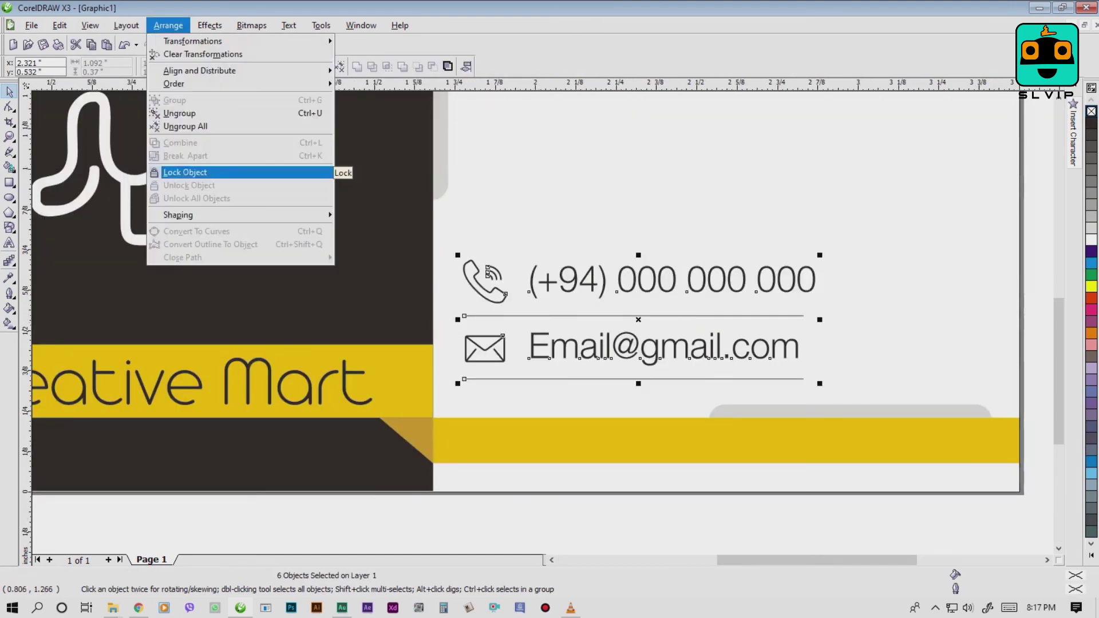
click(185, 113)
click(458, 286)
drag(405, 245, 846, 392)
click(168, 25)
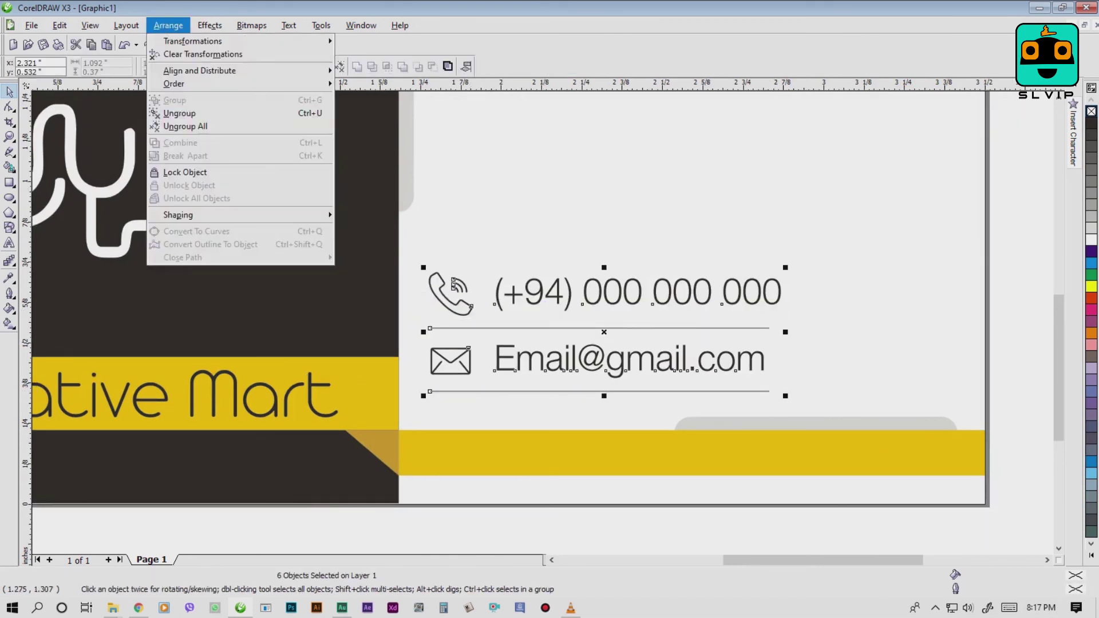
click(179, 113)
key(ctrl+z)
click(168, 25)
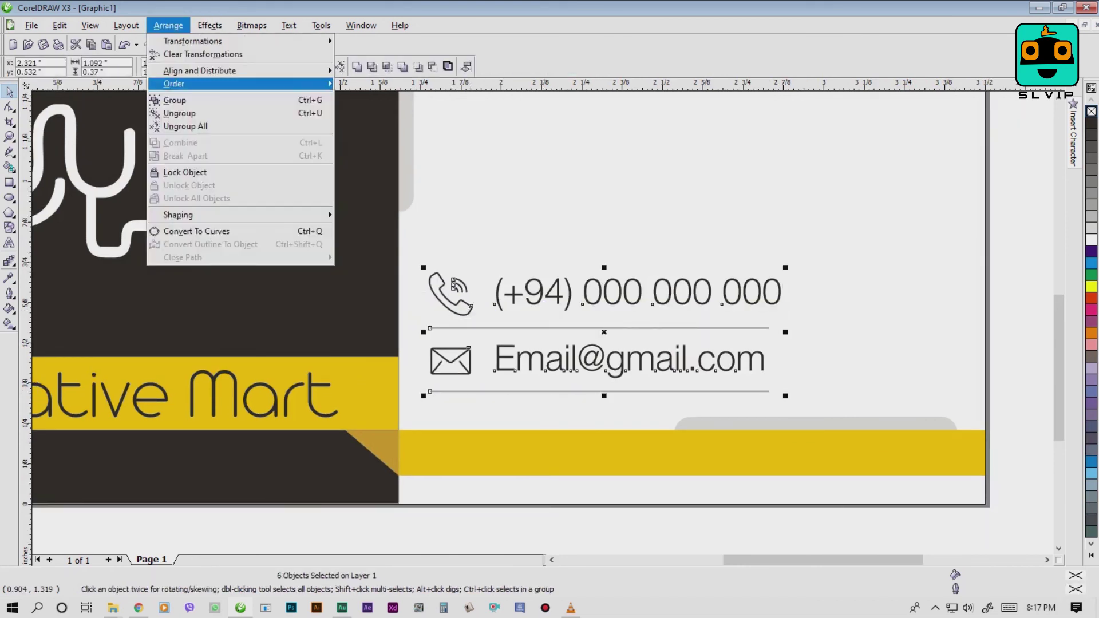
click(175, 100)
drag(450, 286, 457, 286)
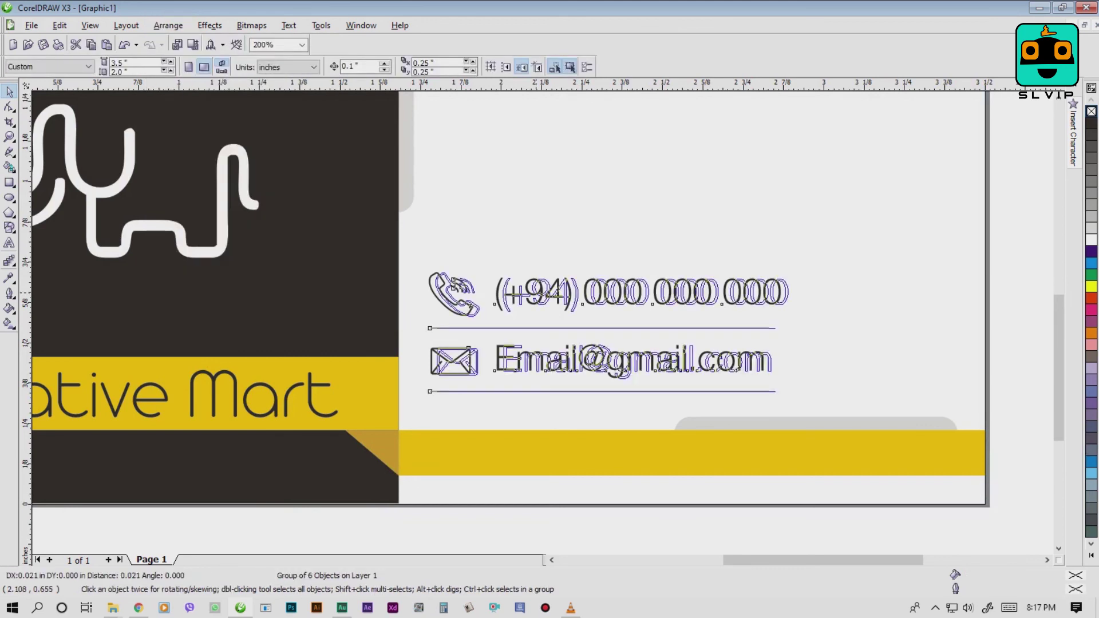
Stretch the orange icon tab downward to a height of 0.408 inches.
scroll(457, 286, down, 2)
click(744, 229)
scroll(658, 143, up, 2)
click(530, 275)
drag(530, 309, 540, 325)
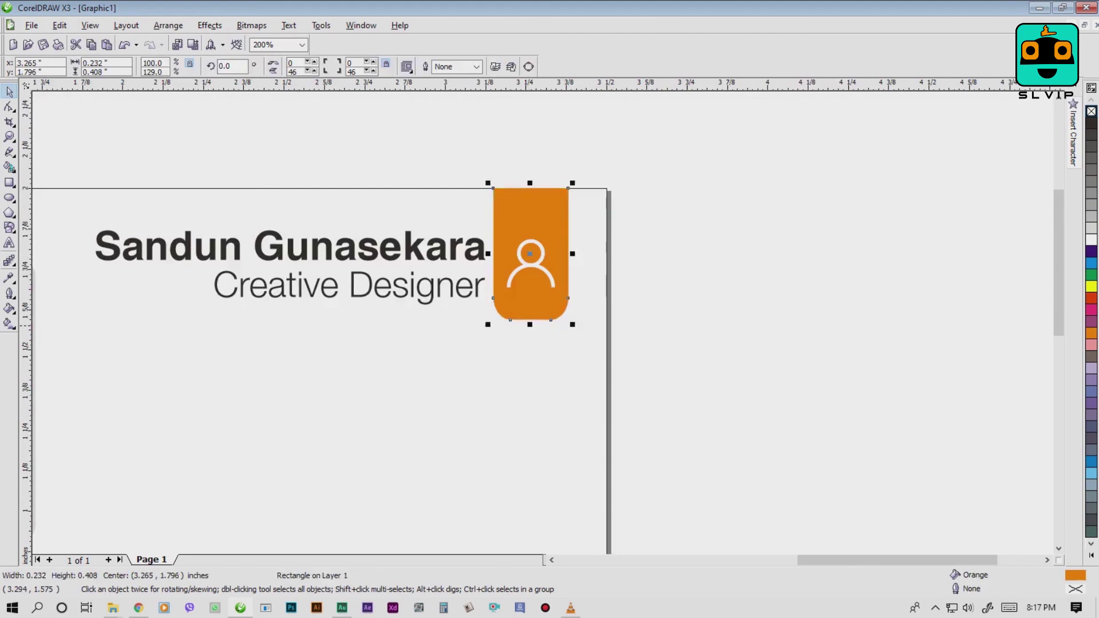
Move the name and title text with the person icon slightly lower, then view the whole card.
click(541, 322)
scroll(508, 235, up, 2)
drag(424, 270, 424, 281)
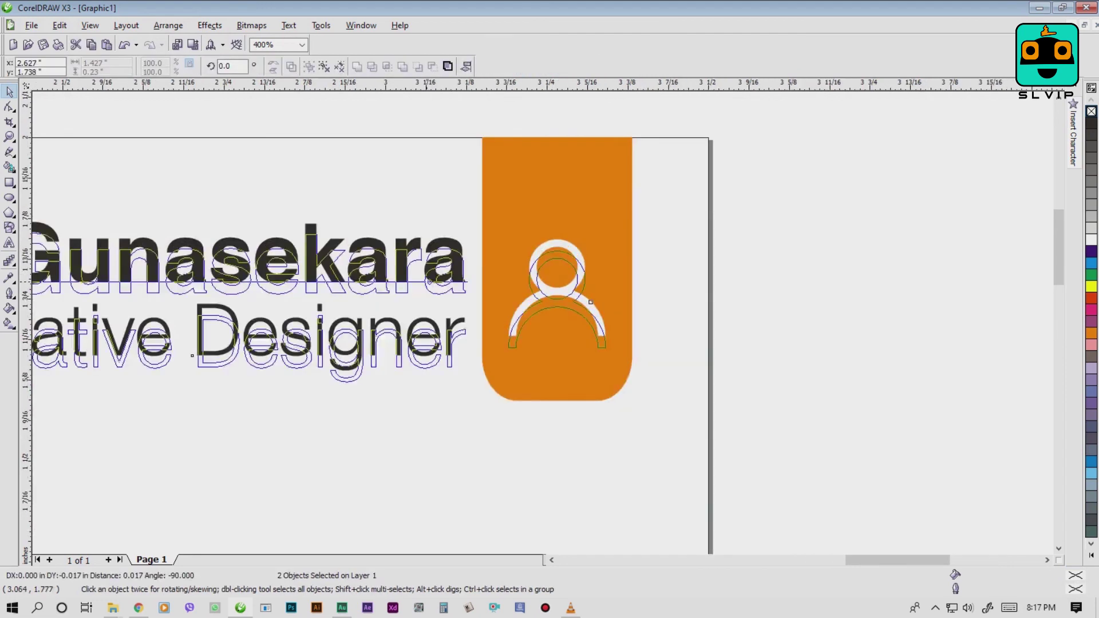
scroll(543, 322, down, 2)
scroll(543, 323, down, 2)
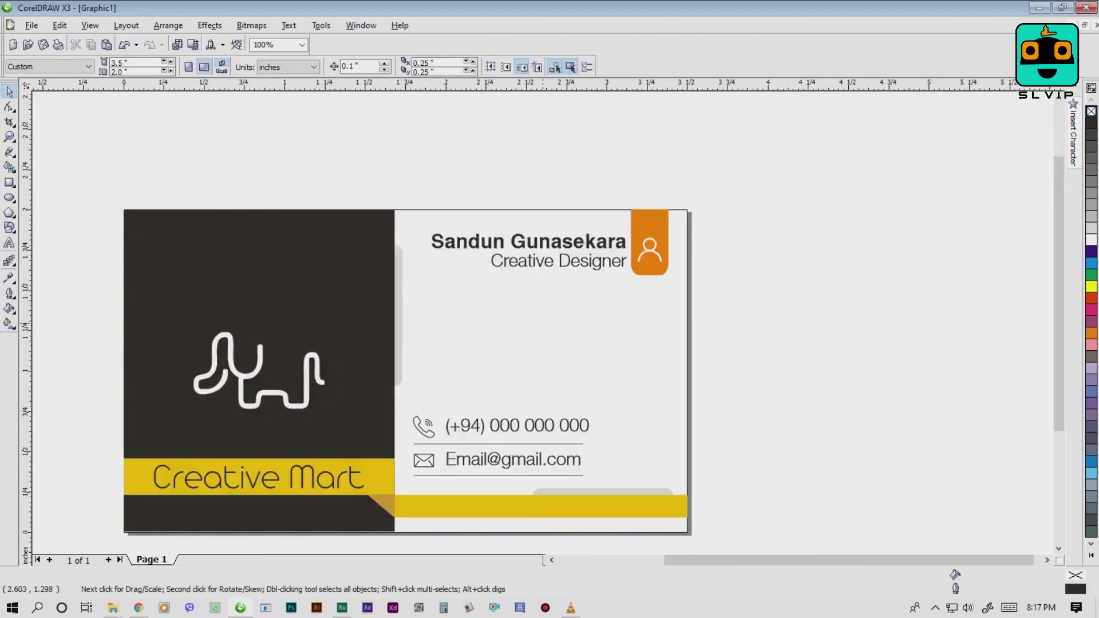
scroll(542, 323, down, 3)
scroll(542, 323, left, 3)
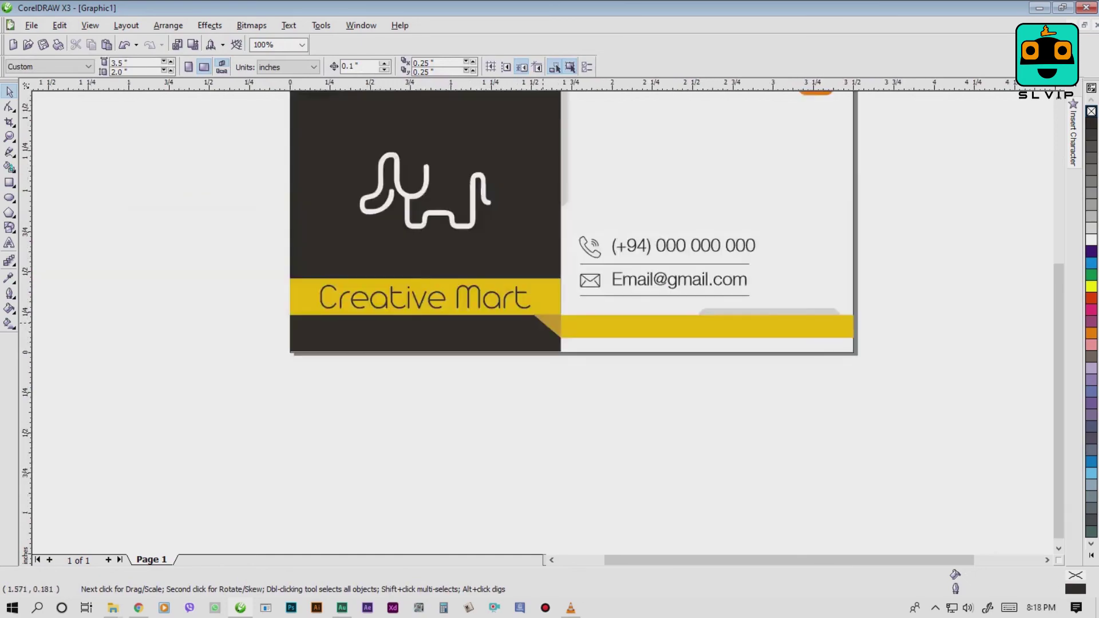
scroll(542, 323, down, 3)
scroll(478, 209, up, 3)
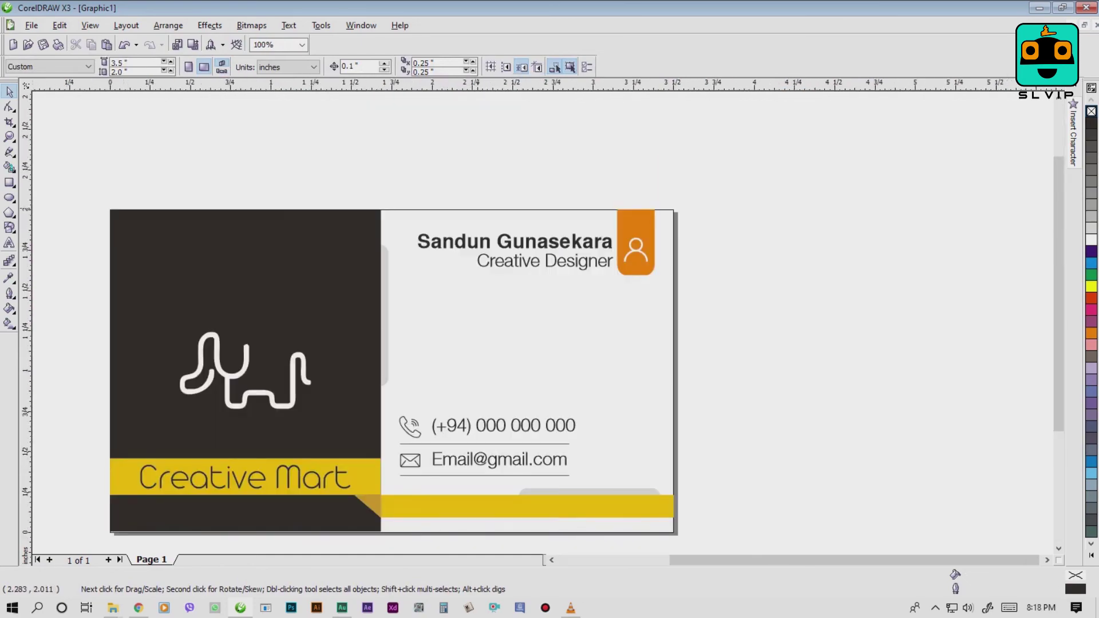